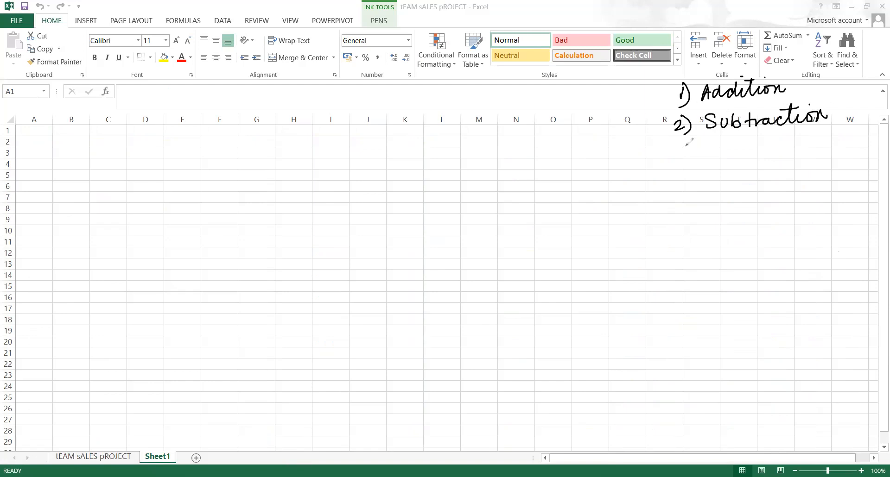
Hand-write items 3) Multiplication and 4) Division in ink below the existing list
drag(679, 147, 686, 165)
mouse_move(715, 164)
mouse_down()
mouse_move(717, 149)
mouse_move(738, 153)
mouse_move(750, 143)
mouse_move(772, 163)
mouse_move(791, 143)
mouse_up()
mouse_move(734, 148)
mouse_down()
mouse_move(840, 144)
mouse_move(807, 128)
mouse_up()
click(755, 147)
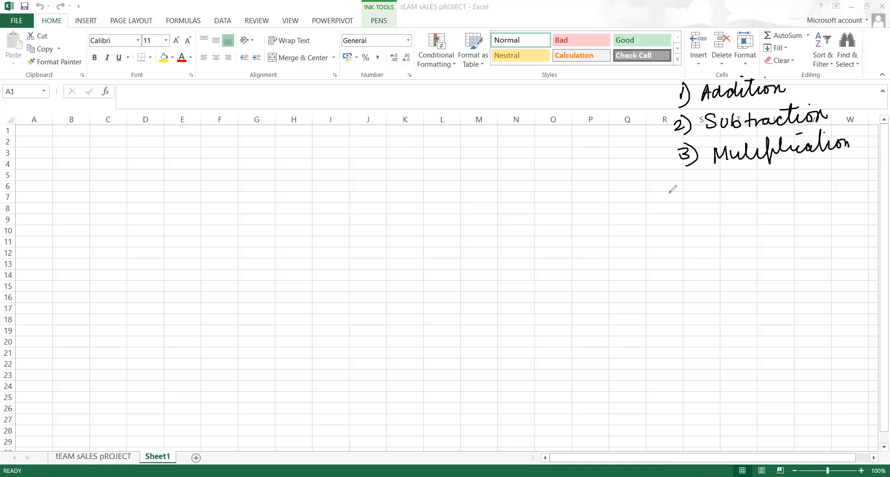
mouse_move(697, 178)
mouse_down()
mouse_move(693, 191)
mouse_move(709, 200)
mouse_move(746, 171)
mouse_move(755, 188)
mouse_move(770, 174)
mouse_move(778, 185)
mouse_move(805, 182)
mouse_up()
mouse_move(709, 206)
mouse_down()
mouse_move(705, 218)
mouse_move(717, 204)
mouse_move(717, 230)
mouse_up()
Hand-write 5) Percentage and 6) Average, bracket the whole list with a brace, and select A1
mouse_move(735, 211)
mouse_down()
mouse_move(735, 229)
mouse_move(766, 213)
mouse_move(827, 204)
mouse_move(835, 228)
mouse_up()
drag(791, 204, 810, 202)
mouse_move(734, 237)
mouse_down()
mouse_move(751, 234)
mouse_move(755, 250)
mouse_move(826, 241)
mouse_up()
click(837, 243)
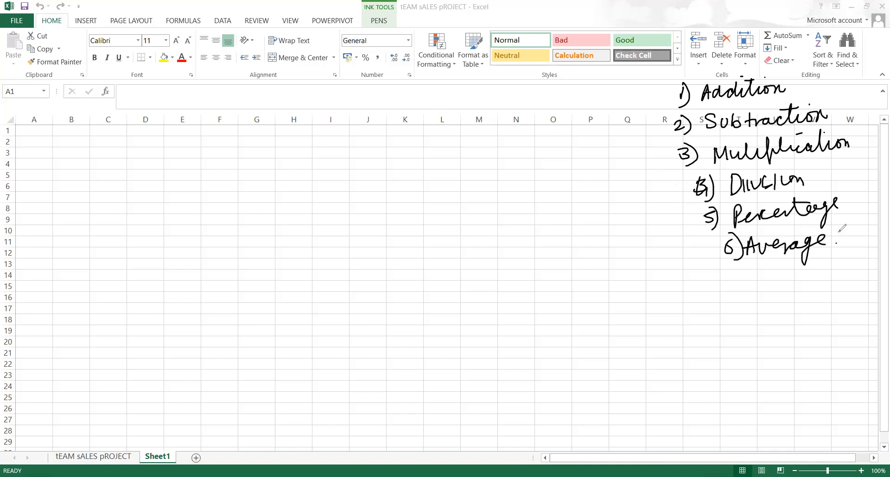
mouse_move(837, 75)
mouse_down()
mouse_move(849, 230)
mouse_move(834, 241)
mouse_up()
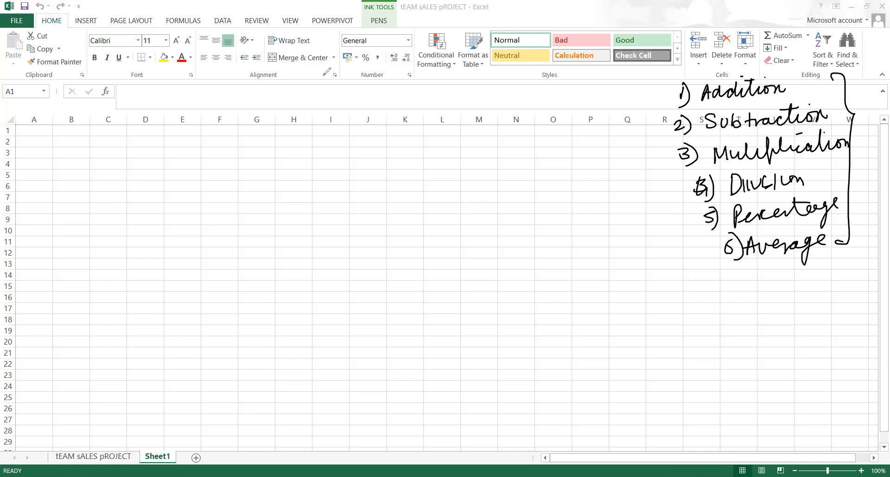
click(41, 133)
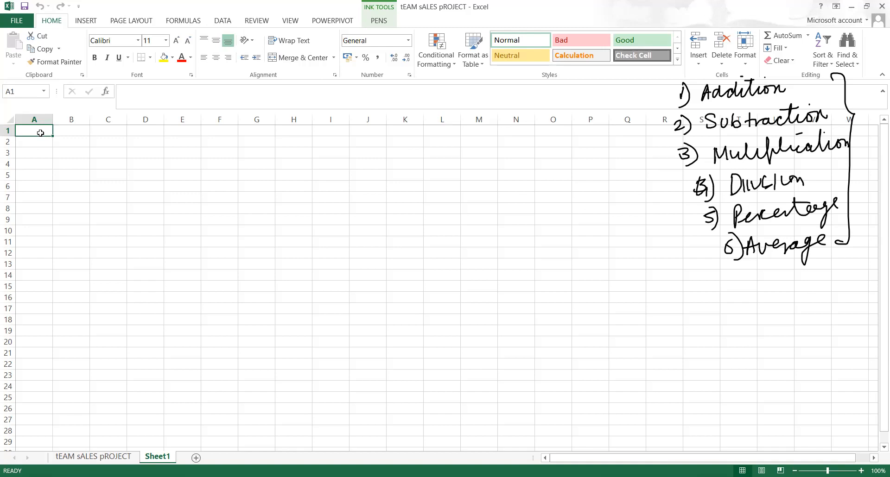
Enter the headers NAME, MARKS IN SCIENCE and MARKS IN MATHS in A1:C1
text(NAw)
key(BackSpace)
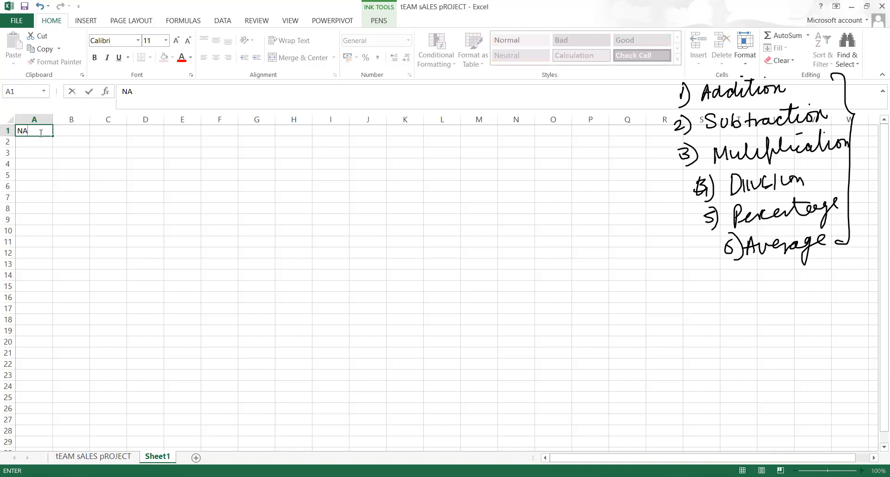
text(ME)
key(Tab)
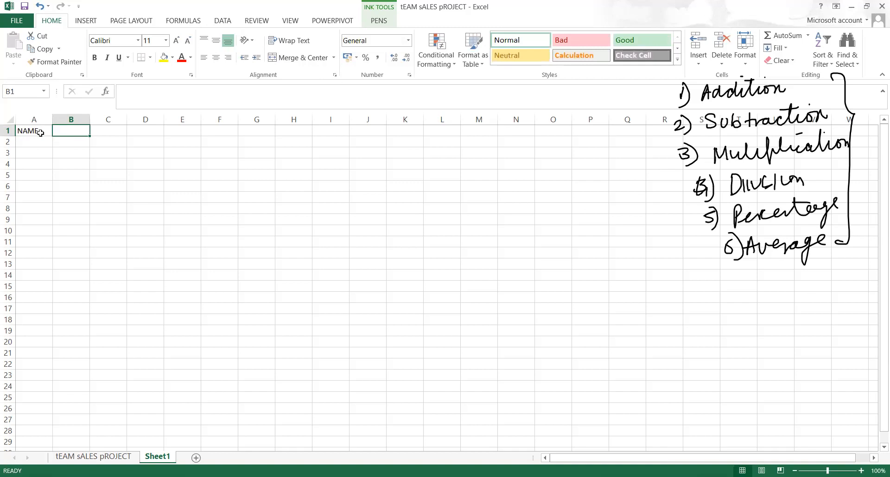
text(MARK)
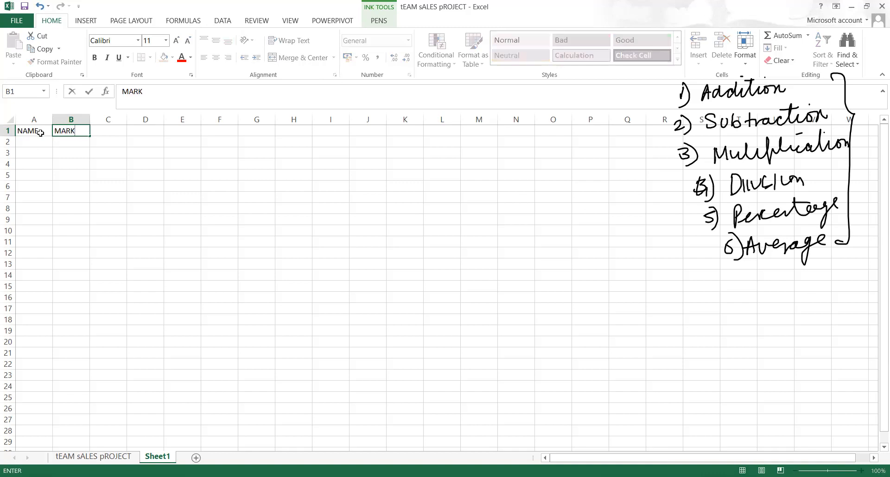
text(S IN SCIENCE)
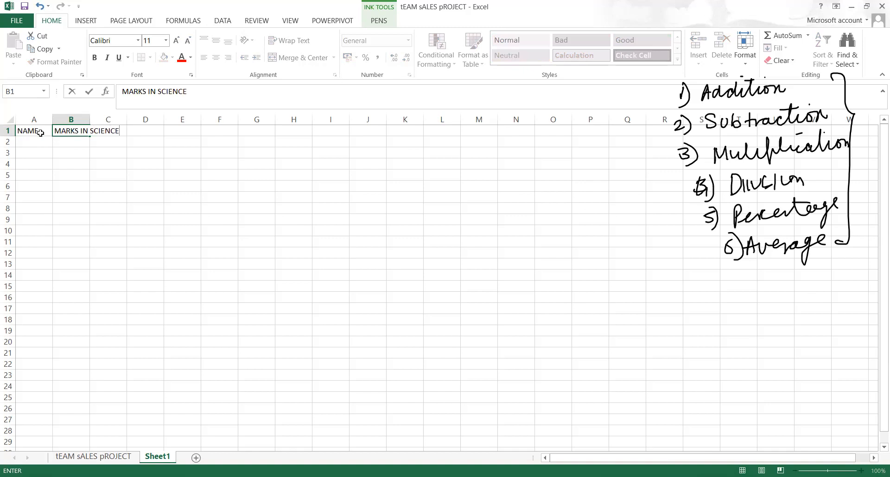
key(Tab)
text(MA)
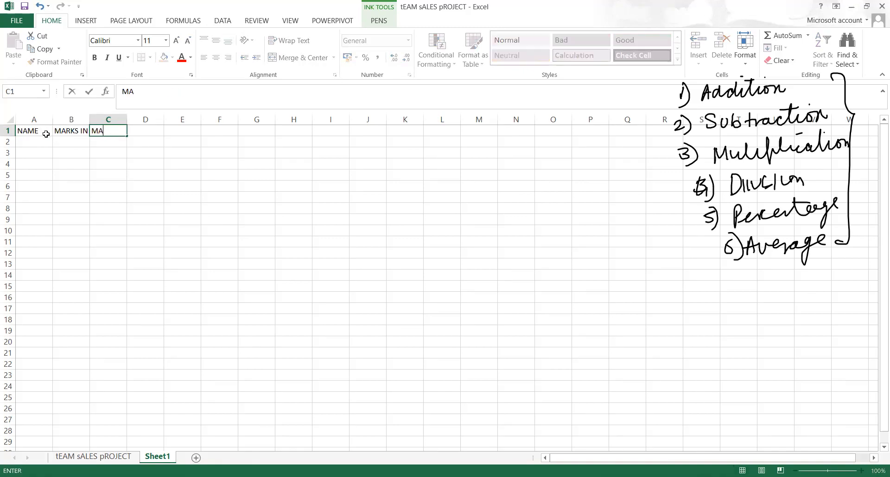
text(RKS IN MATHS)
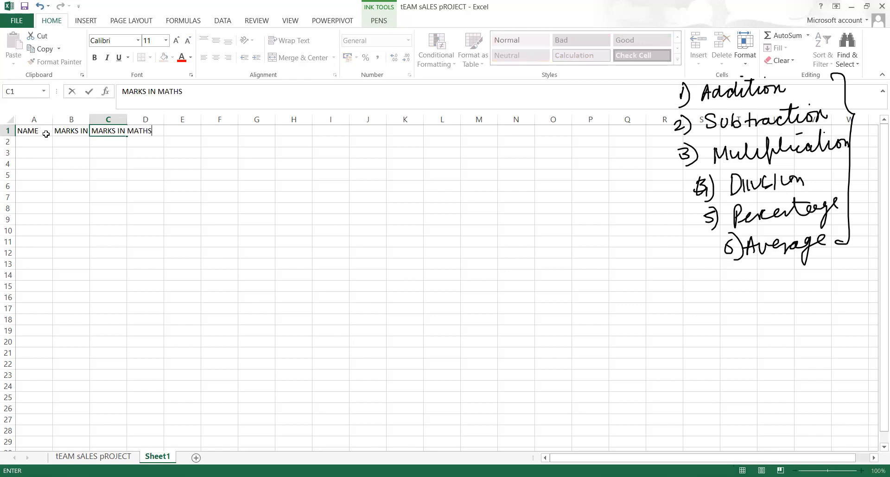
Autofit columns B and C to their headers and make A1:C1 bold
double_click(90, 122)
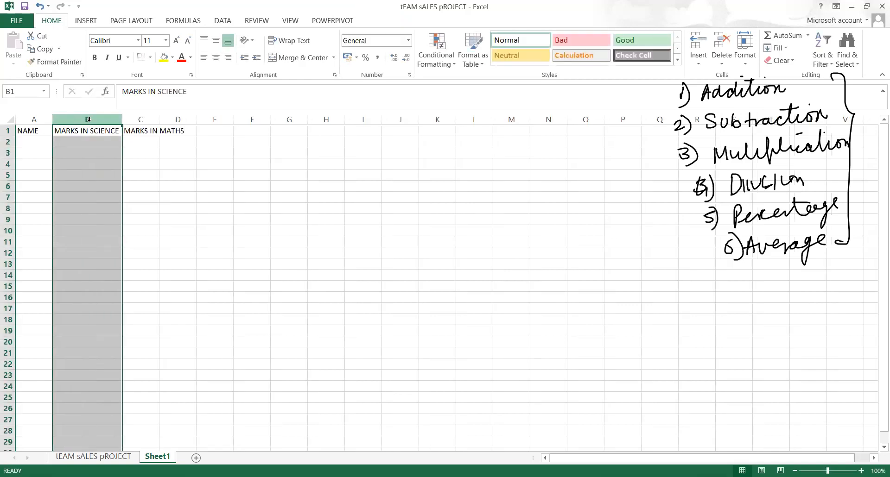
double_click(159, 123)
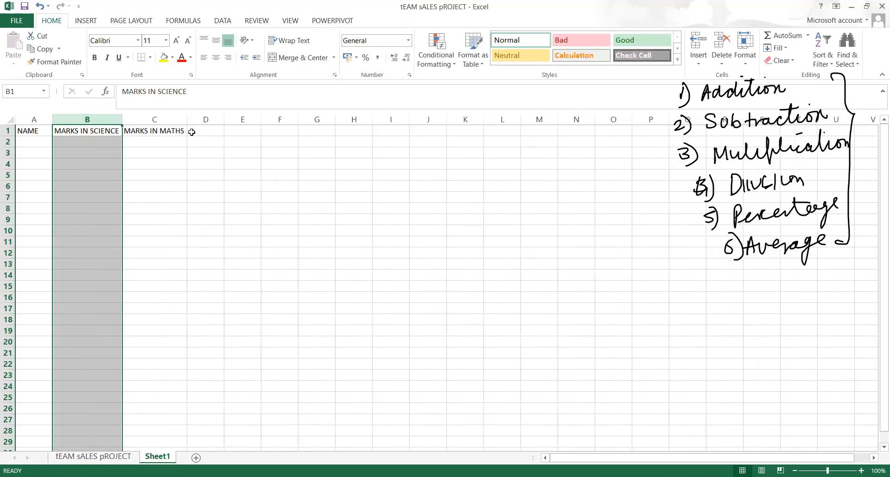
click(106, 132)
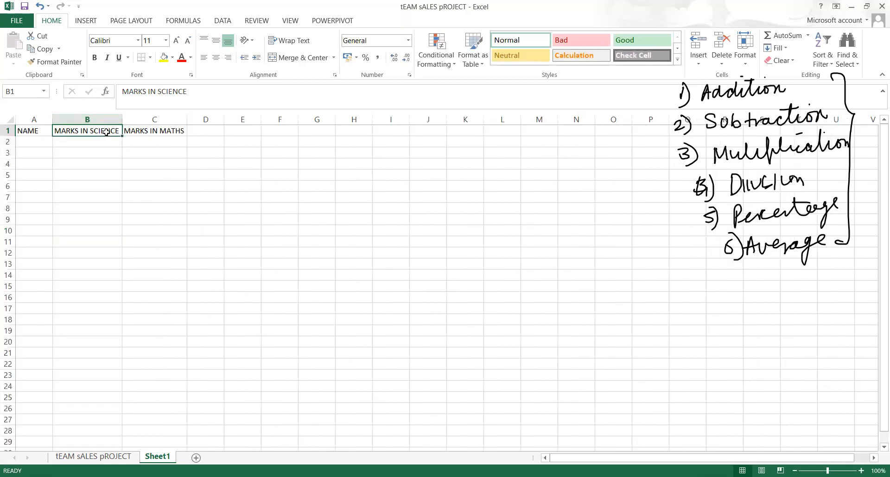
key(Left)
key(shift+Right)
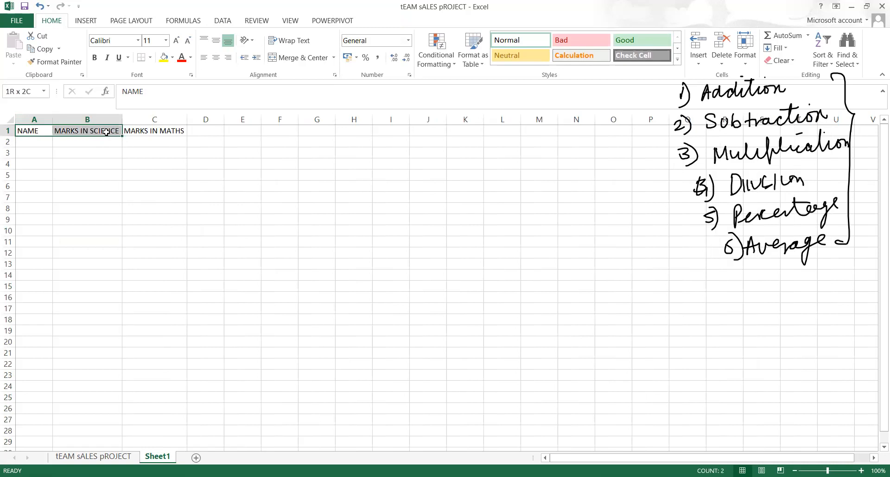
key(shift+Right)
key(ctrl+b)
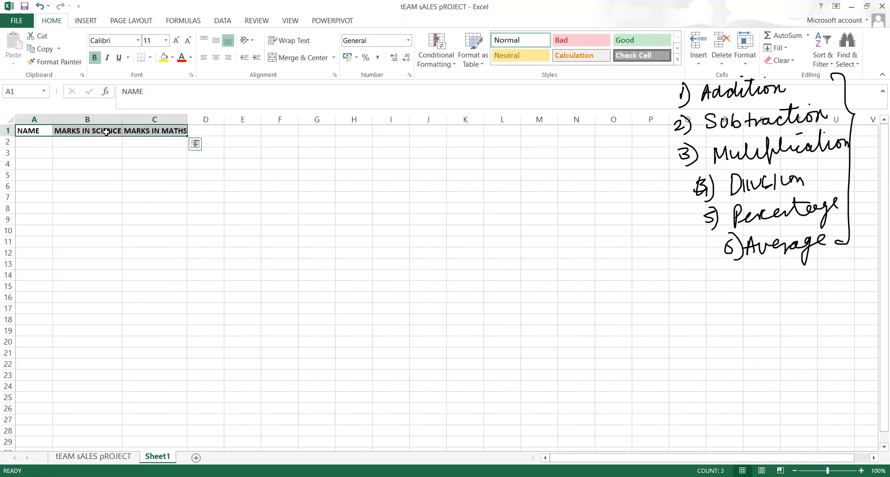
click(114, 144)
Insert a new blank column before the NAME column
click(40, 142)
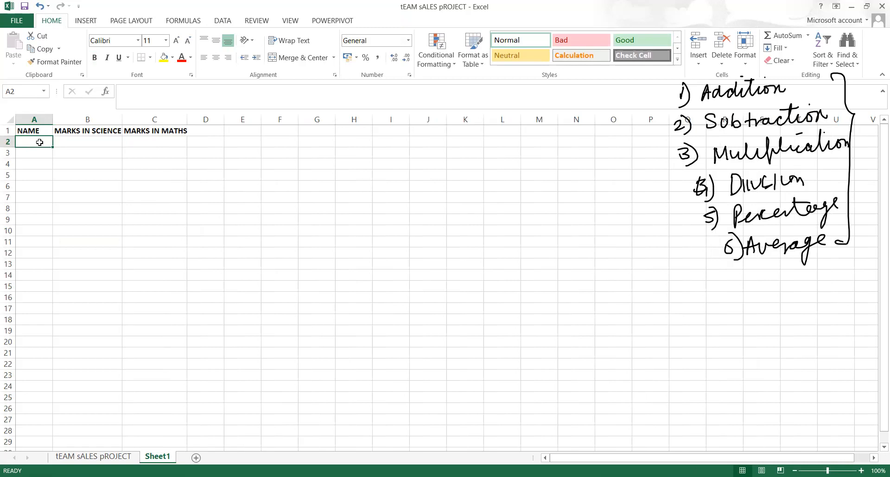
click(44, 120)
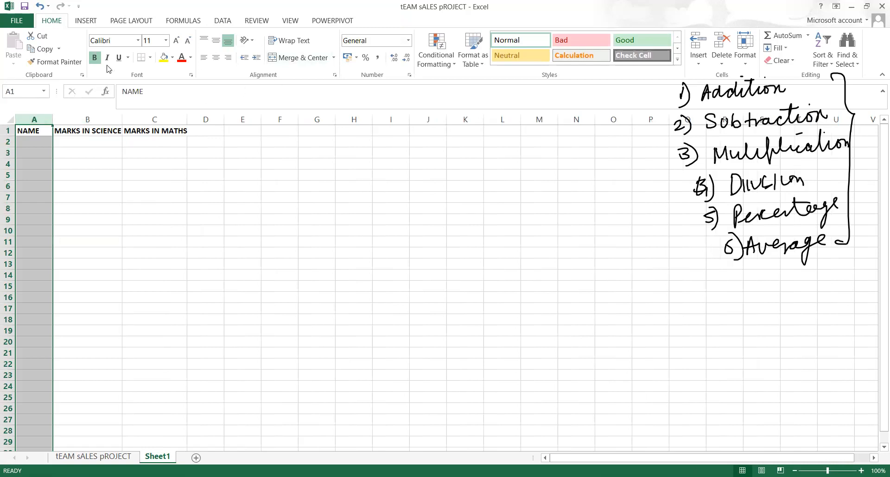
click(699, 59)
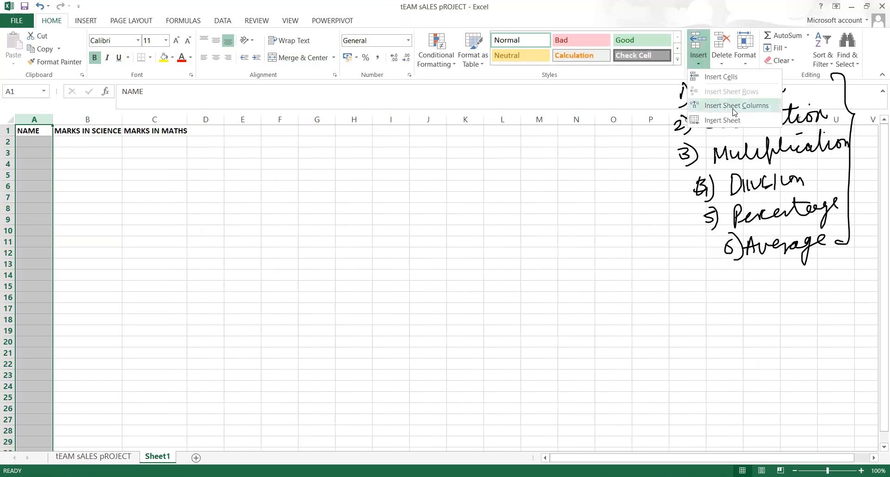
click(735, 106)
Enter the header S.NO in A1 and make it bold
click(31, 131)
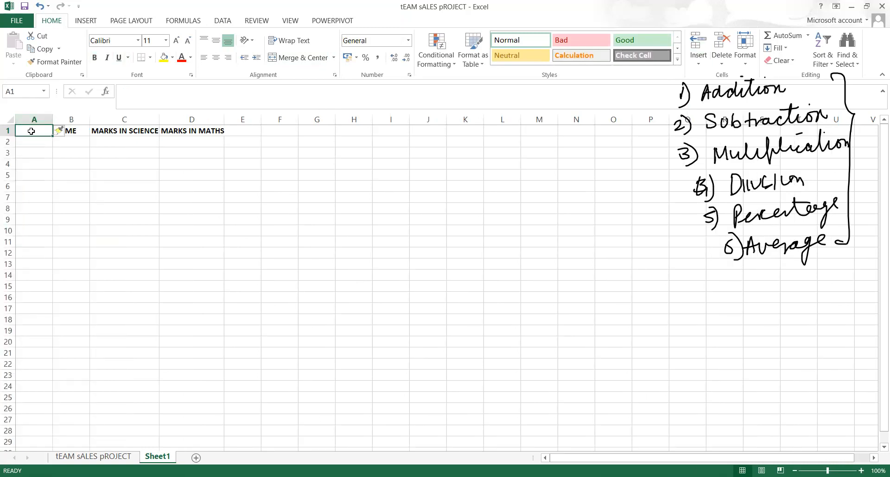
text(S.NO)
click(72, 171)
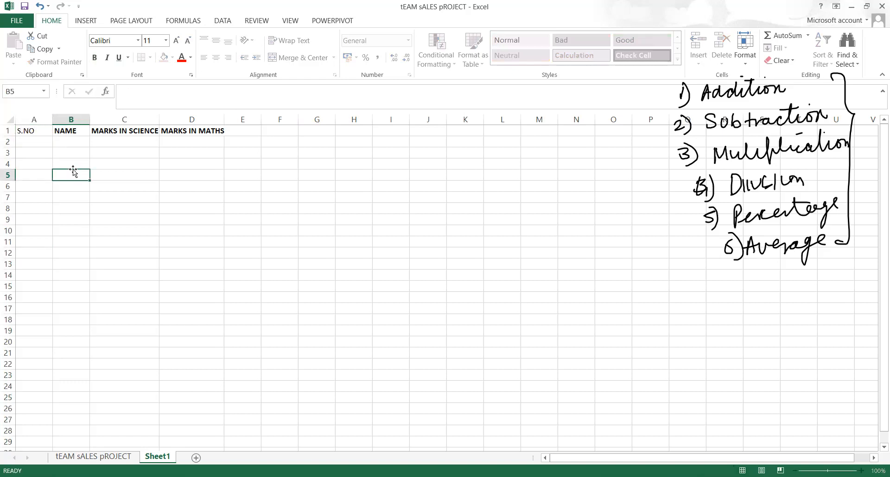
click(39, 126)
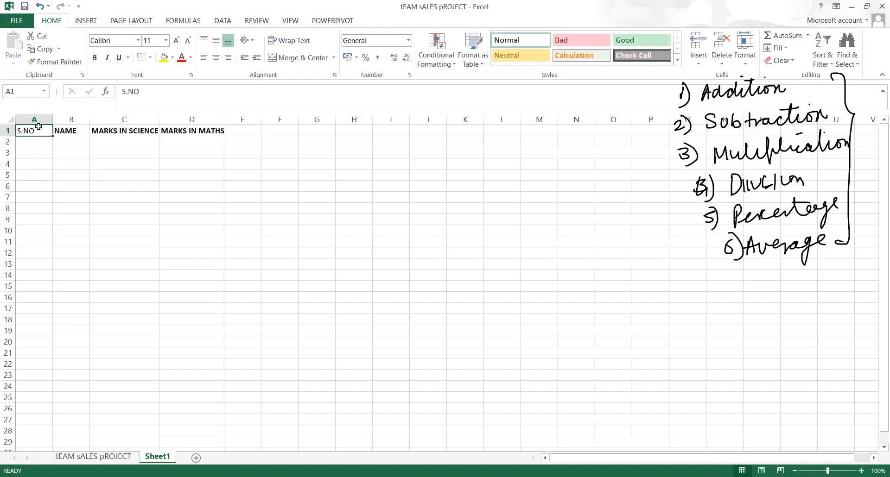
key(ctrl+b)
drag(57, 135, 36, 143)
Enter serial numbers 1 and 2 in A2:A3
click(37, 143)
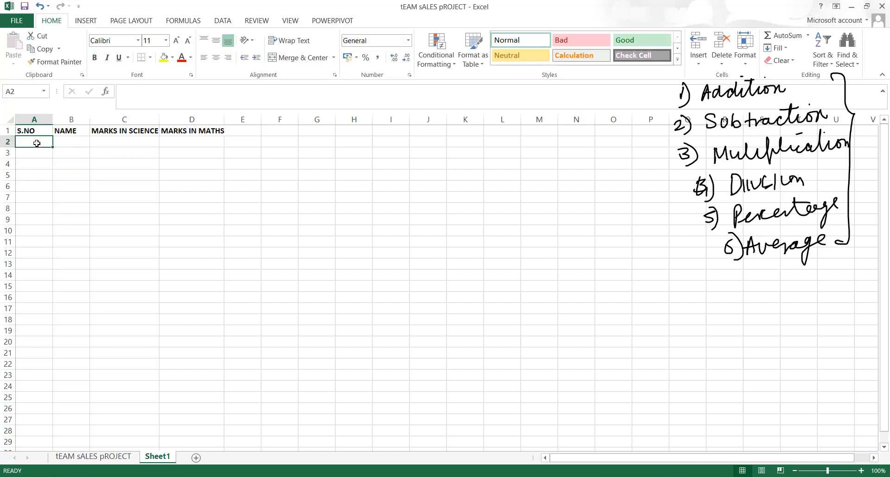
text(1)
key(Return)
text(\2)
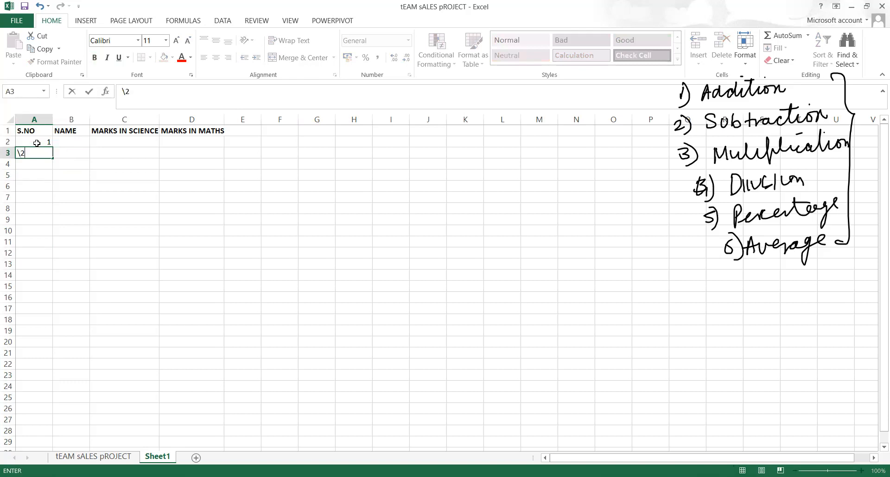
key(BackSpace)
key(BackSpace)
text(2)
key(Return)
click(37, 143)
double_click(46, 143)
drag(53, 145, 53, 146)
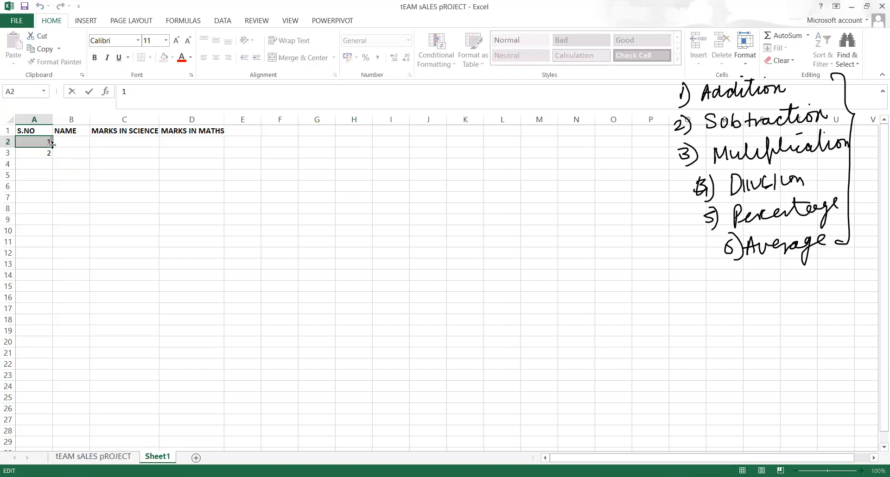
click(58, 185)
drag(38, 144, 39, 150)
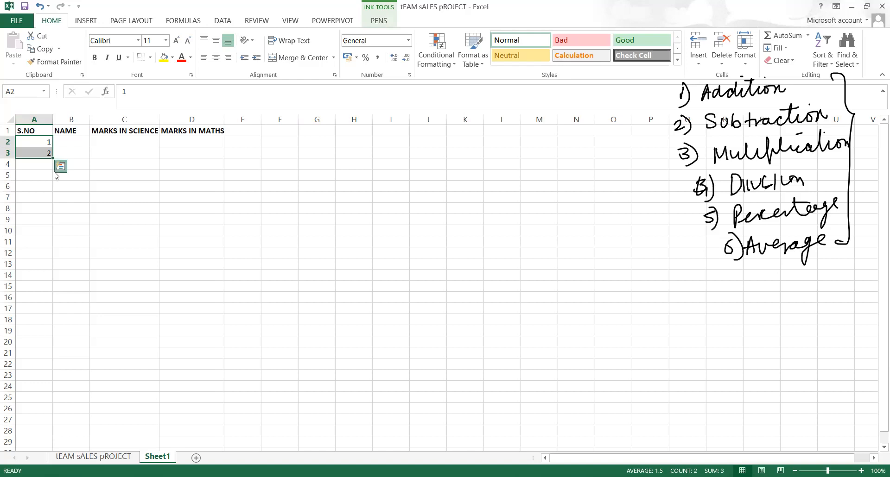
Continue the serial numbers 3 through 10 in A4:A11
click(53, 165)
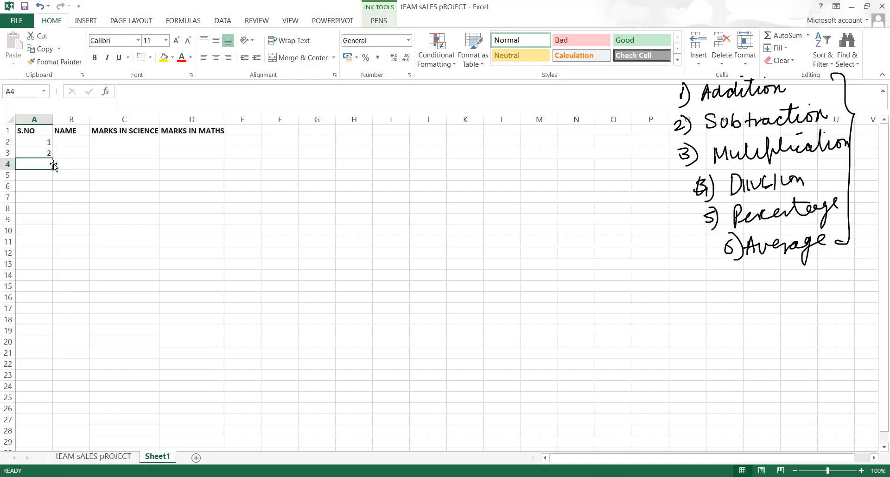
text(3)
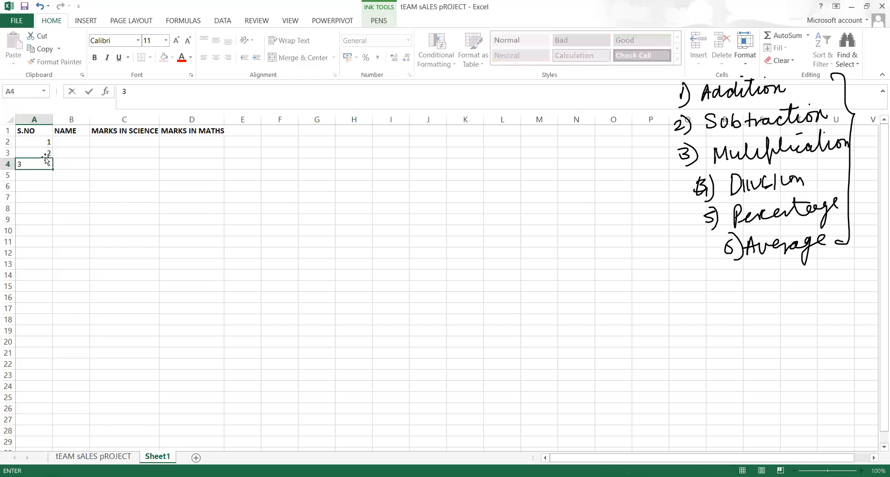
key(Return)
text(4)
key(Return)
text(5)
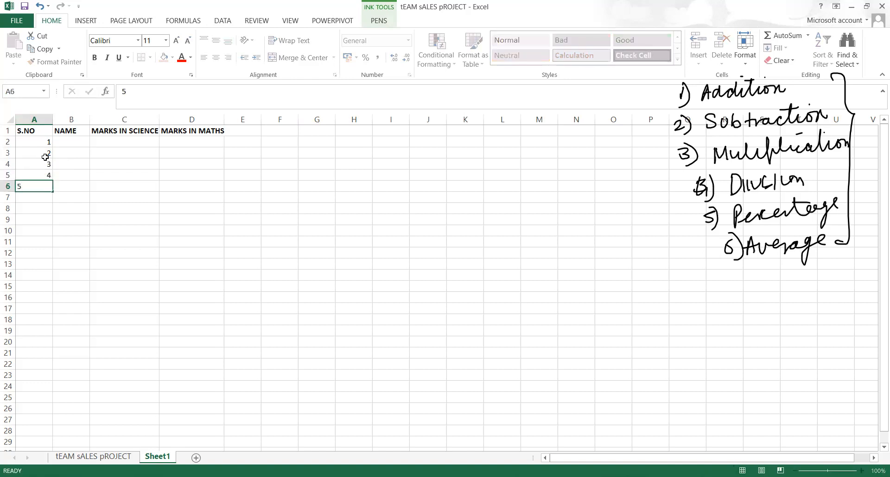
key(Return)
text(6)
key(Return)
text(7)
key(Return)
text(8)
key(Return)
text(9)
key(Return)
text(10)
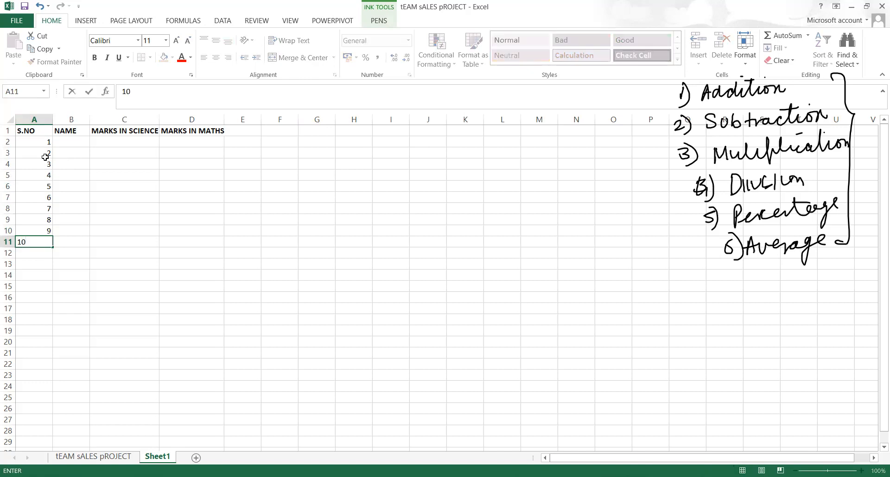
key(Return)
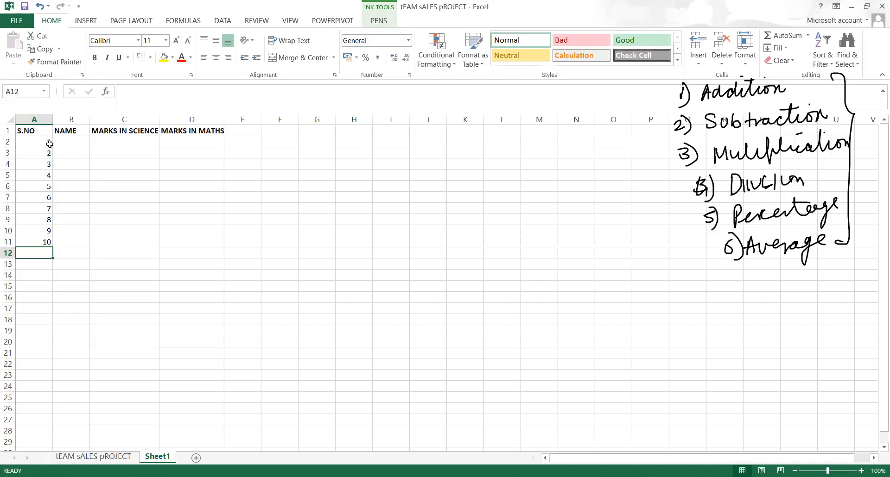
Centre-align the serial numbers in A2:A11
click(46, 142)
key(shift+Down)
key(shift+Down)
key(shift+Down)
key(shift+Down)
key(shift+Down)
key(shift+Down)
key(shift+Down)
key(shift+Down)
key(shift+Down)
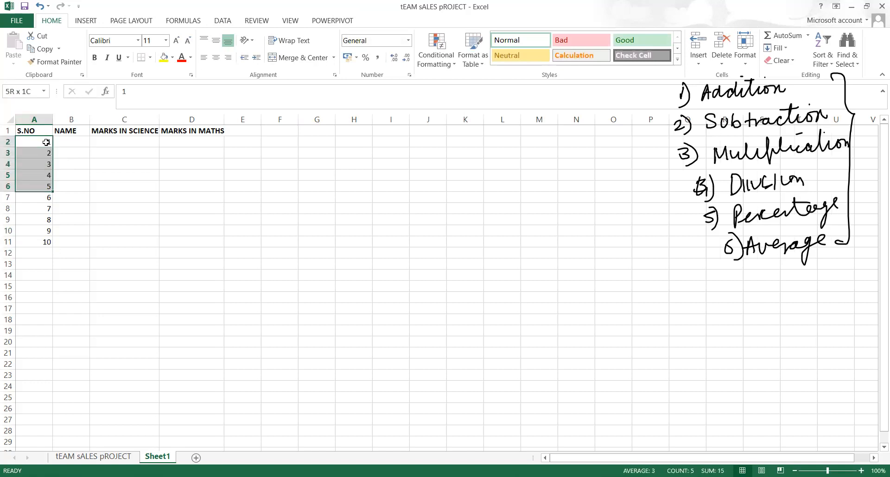
click(216, 57)
click(74, 143)
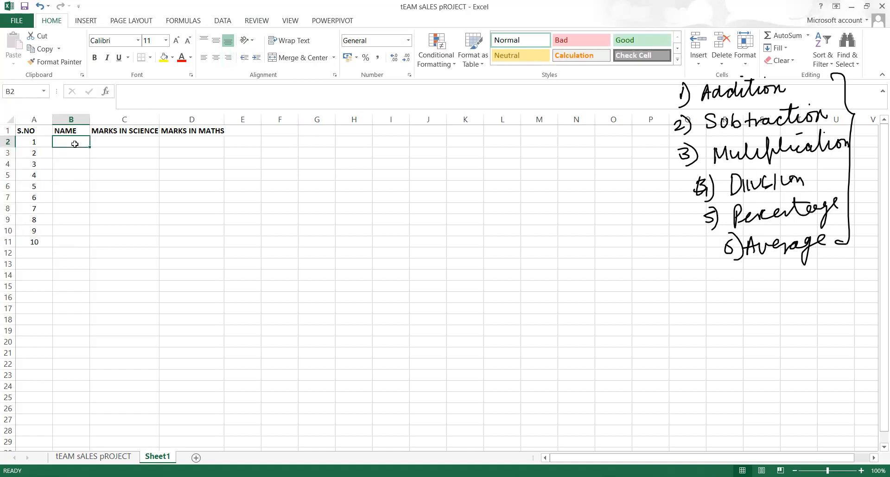
Enter the first five student names in B2:B6
text(aNIL)
key(BackSpace)
key(BackSpace)
key(BackSpace)
key(BackSpace)
text(Samuel)
key(Return)
text(Arlene)
key(Return)
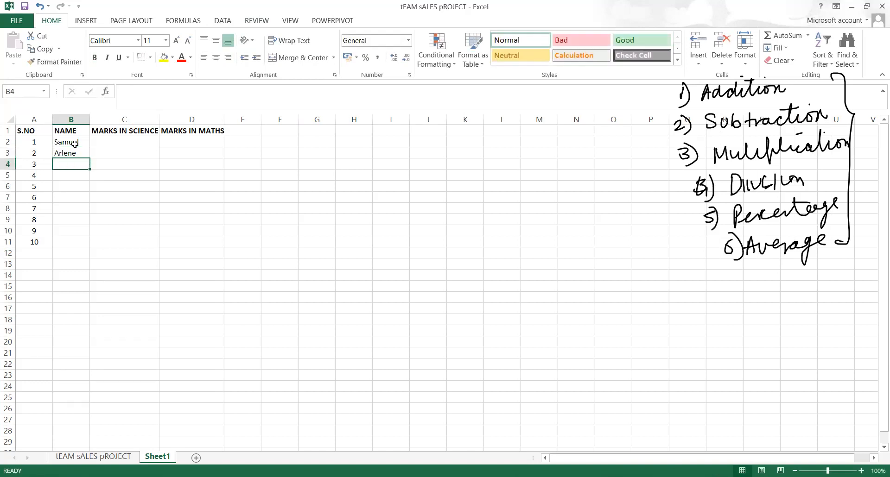
text(Elamati)
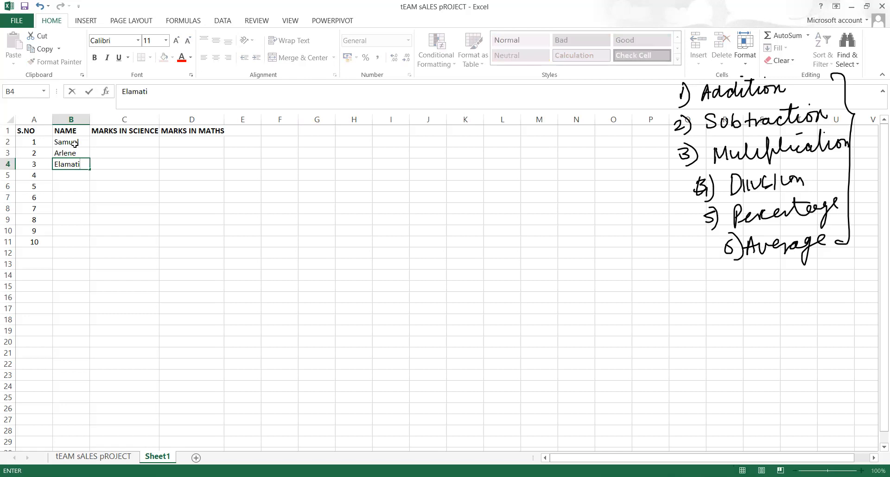
key(Return)
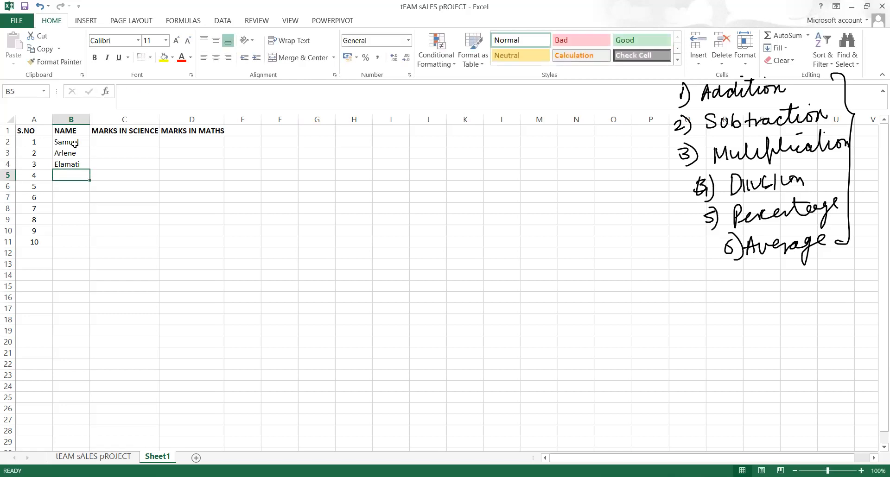
text(Hilaria)
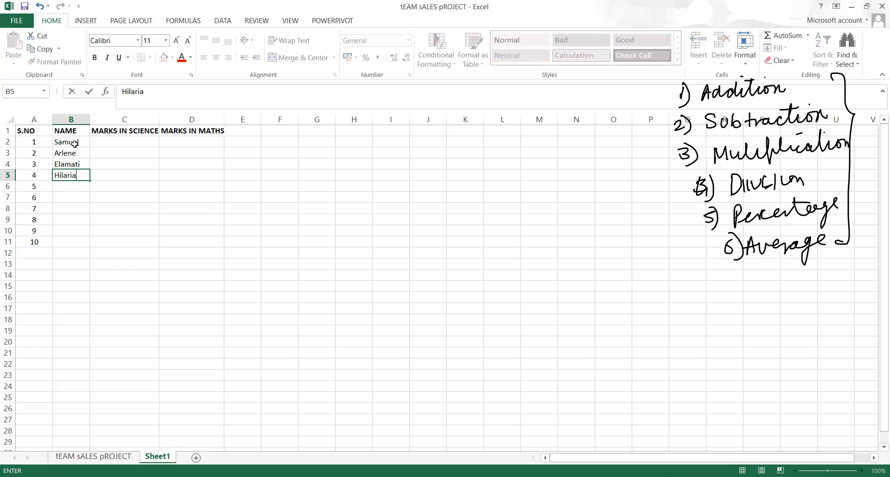
key(Return)
text(Janus)
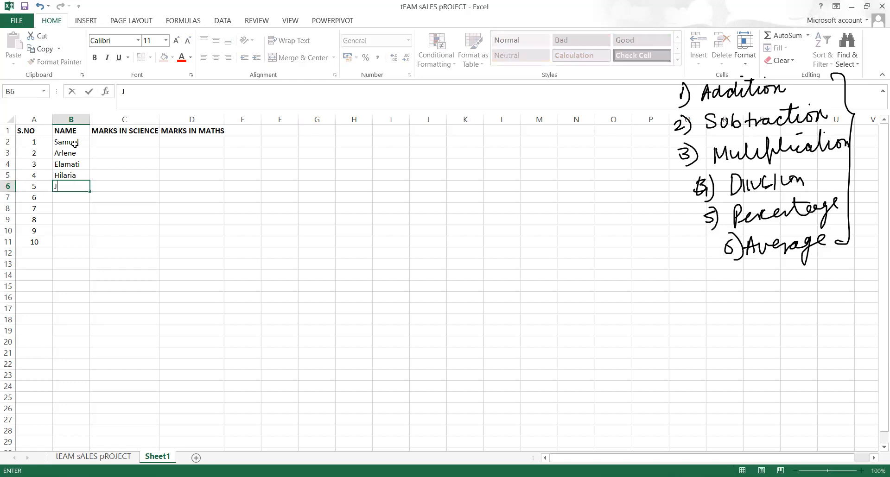
key(Return)
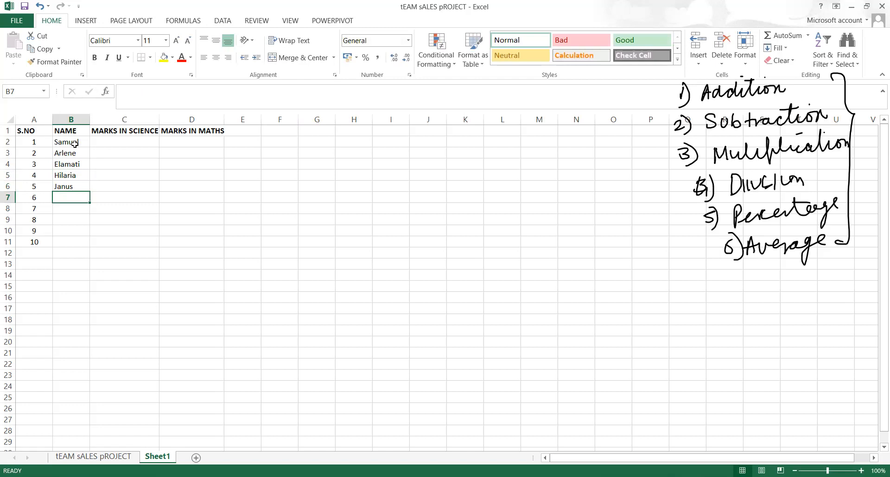
Enter the remaining five student names in B7:B11, correcting the misspelled name in B8
text(Priti)
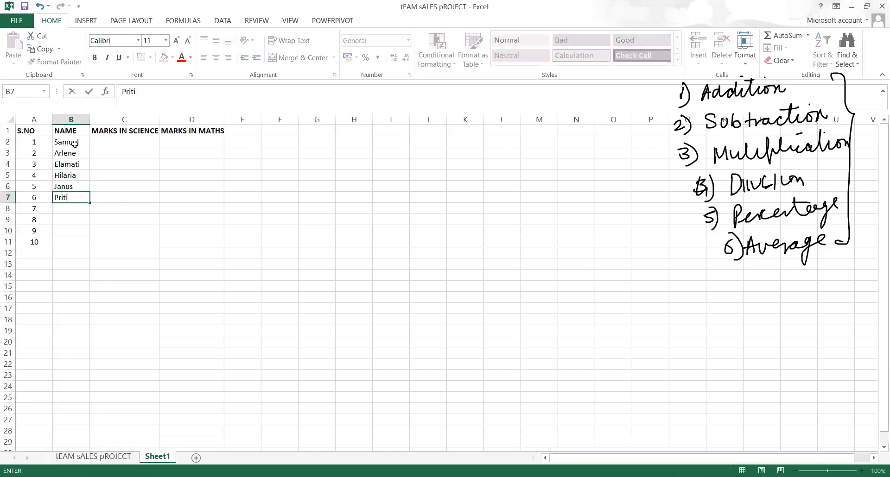
key(Return)
text(Samae)
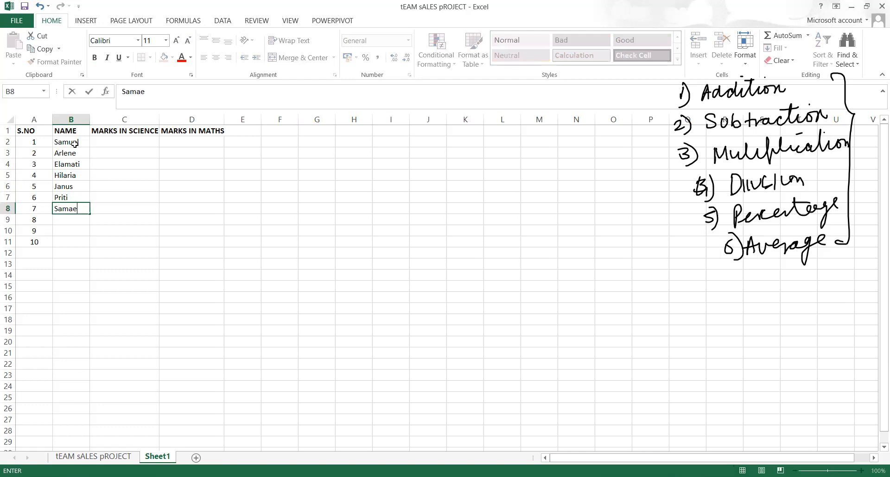
key(Return)
key(BackSpace)
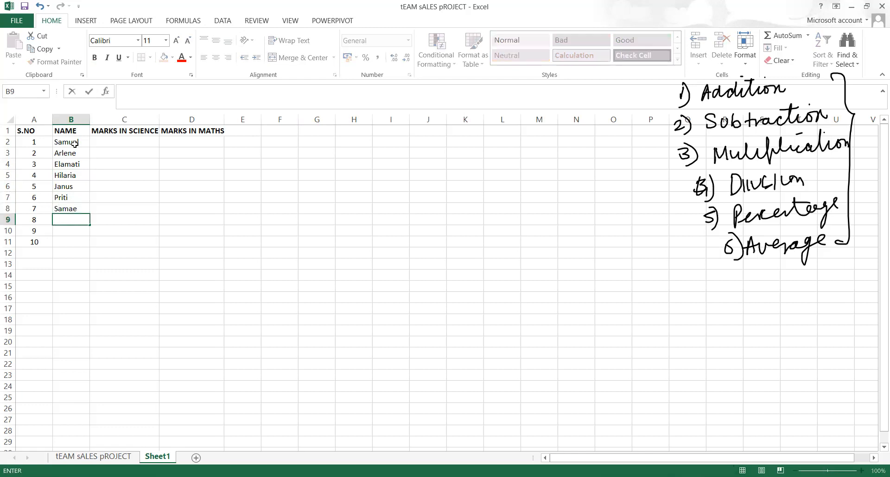
key(Up)
key(BackSpace)
text(Sam)
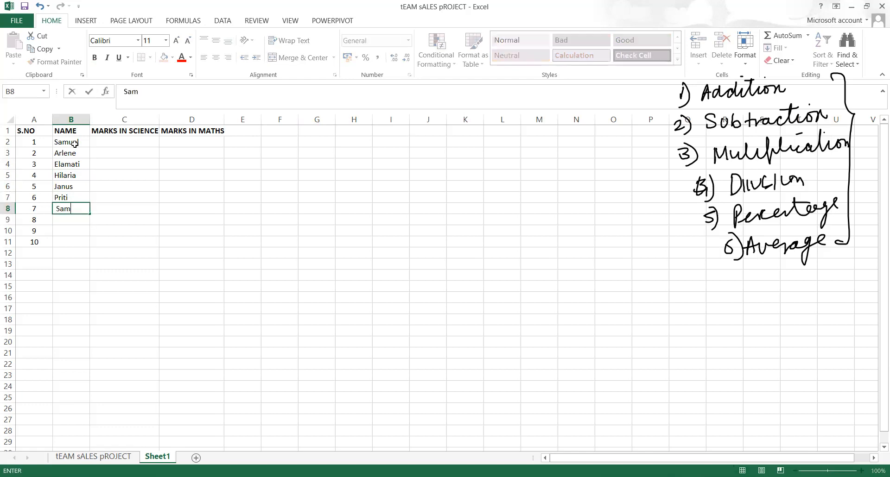
text(ar)
key(Return)
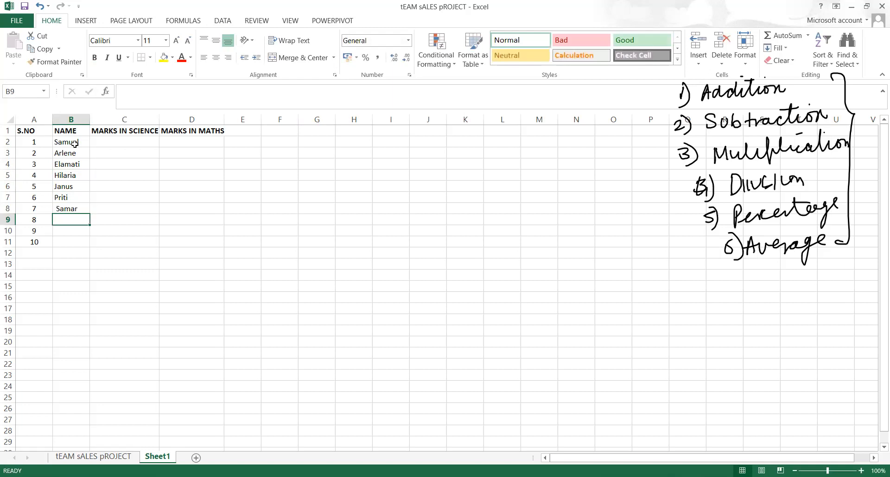
text(Jemi)
key(Return)
text(Aishwarya)
key(Return)
text(Ansel)
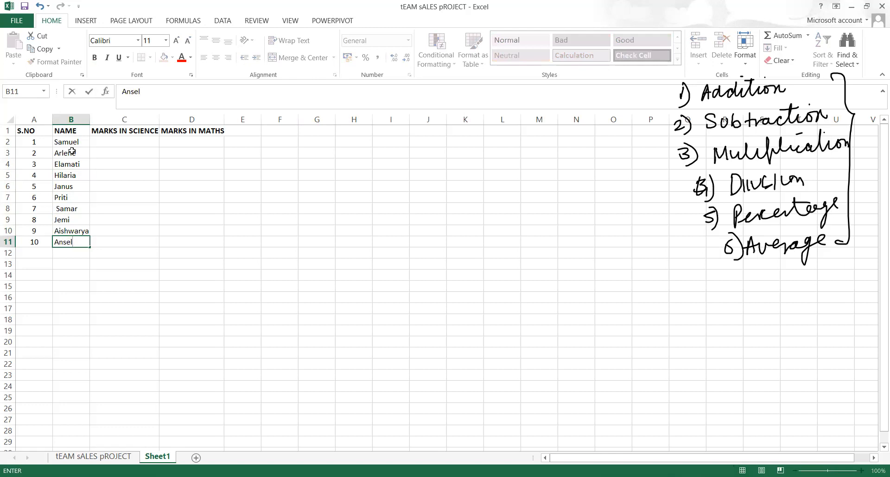
click(124, 146)
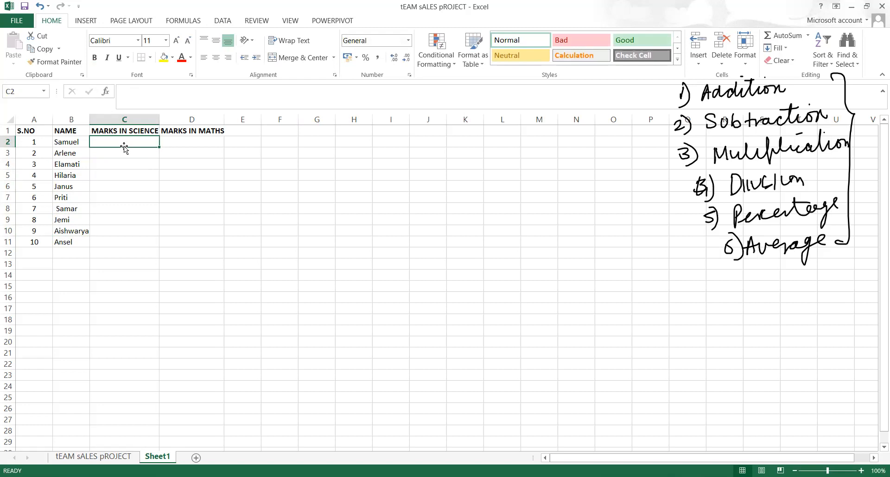
Enter the science marks 98, 89, 78, 90, 85, 56, 45, 25, 45, 78 down C2:C11
text(98)
key(Return)
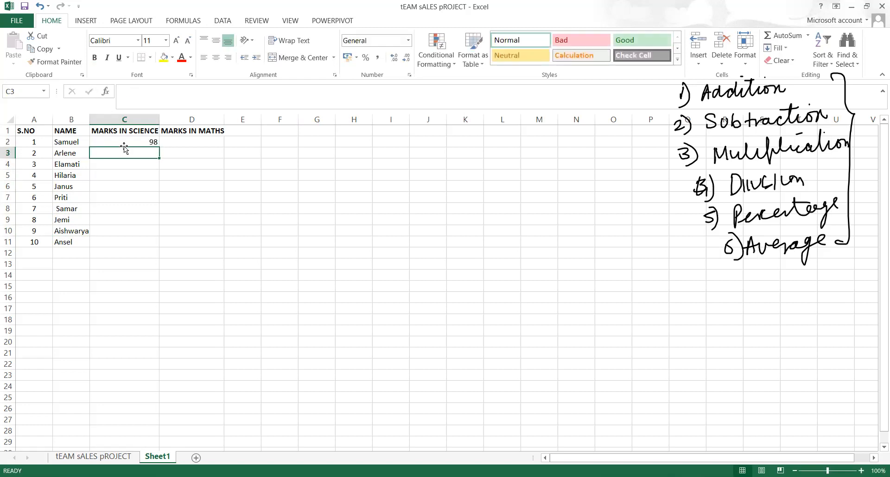
text(89)
key(Return)
text(78)
key(Return)
text(90)
key(Return)
text(85)
key(Return)
text(56)
key(Return)
text(45)
key(Return)
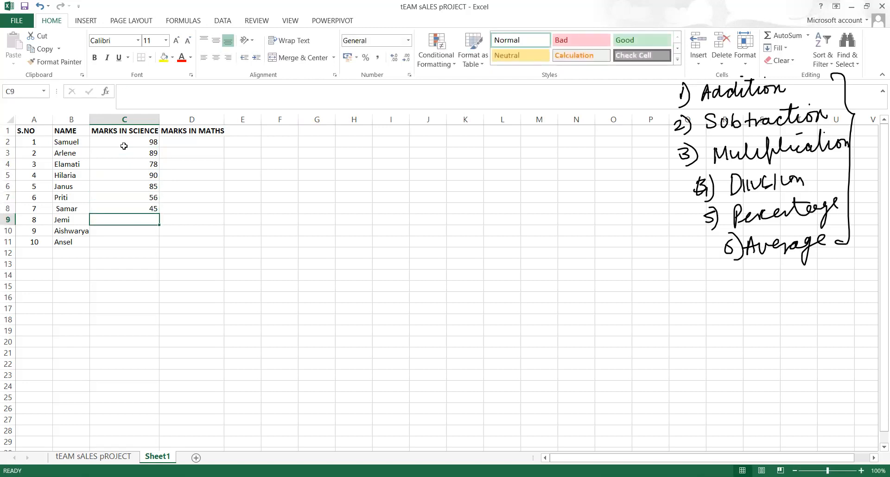
text(25)
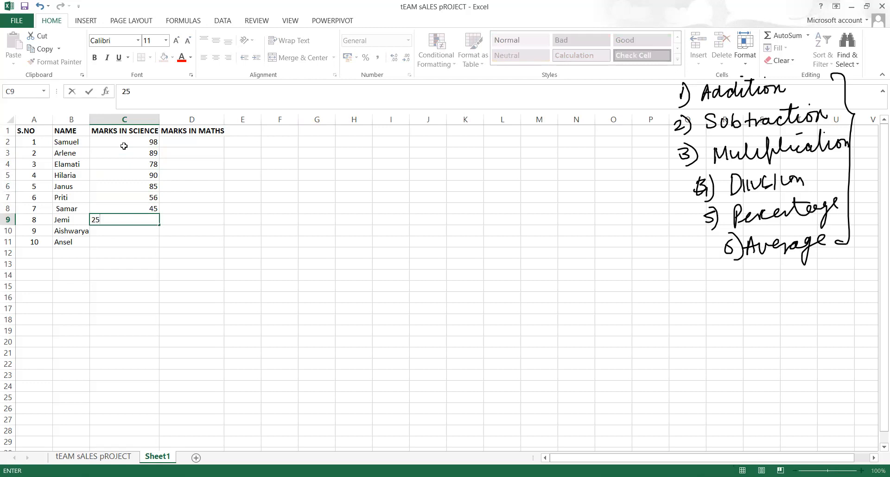
key(Return)
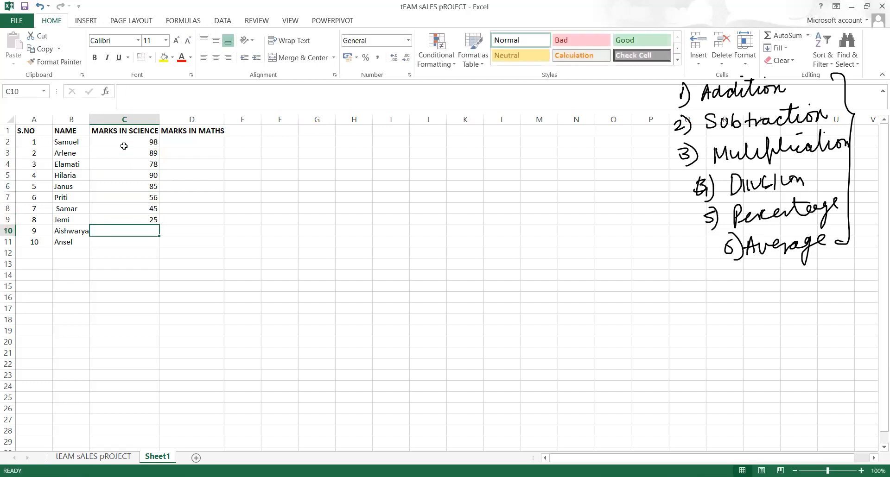
click(285, 1)
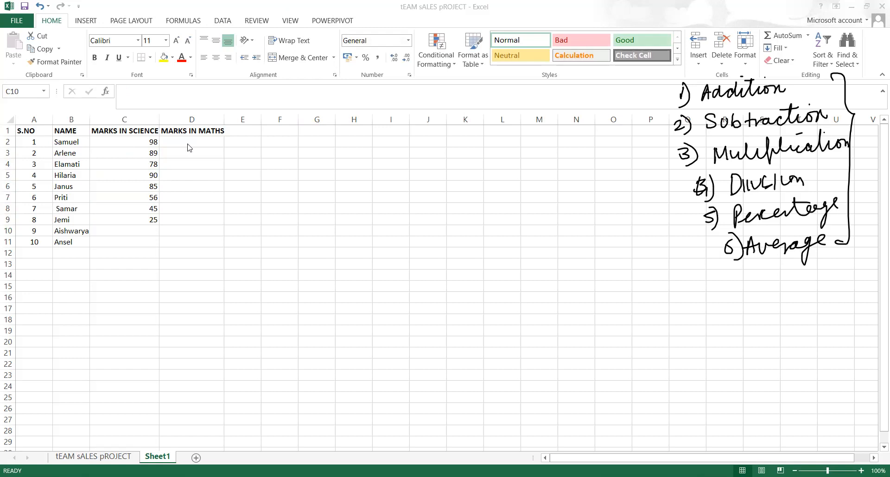
click(110, 232)
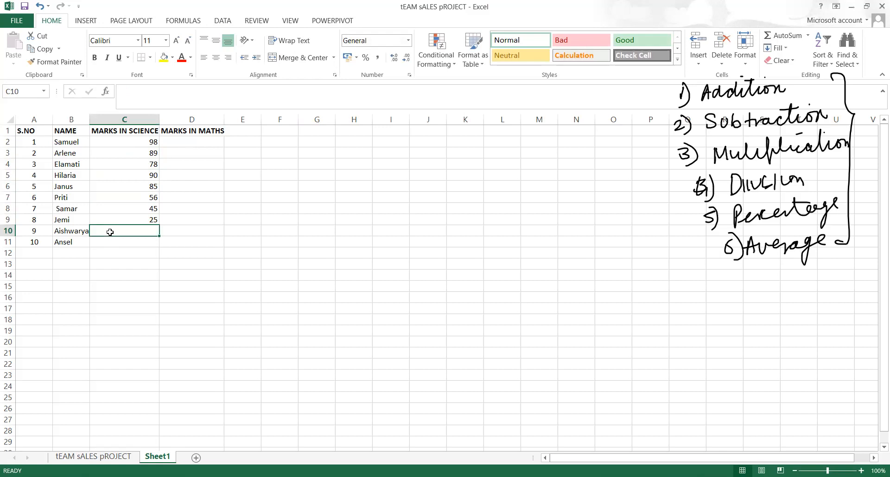
text(45)
key(Return)
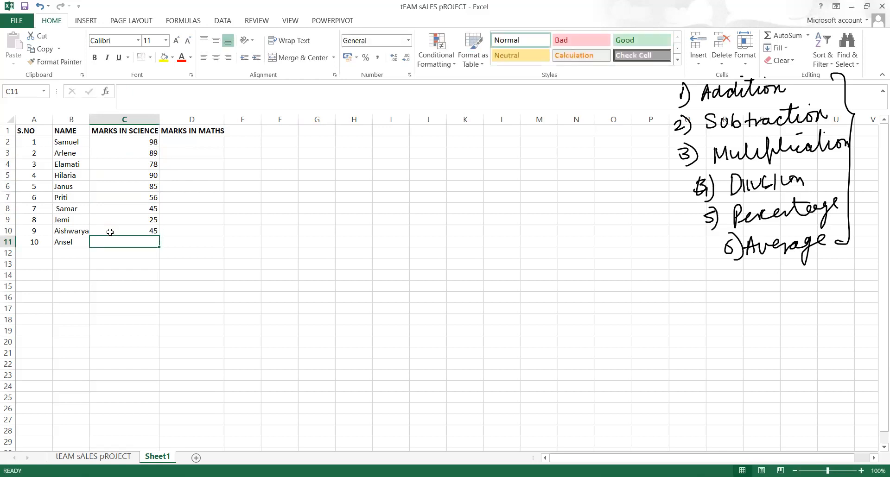
text(78)
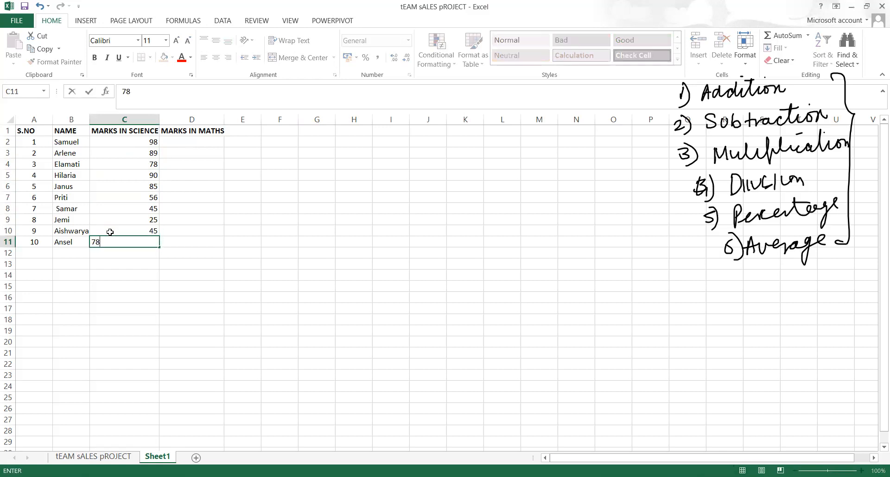
Enter the maths marks 67, 78, 98, 56, 79, 89, 67, 87, 98, 75 down D2:D11
click(189, 142)
text(67)
key(Return)
text(78)
key(Return)
text(98)
key(Return)
text(56)
key(Return)
text(798)
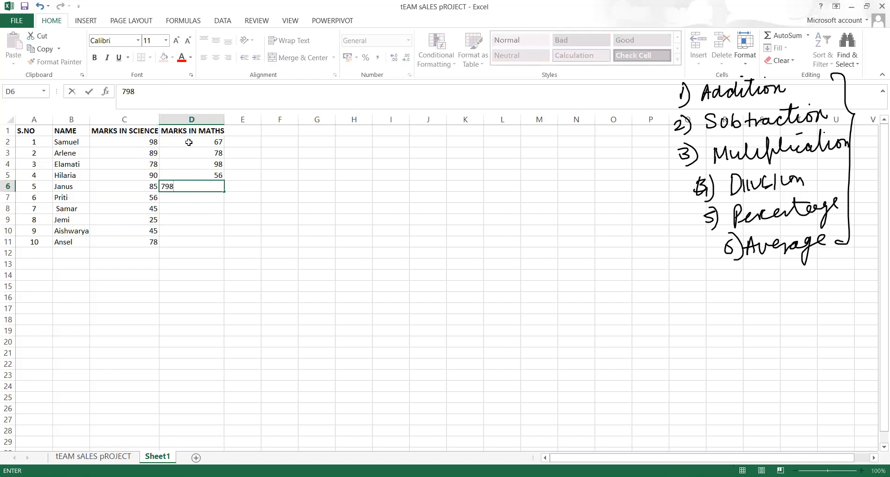
key(BackSpace)
key(Return)
text(89)
key(Return)
text(67)
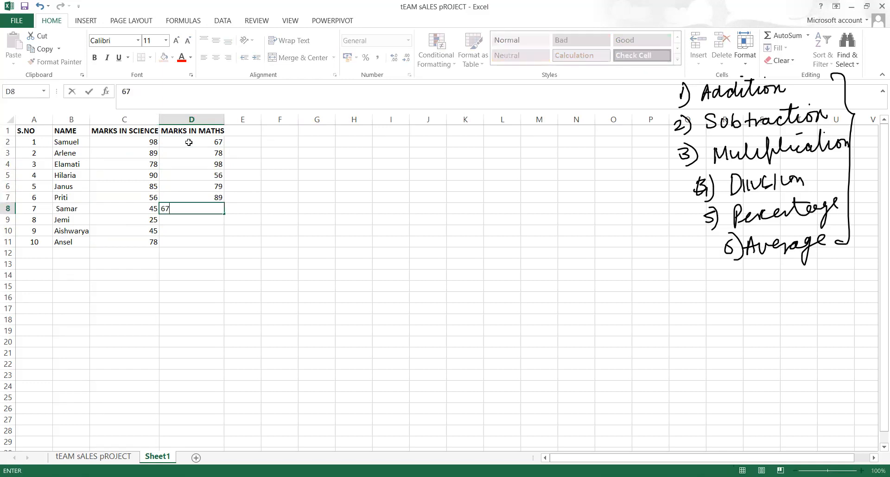
key(Return)
text(87)
key(Return)
text(98)
key(Return)
text(75)
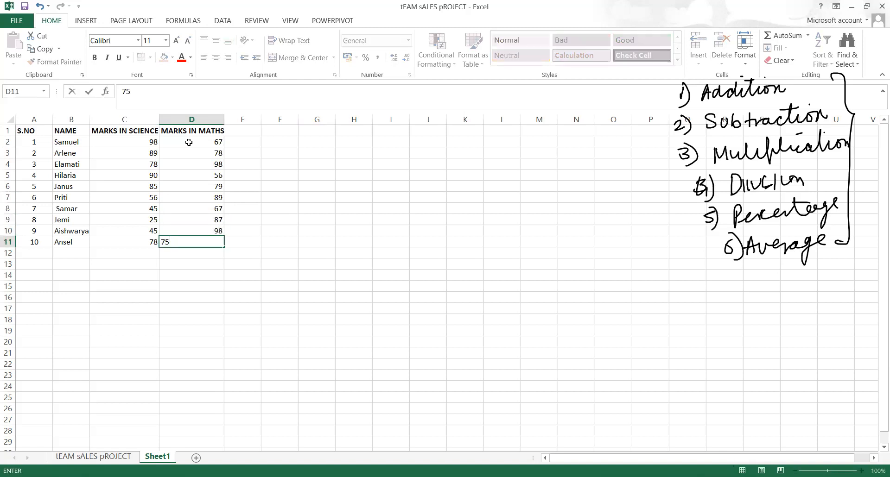
key(Return)
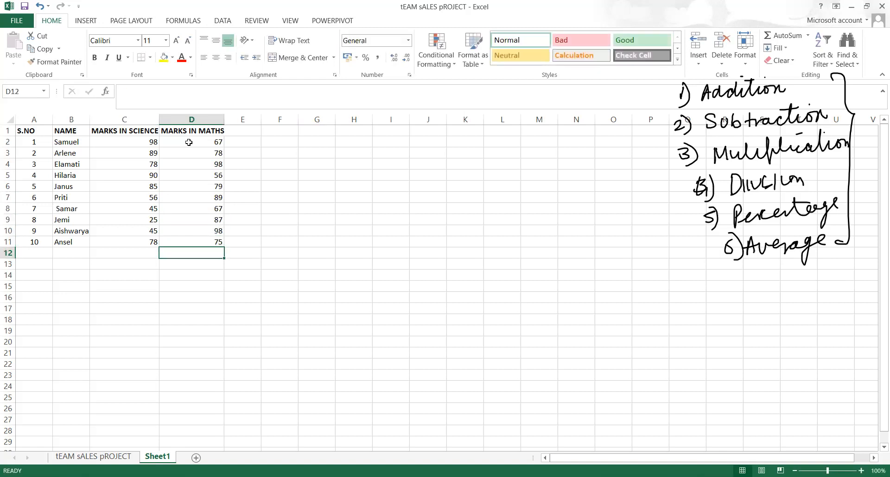
click(236, 132)
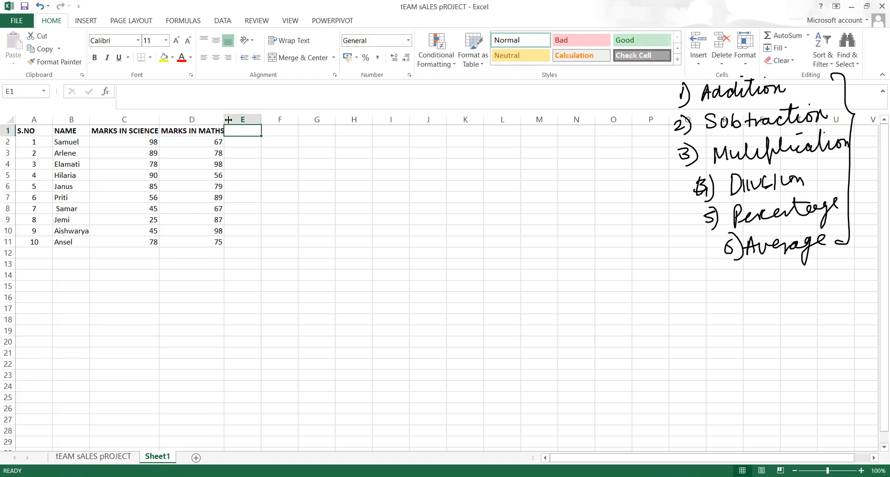
Autofit column D to its heading and add a bold 'sum' heading in E1
click(266, 174)
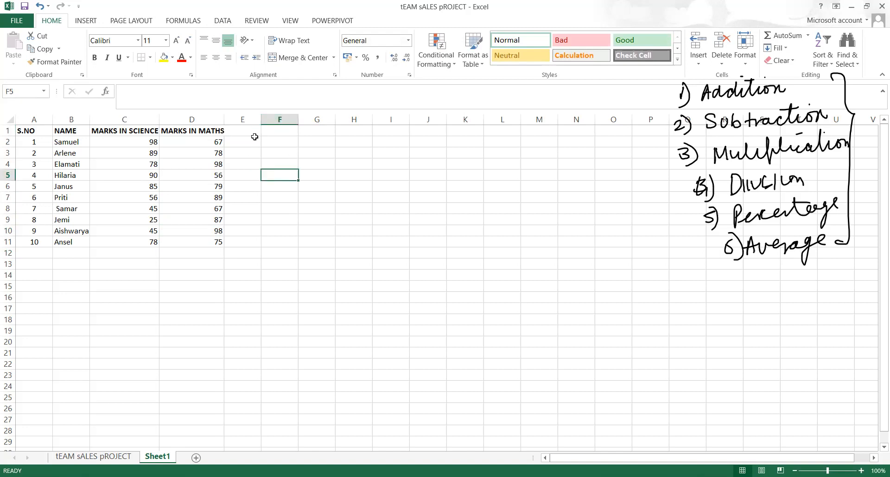
double_click(223, 120)
click(255, 129)
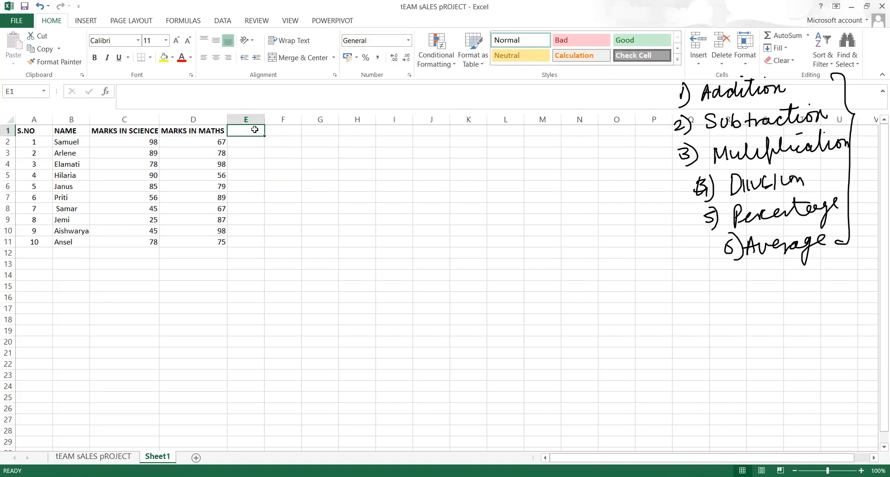
text(sum)
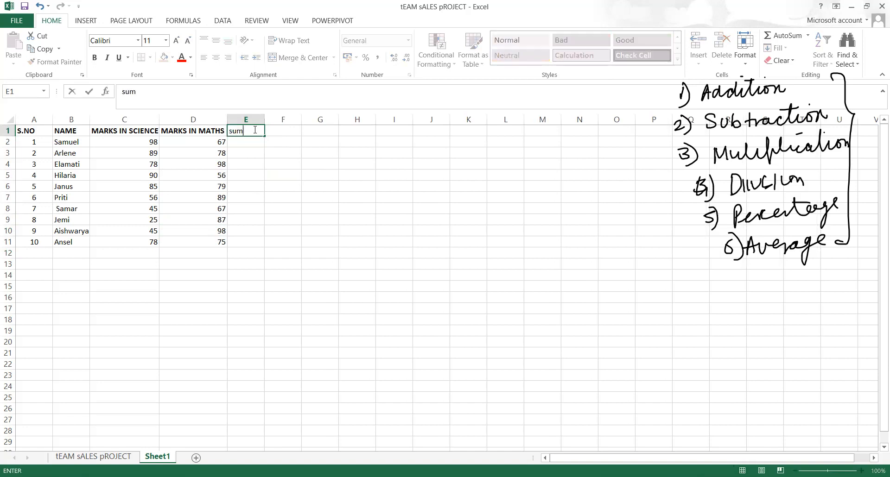
click(254, 130)
click(255, 167)
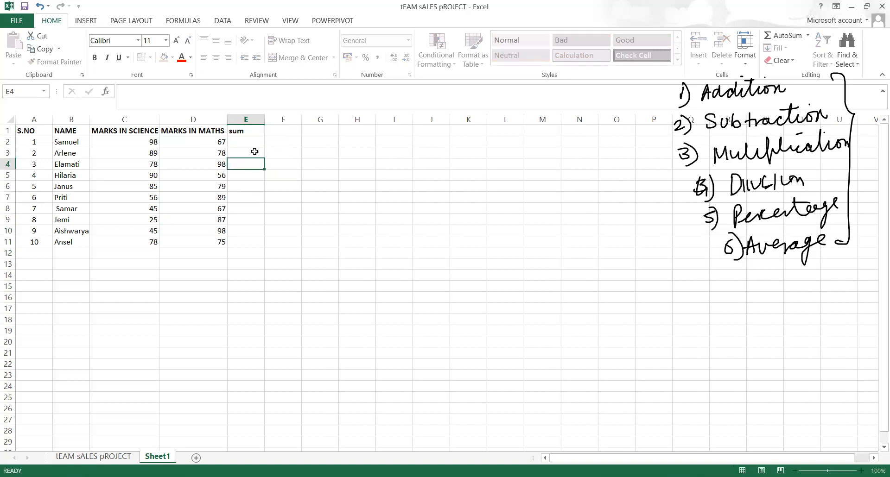
click(246, 132)
key(ctrl+b)
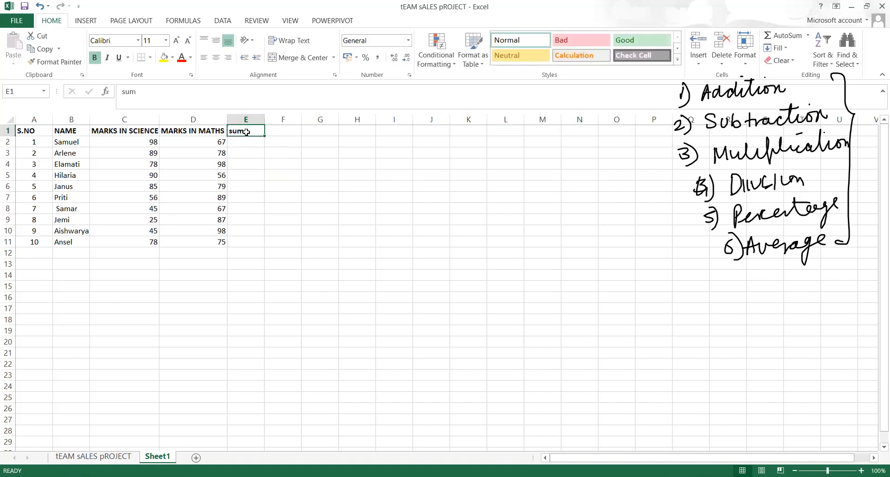
Enter =SUM(C2,D2) in E2 to total the first student's marks as 165
click(241, 145)
text(=s)
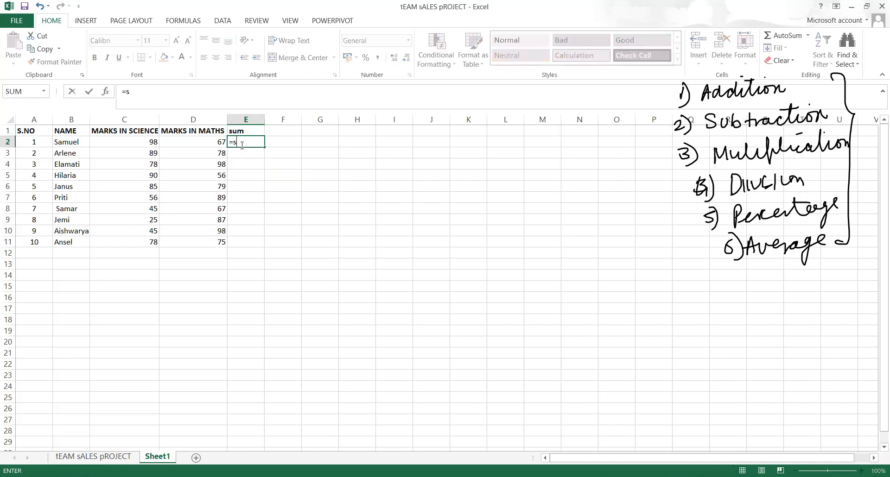
text(um)
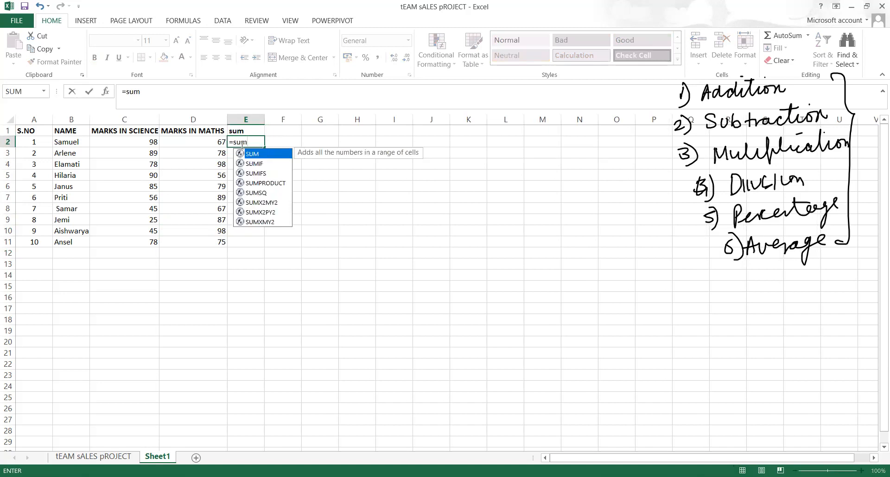
text(()
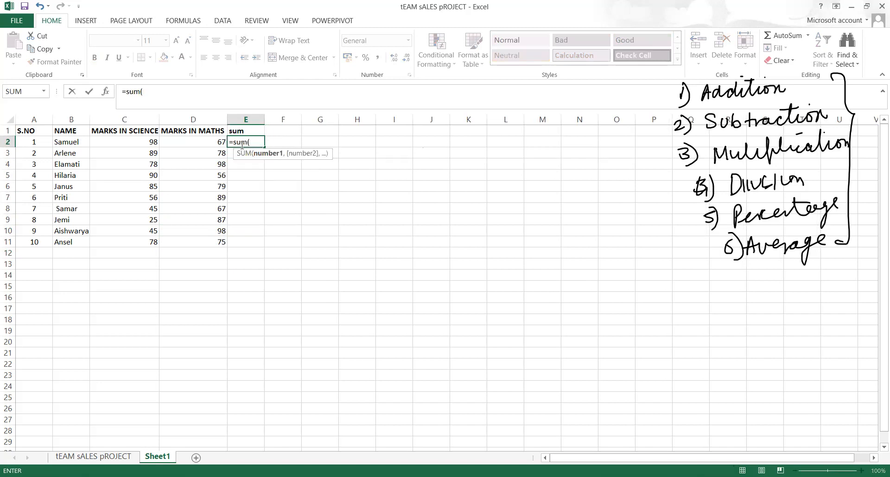
click(151, 142)
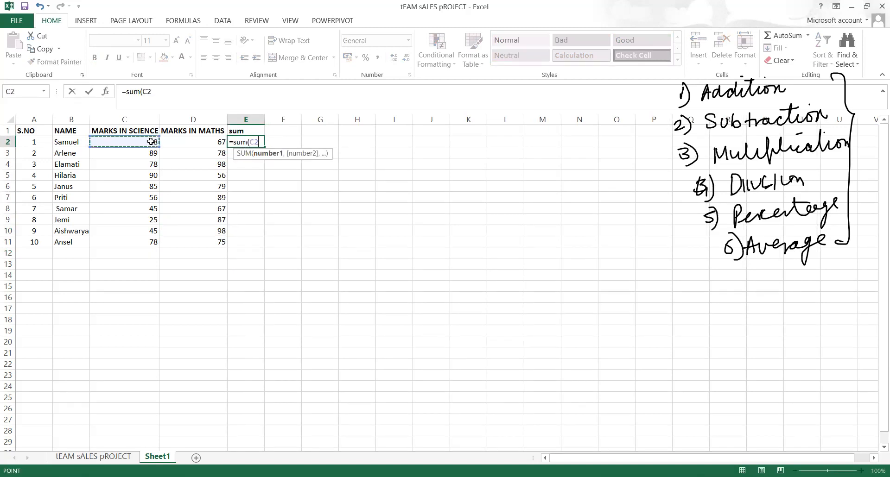
text(,)
click(187, 146)
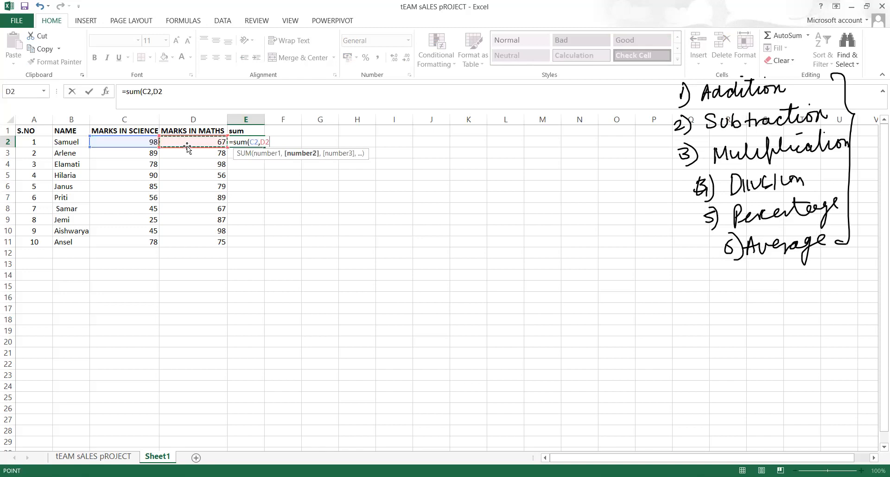
text())
key(Return)
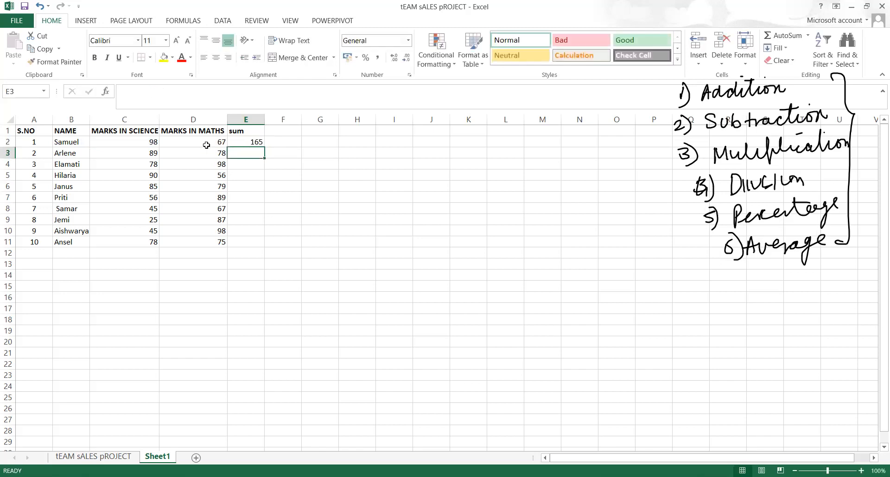
click(254, 142)
Replace the E2 formula with =C2+D2
key(BackSpace)
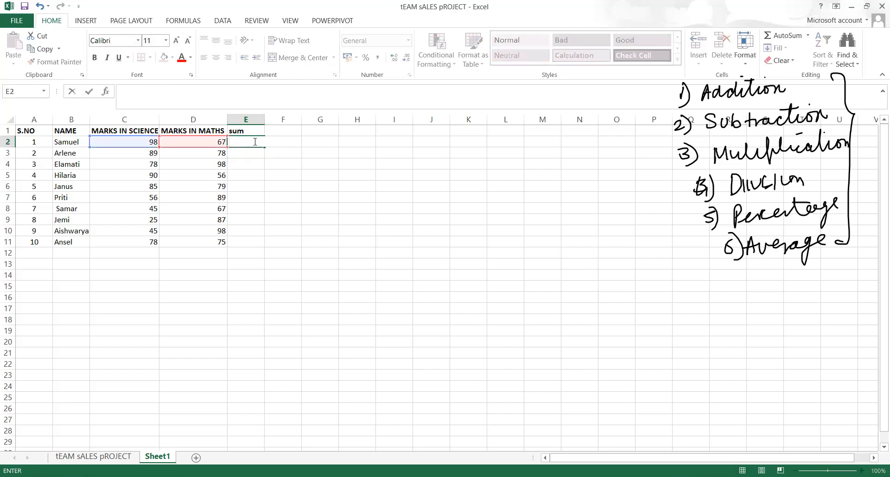
text(=)
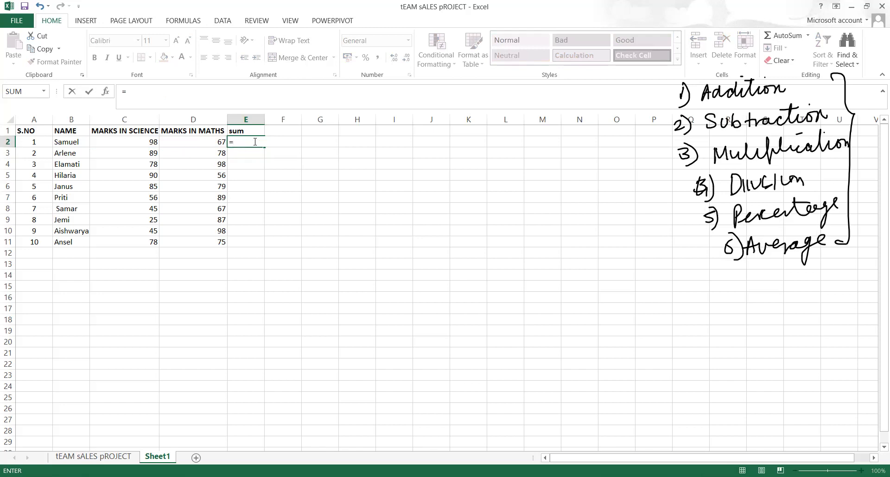
click(152, 143)
text(+)
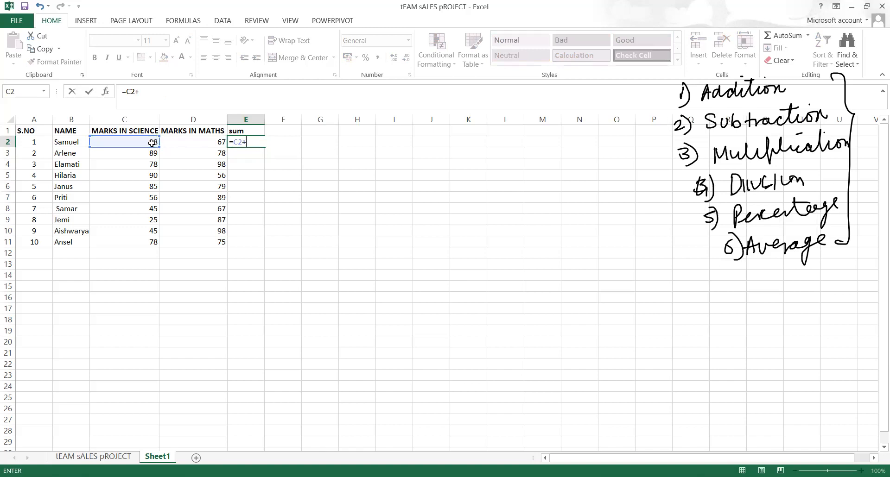
click(190, 142)
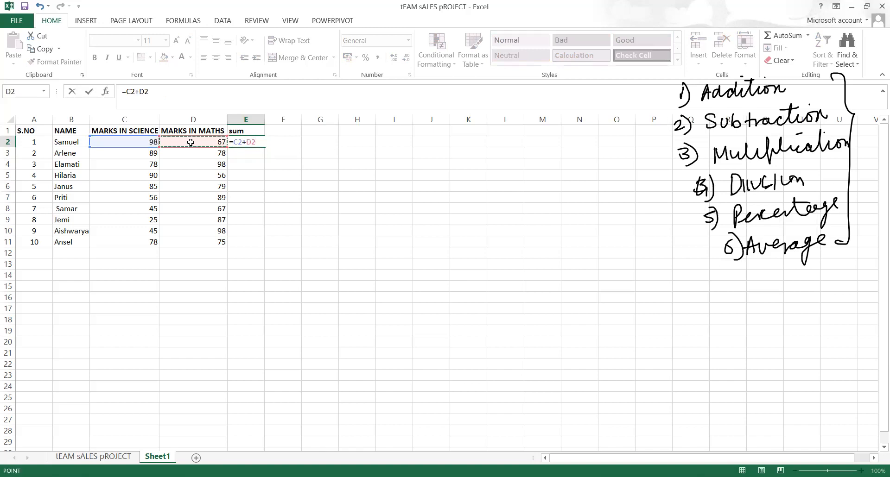
key(Return)
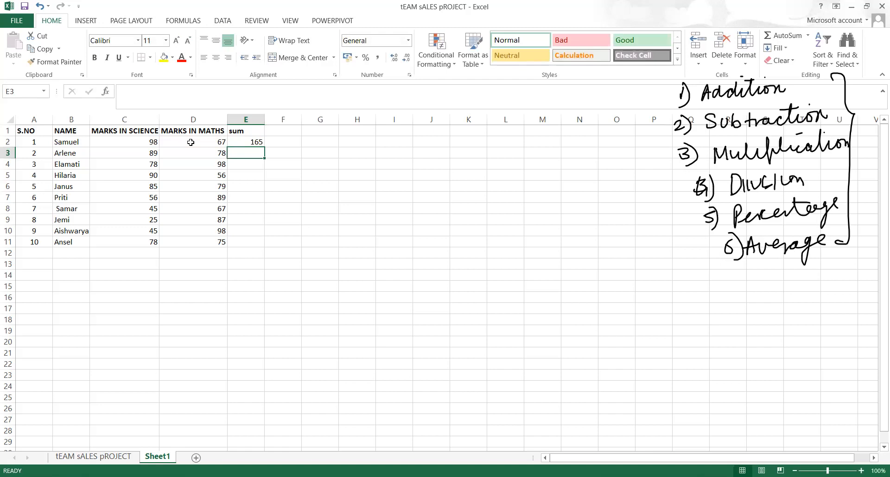
Select E2 down to the last student row to fill the totals down
key(Up)
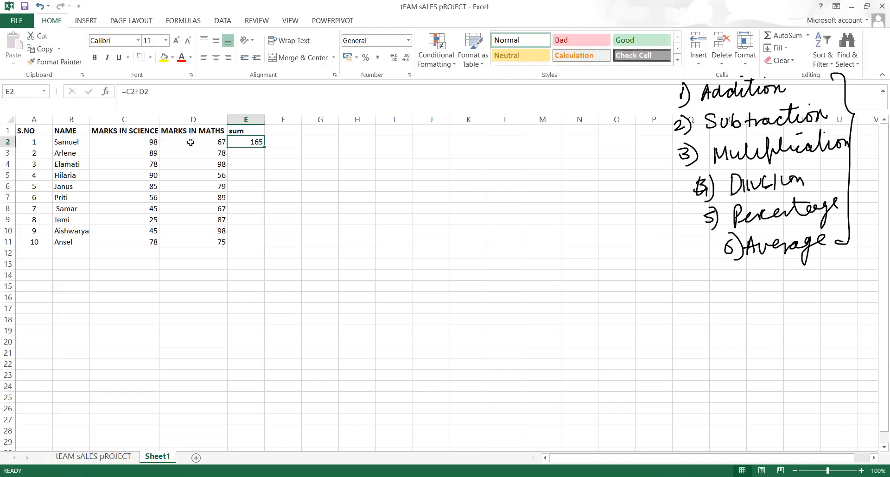
key(shift+Down)
key(shift+Down)
key(shift+Down)
key(shift+Down)
key(shift+Down)
key(shift+Down)
key(shift+Down)
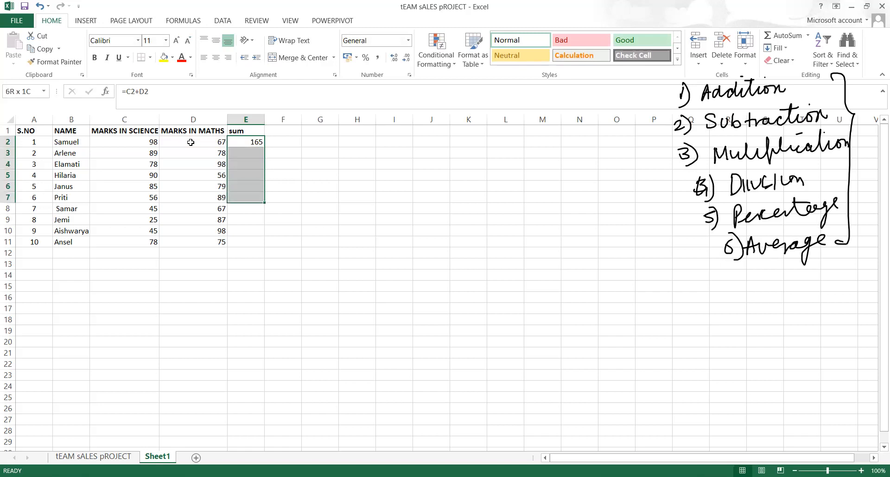
key(shift+Down)
key(shift+Down)
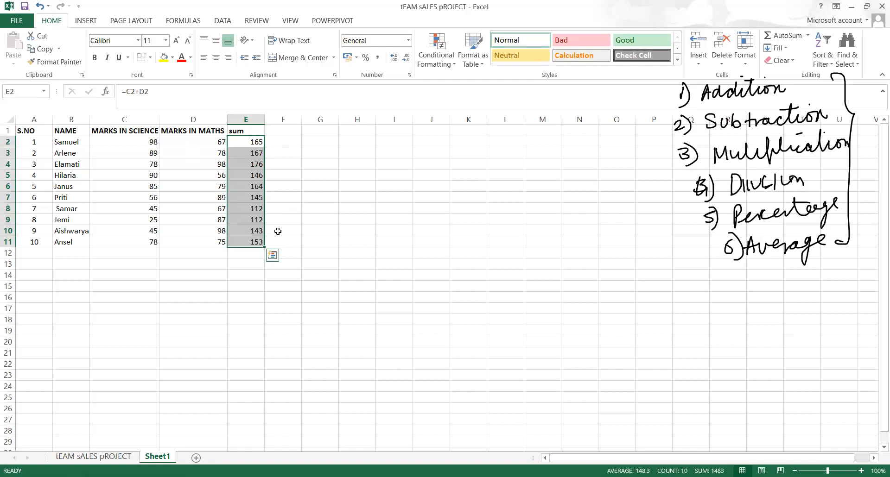
click(290, 132)
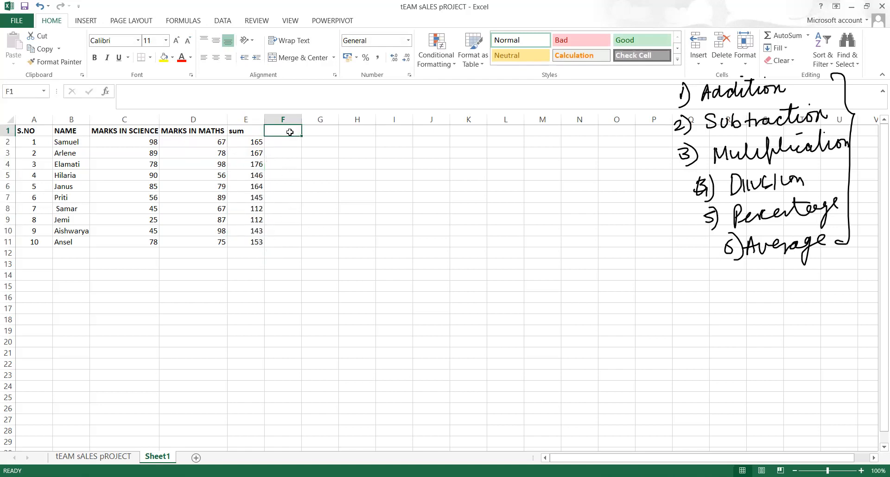
Add a 'Subtraction' heading in F1 and enter =C2-D2 in F2
text(Subtraction)
click(301, 174)
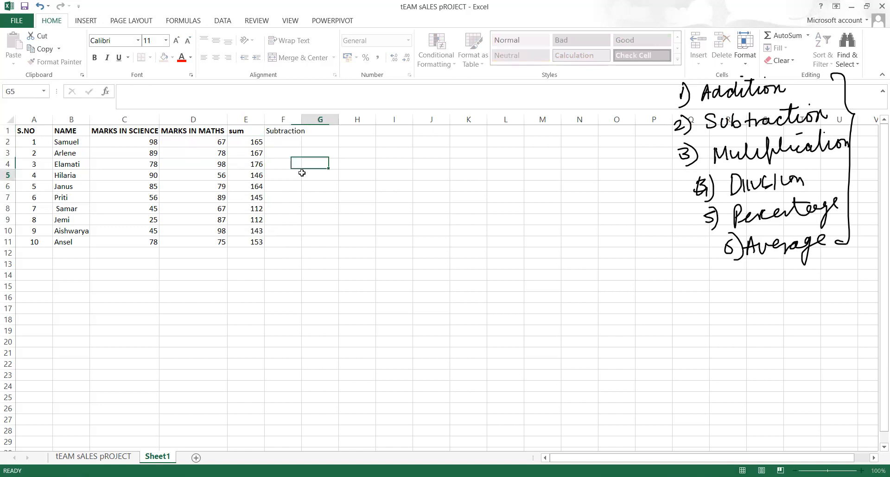
click(293, 133)
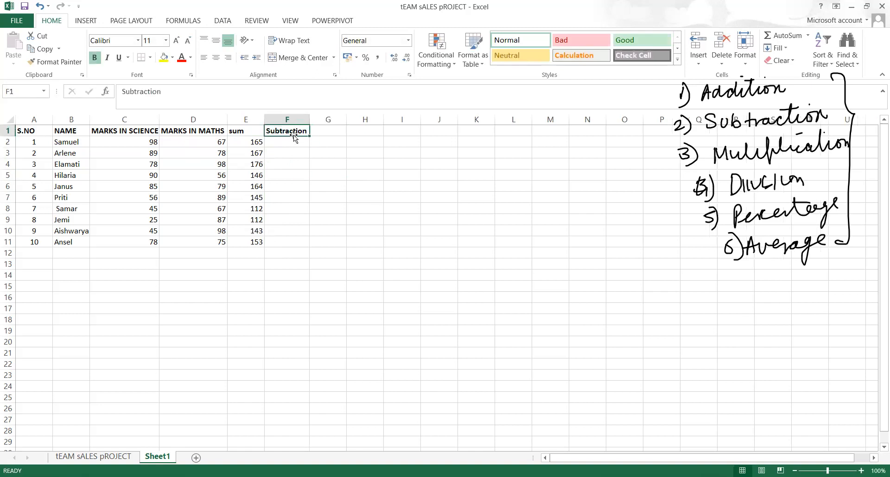
click(290, 143)
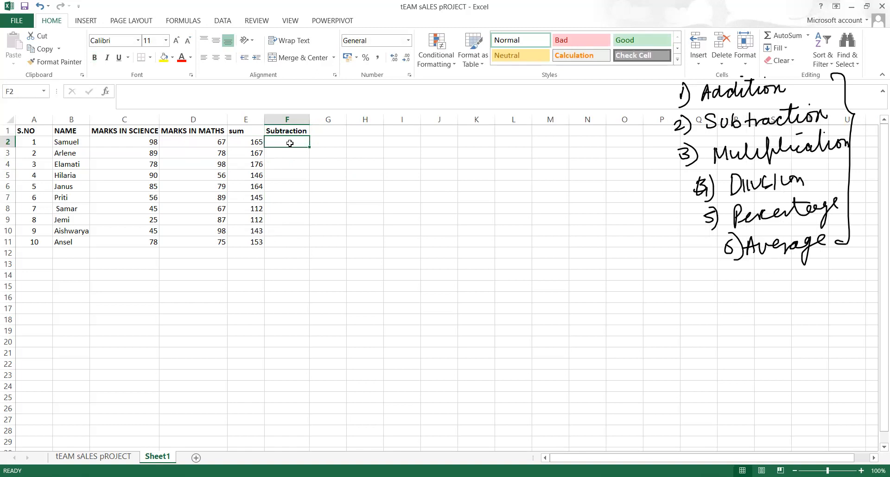
text(=)
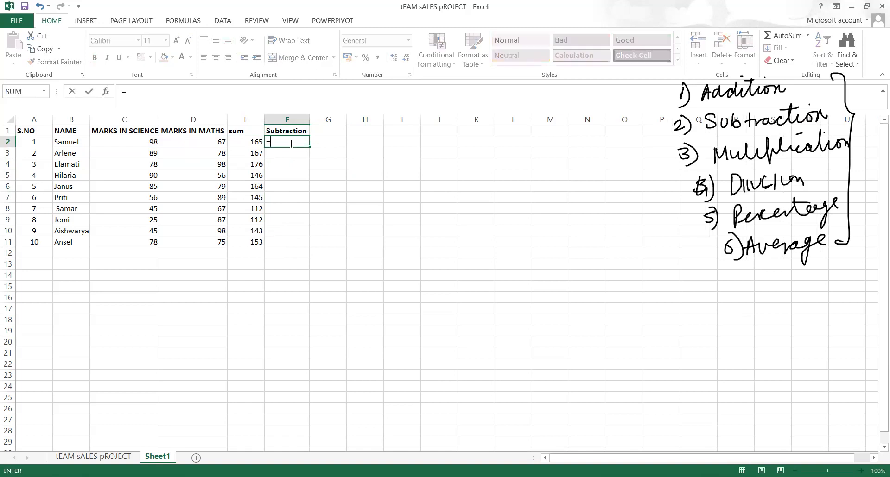
click(140, 143)
text(-)
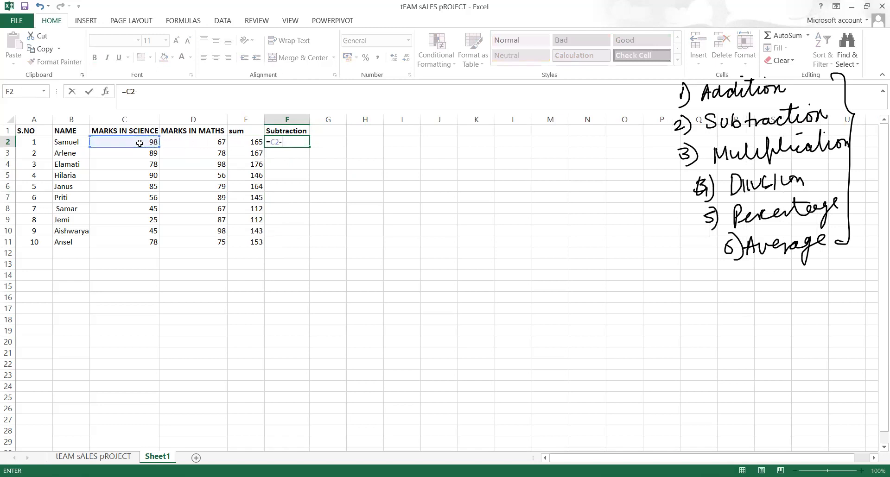
click(174, 140)
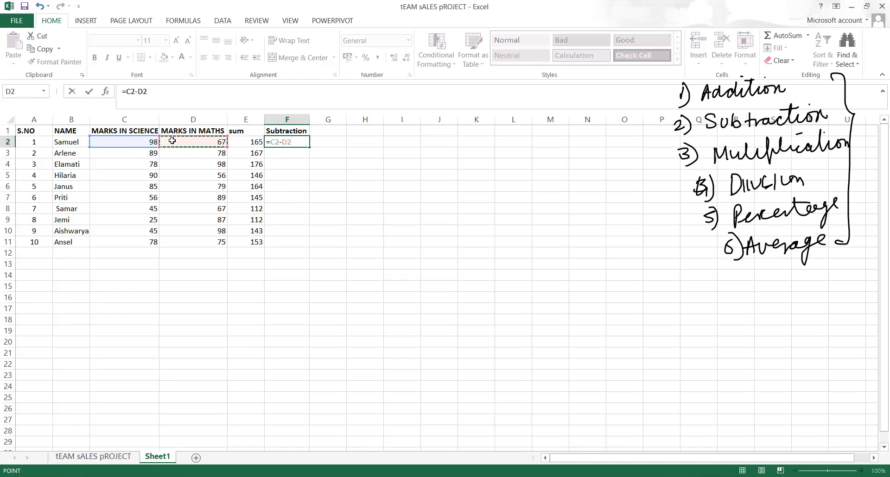
key(Return)
Fill the subtraction formula down F2:F11 with Ctrl+D
key(Up)
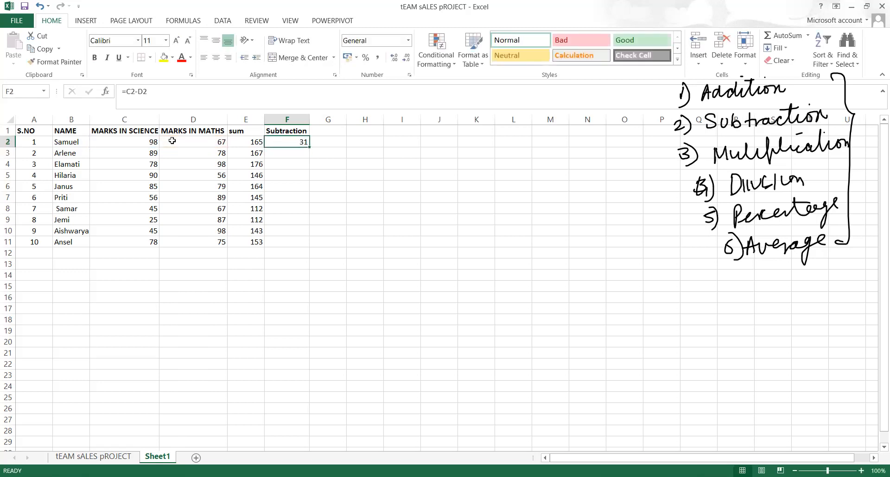
key(shift+Down)
key(shift+Down)
key(shift+Down)
key(shift+Down)
key(shift+Down)
key(shift+Down)
key(shift+Down)
key(shift+Down)
key(shift+Down)
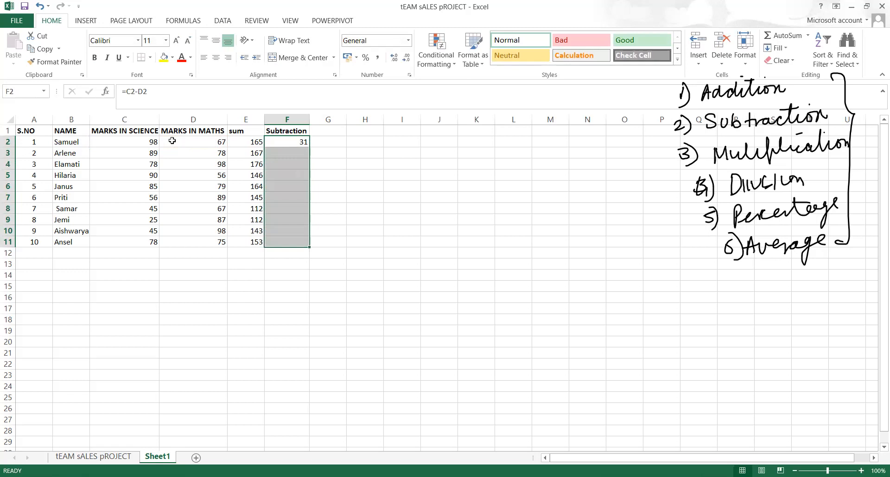
key(ctrl+d)
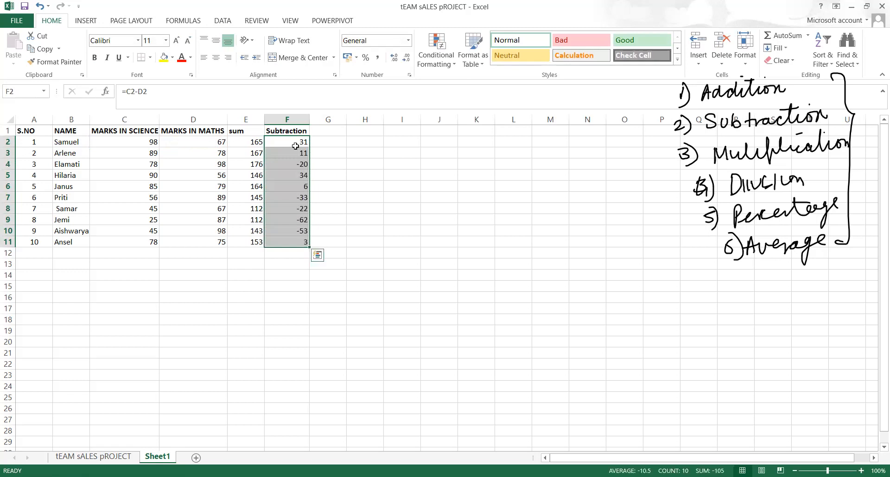
click(322, 146)
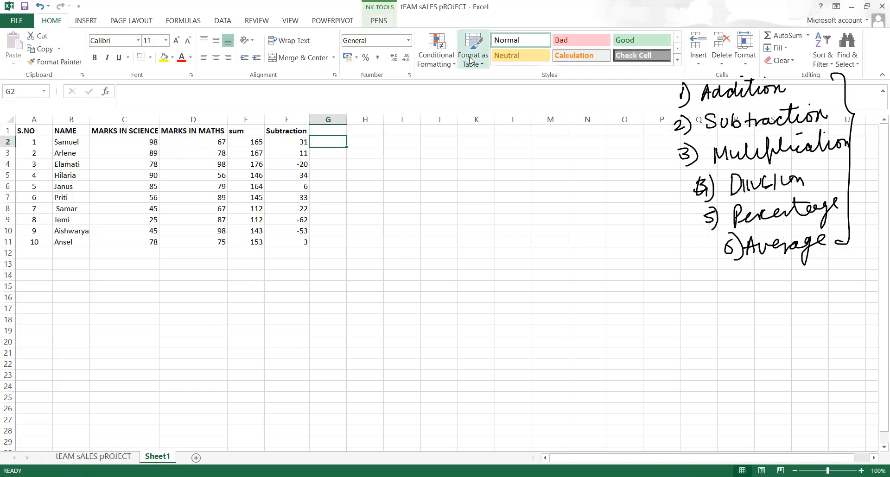
Handwrite and underline a fill-down shortcut note on the sheet with the pen
drag(732, 292, 729, 319)
mouse_move(737, 287)
mouse_down()
mouse_move(739, 309)
mouse_move(742, 301)
mouse_up()
mouse_move(746, 300)
mouse_down()
mouse_move(763, 285)
mouse_move(769, 300)
mouse_up()
mouse_move(770, 299)
mouse_down()
mouse_move(785, 291)
mouse_move(781, 301)
mouse_up()
drag(796, 281, 793, 306)
drag(741, 348, 824, 314)
drag(737, 369, 832, 327)
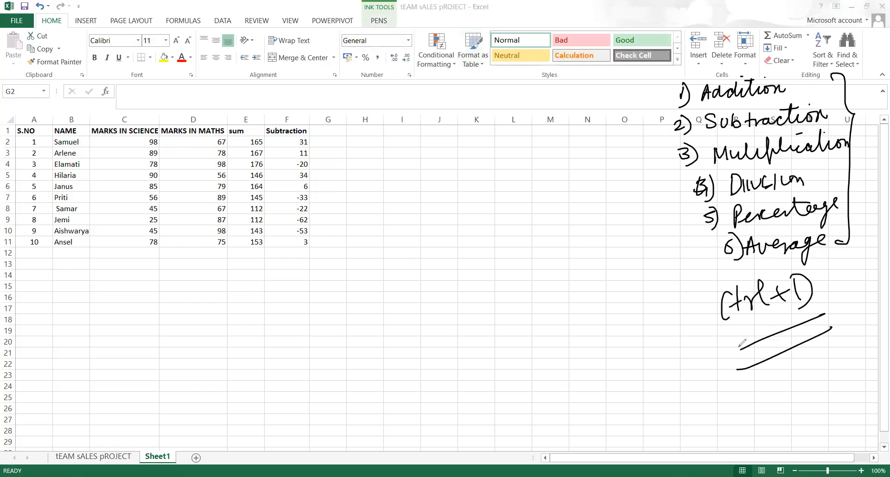
Ink a range-selection shortcut note with arrows and box the fill-down note
drag(622, 382, 617, 411)
mouse_move(620, 388)
mouse_down()
mouse_move(628, 406)
mouse_move(647, 376)
mouse_move(676, 420)
mouse_move(682, 371)
mouse_move(716, 392)
mouse_up()
drag(700, 342, 686, 357)
drag(686, 357, 719, 332)
drag(723, 333, 724, 358)
mouse_move(700, 284)
mouse_down()
mouse_move(739, 373)
mouse_move(850, 329)
mouse_up()
drag(849, 329, 726, 391)
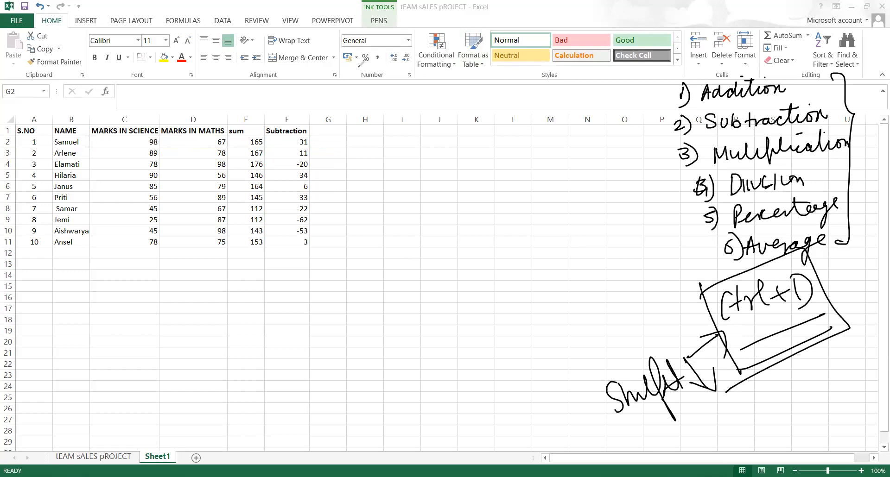
Add a 'multiplication' heading in G1 and autofit column G to fit it
click(316, 134)
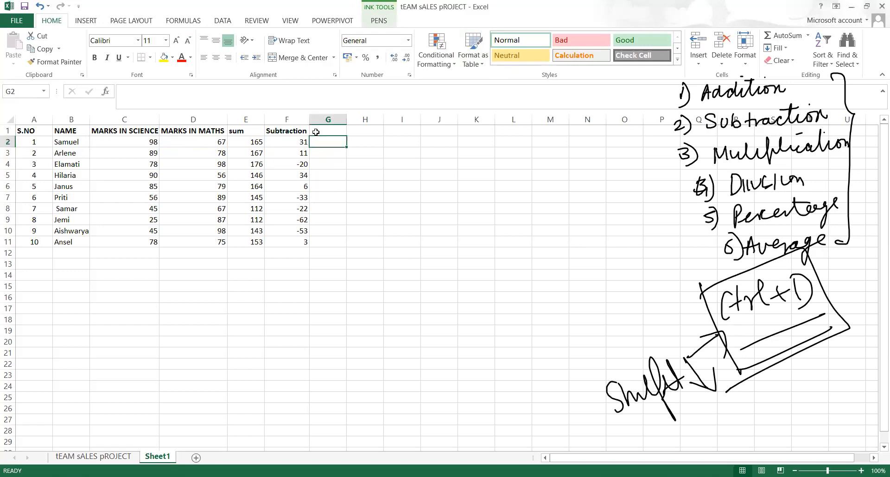
text(multiplication)
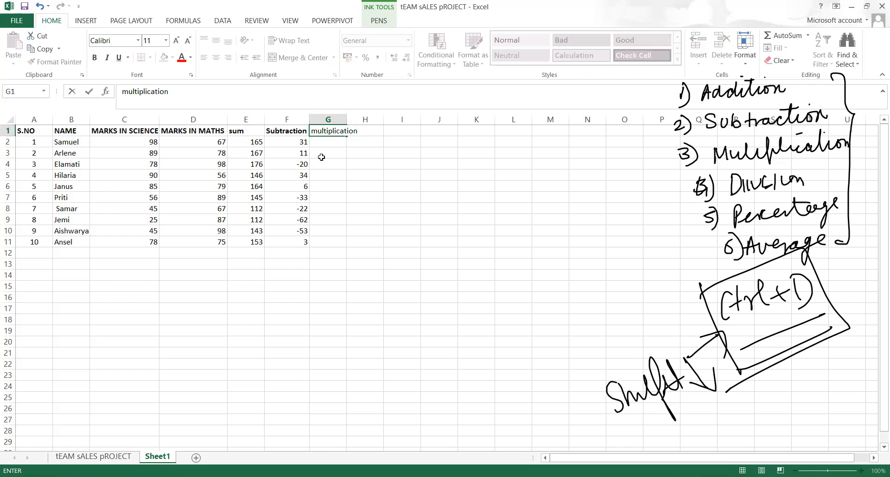
click(318, 156)
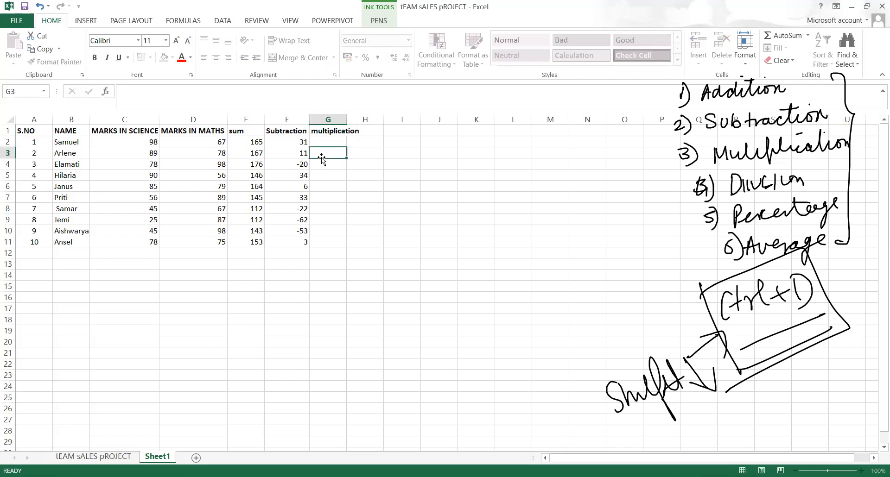
double_click(346, 119)
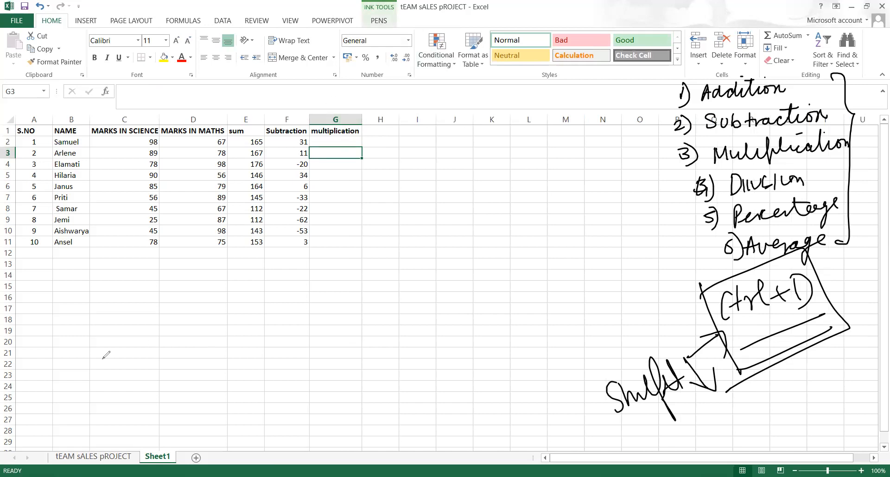
Handwrite an underlined 'multiplication & Product' note below the table
mouse_move(99, 364)
mouse_down()
mouse_move(153, 343)
mouse_move(170, 357)
mouse_move(224, 344)
mouse_up()
drag(182, 349, 200, 339)
mouse_move(254, 335)
mouse_down()
mouse_move(246, 347)
mouse_move(259, 326)
mouse_move(293, 363)
mouse_up()
mouse_move(284, 328)
mouse_down()
mouse_move(329, 338)
mouse_move(357, 327)
mouse_move(364, 306)
mouse_up()
drag(278, 398, 359, 345)
drag(305, 401, 360, 352)
drag(227, 419, 290, 359)
drag(195, 398, 192, 415)
drag(199, 407, 207, 403)
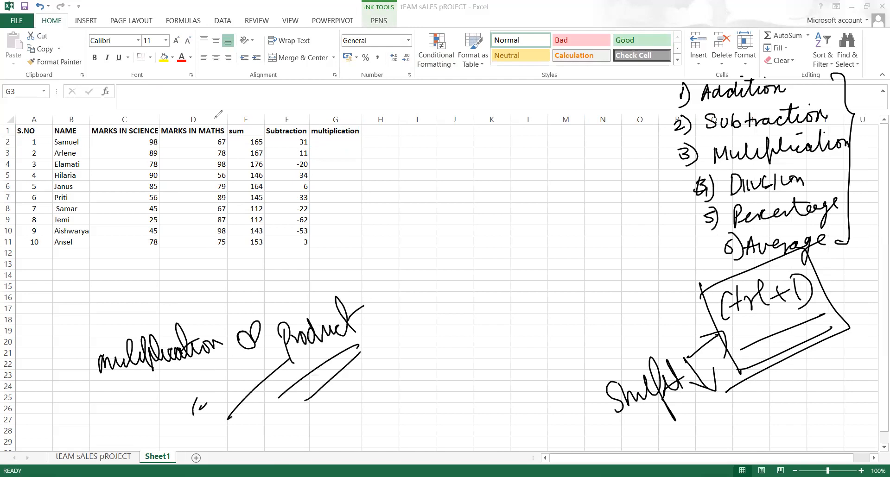
click(328, 143)
text(=)
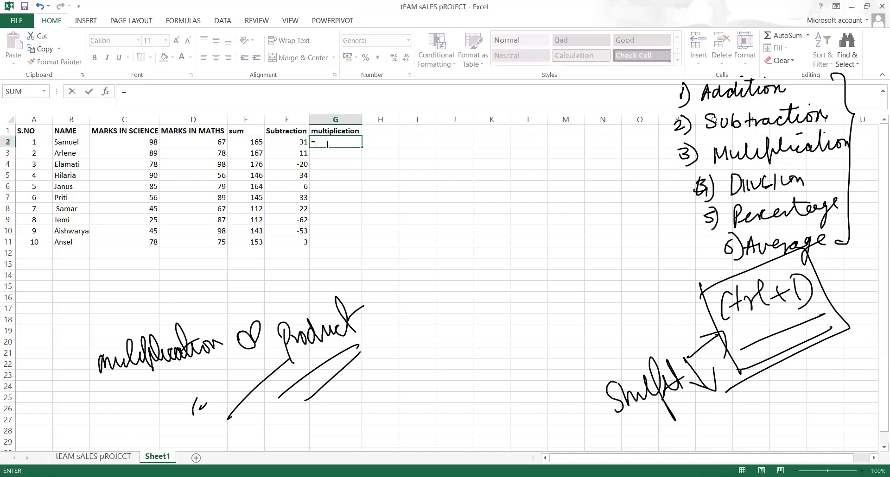
text(pr)
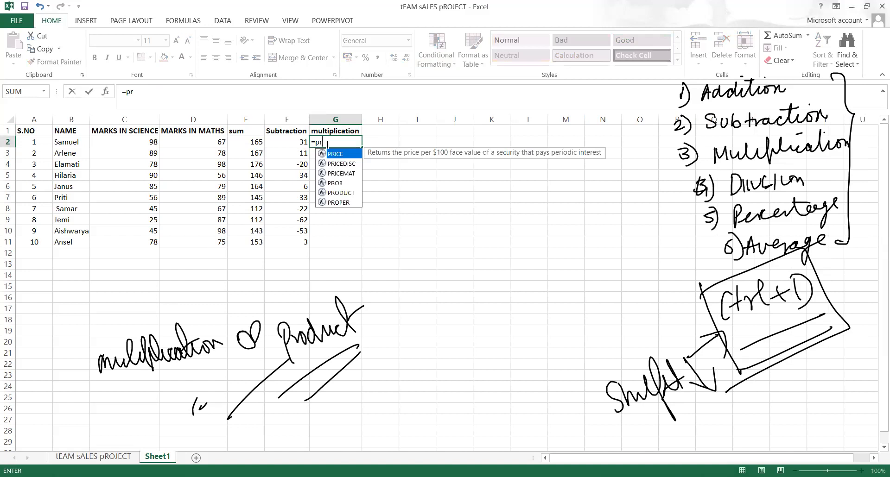
text(o)
key(Down)
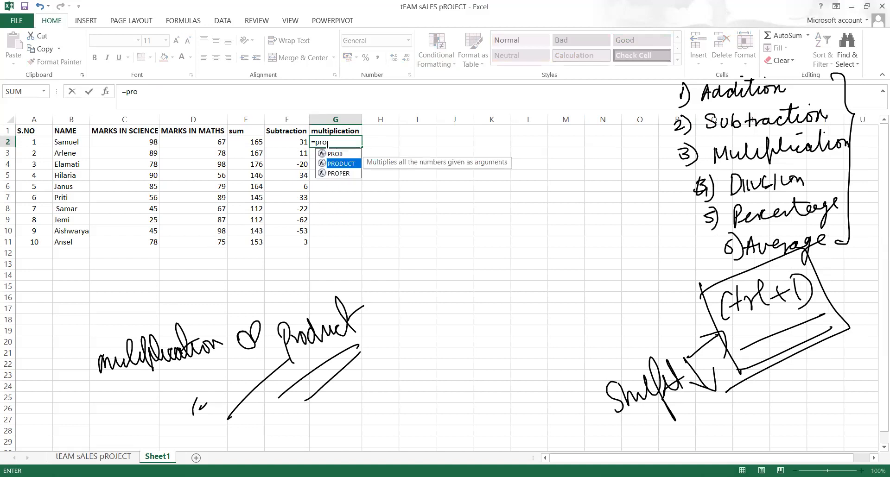
key(Tab)
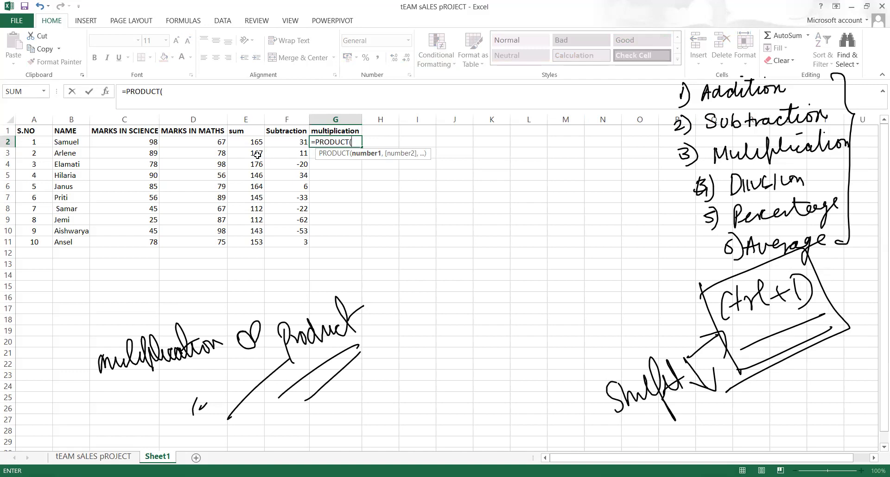
click(142, 141)
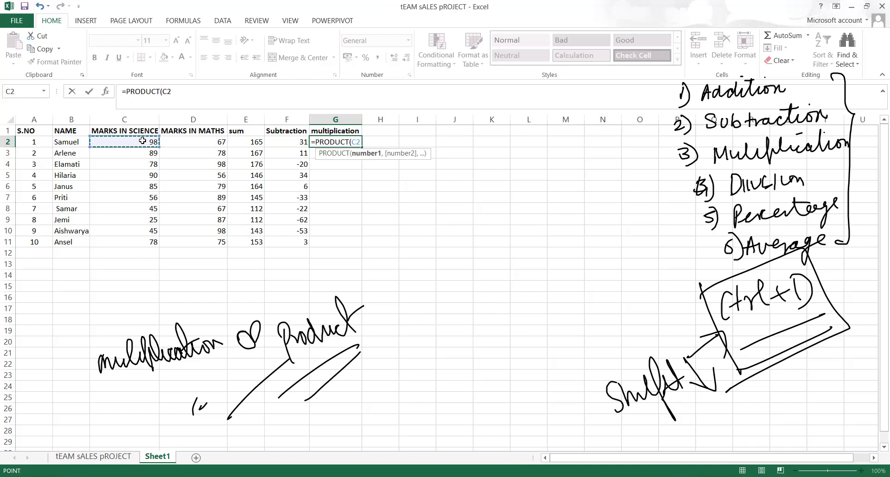
text(,)
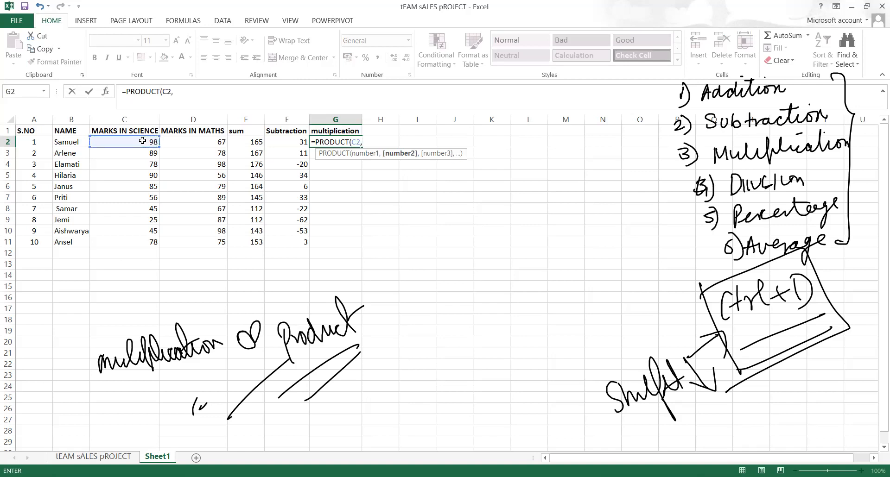
click(171, 144)
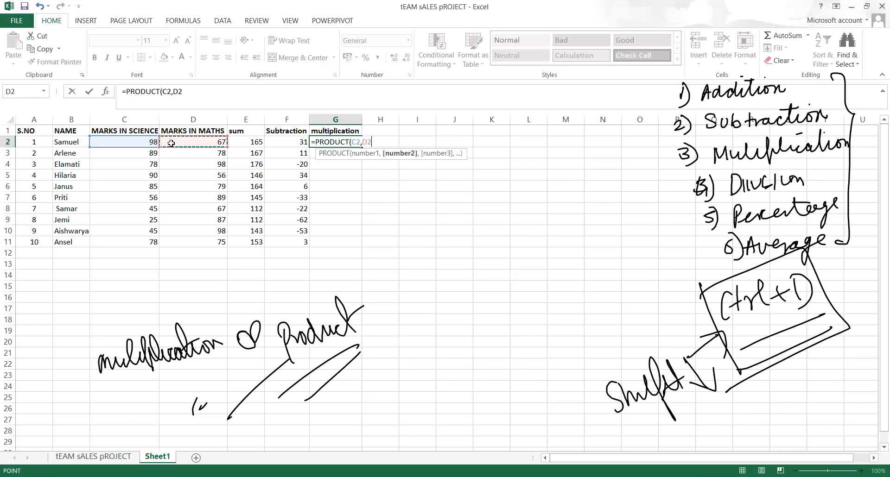
text())
key(Return)
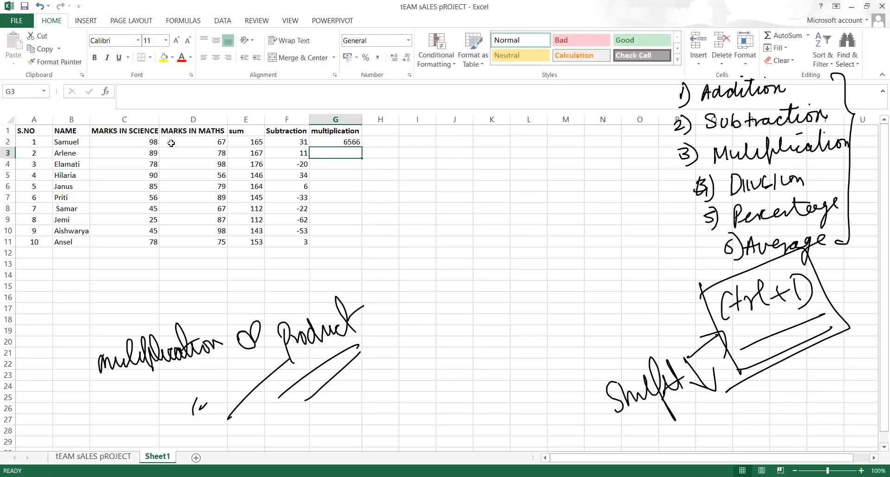
key(Up)
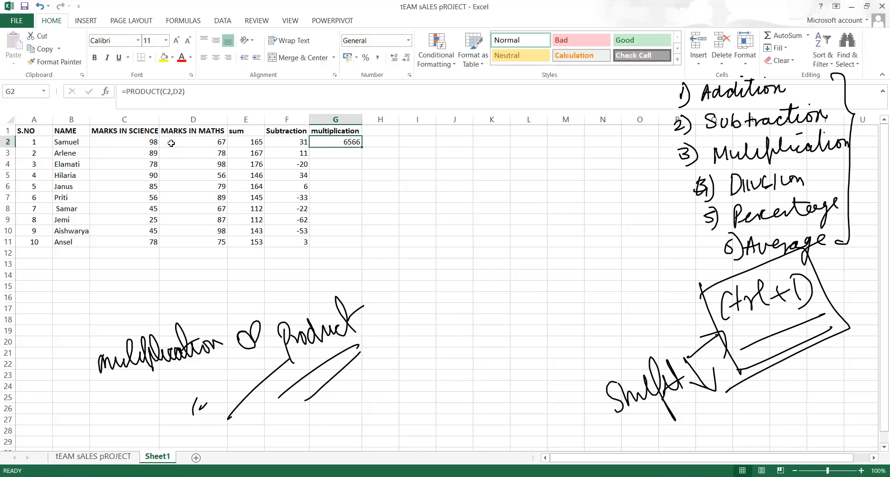
key(BackSpace)
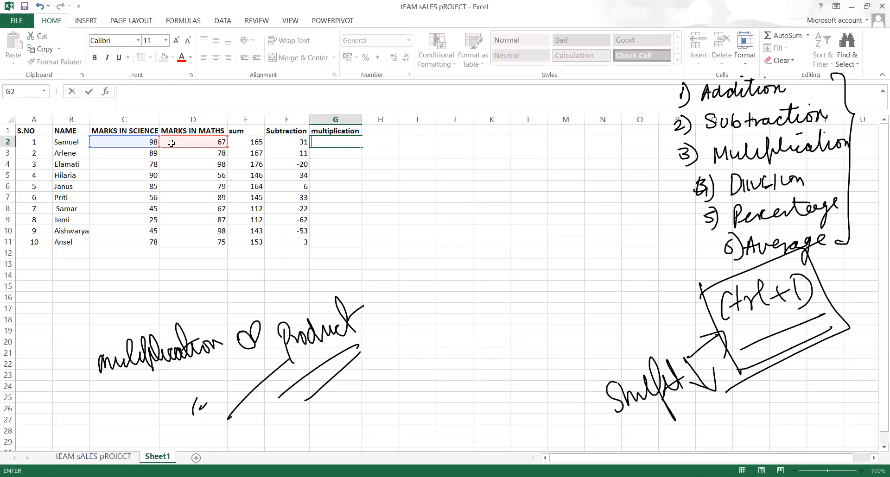
Begin the product formula =C2* in cell G2
click(407, 206)
click(319, 140)
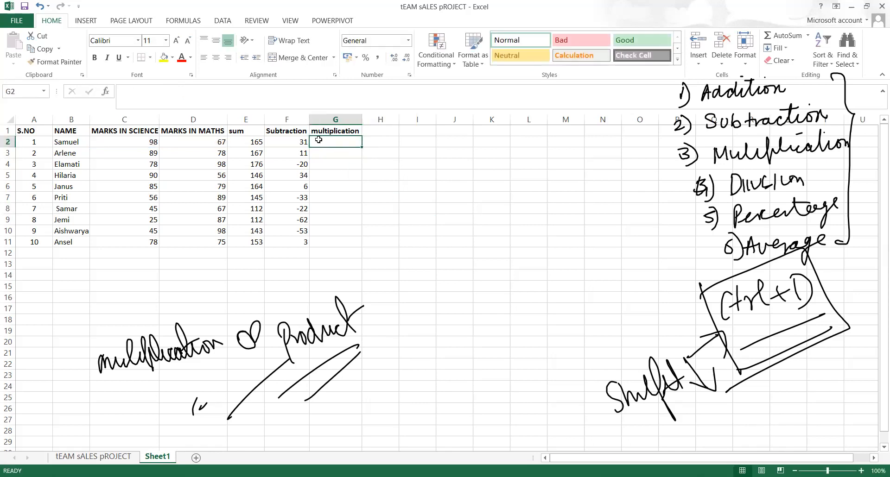
text(=)
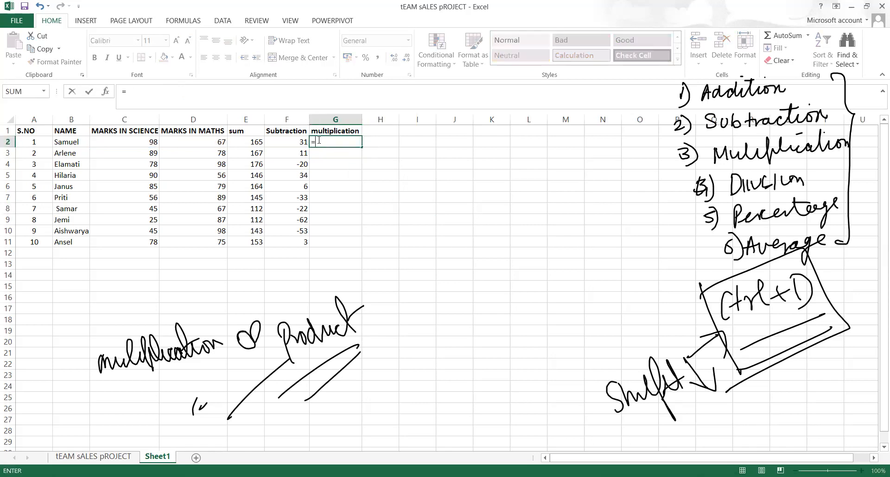
click(153, 142)
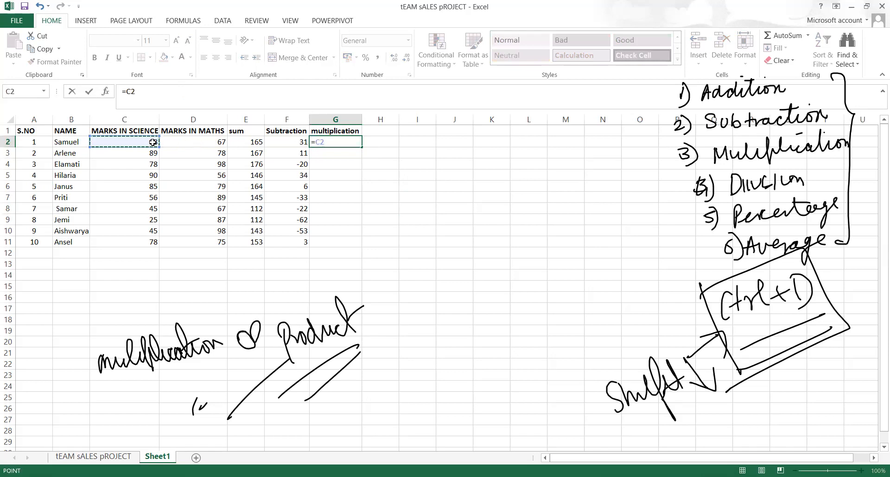
text(*)
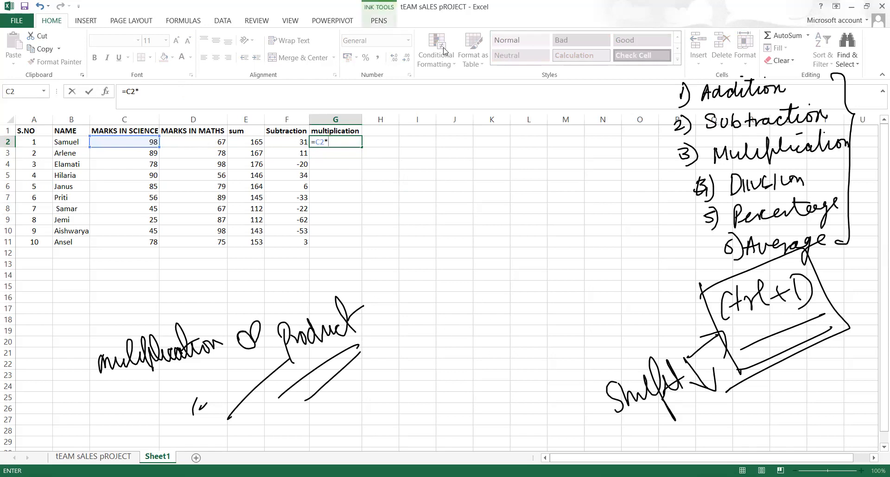
Ink an underlined 'multiplication' note on the sheet
mouse_move(448, 343)
mouse_down()
mouse_move(446, 330)
mouse_move(457, 339)
mouse_up()
mouse_move(436, 393)
mouse_down()
mouse_move(484, 366)
mouse_move(527, 368)
mouse_move(537, 352)
mouse_up()
mouse_move(438, 421)
mouse_down()
mouse_move(526, 371)
mouse_move(497, 382)
mouse_up()
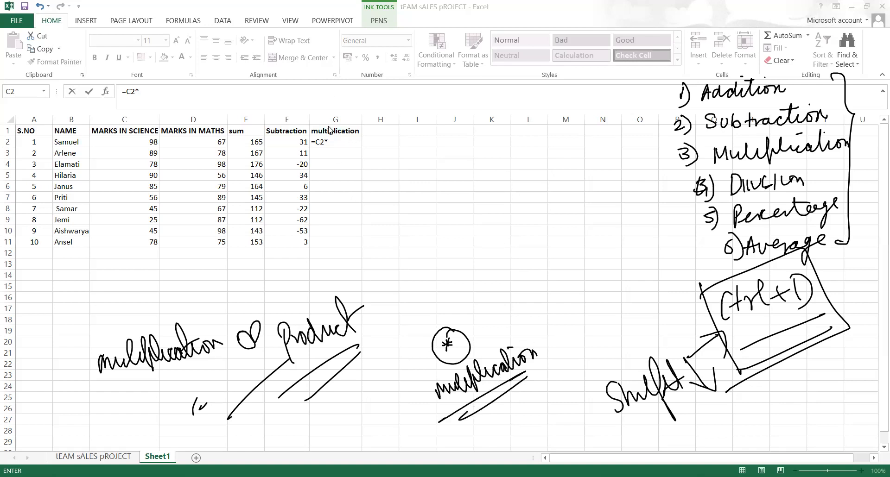
Complete =C2*D2 in G2 and fill it down to G11 with Ctrl+D
click(213, 149)
click(210, 143)
key(Return)
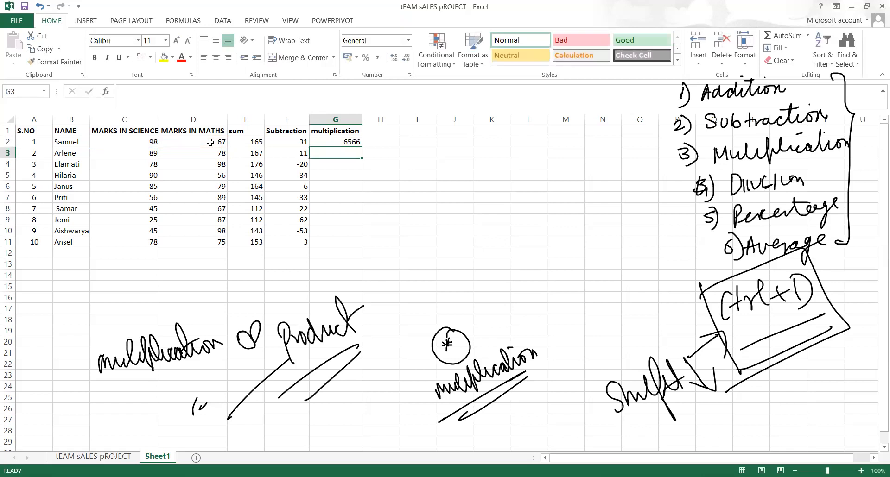
key(Up)
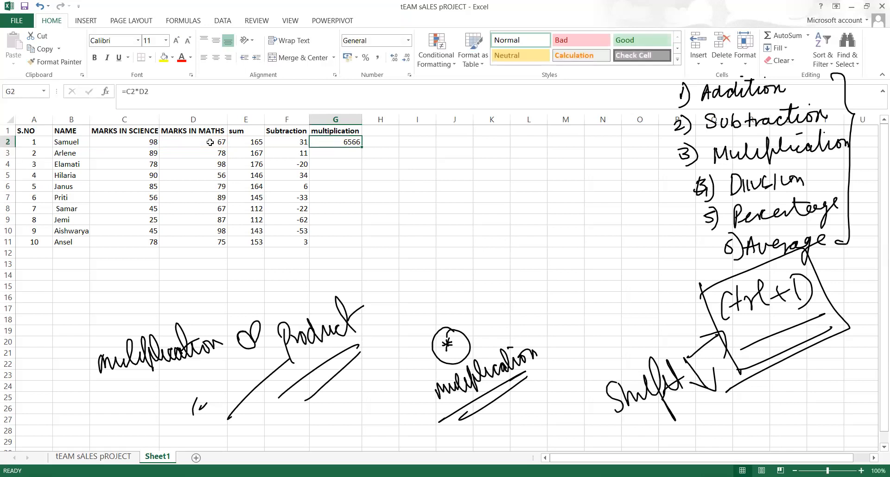
key(shift+Down)
key(shift+Down)
key(shift+Down)
key(shift+Down)
key(shift+Down)
key(shift+Down)
key(shift+Down)
key(shift+Down)
key(shift+Down)
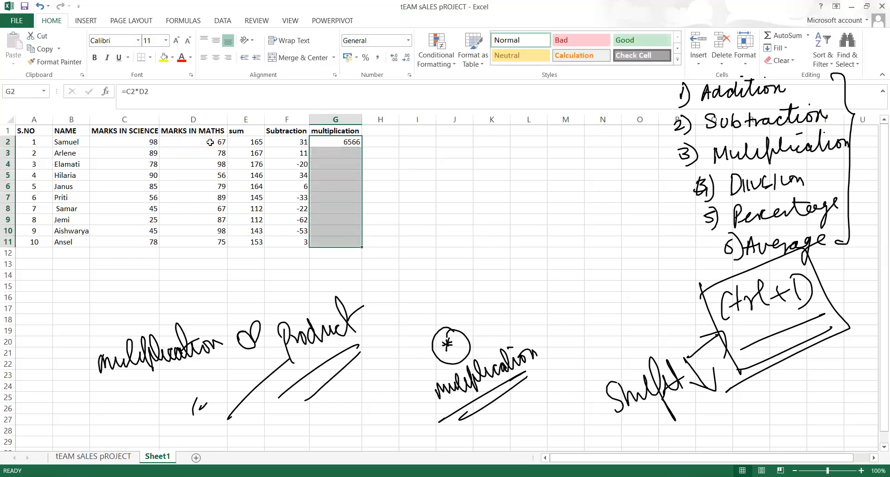
key(ctrl+d)
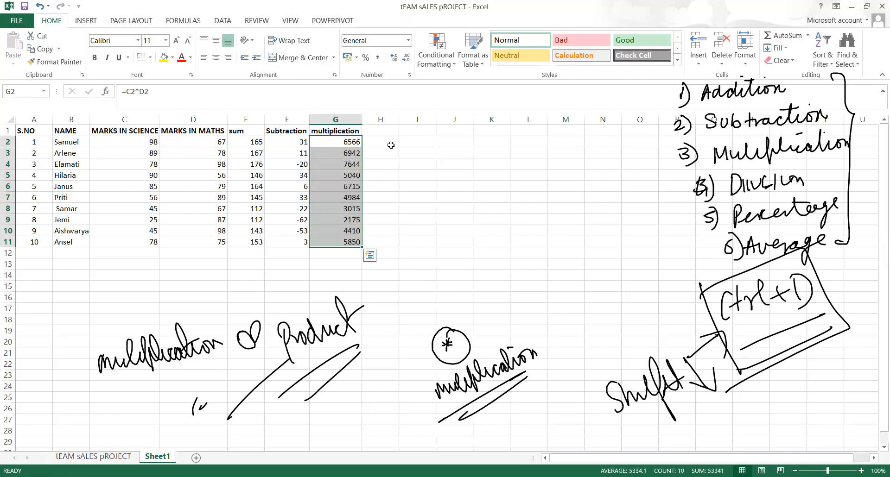
Type 'Division' into H1, then check G2's formula and move to C12
click(379, 130)
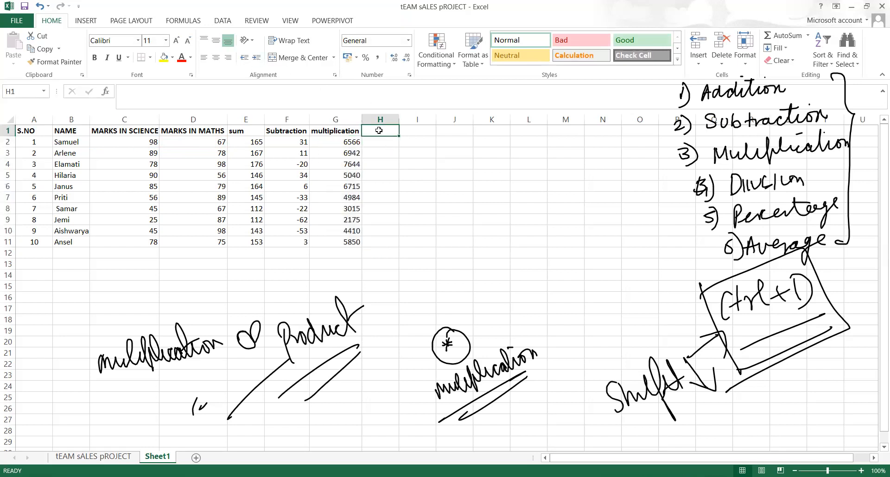
text(Division)
click(405, 185)
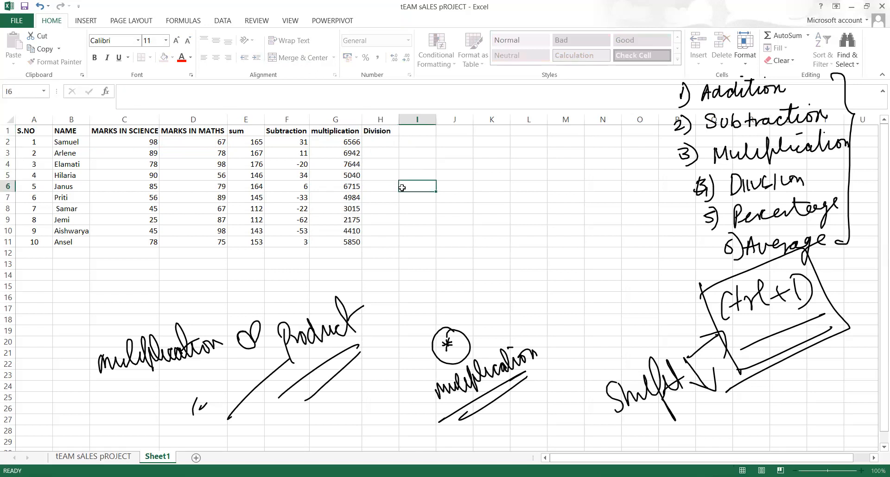
click(379, 142)
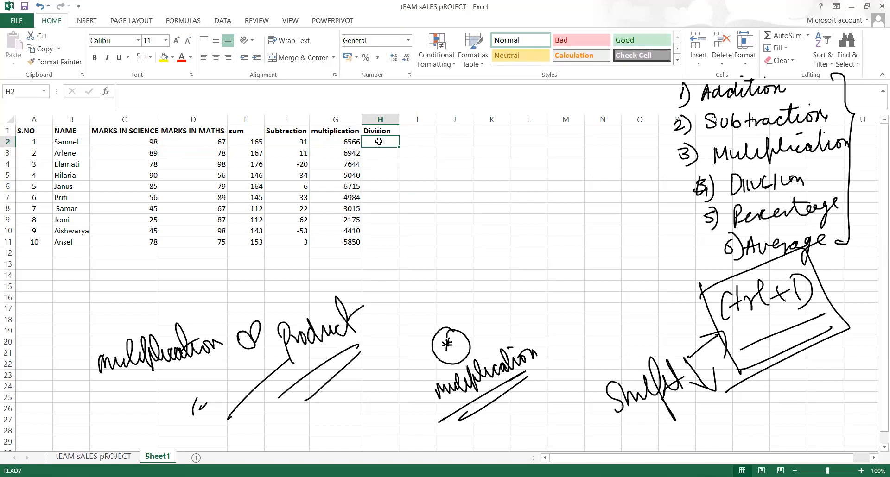
click(351, 142)
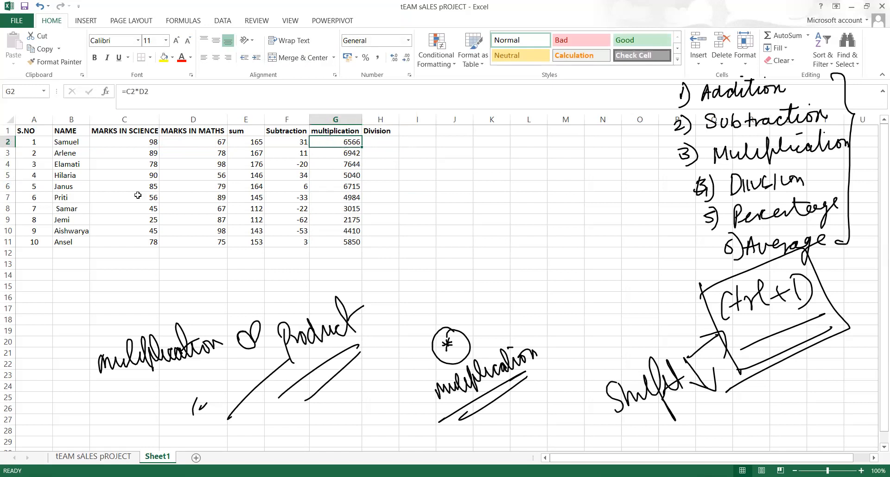
click(111, 253)
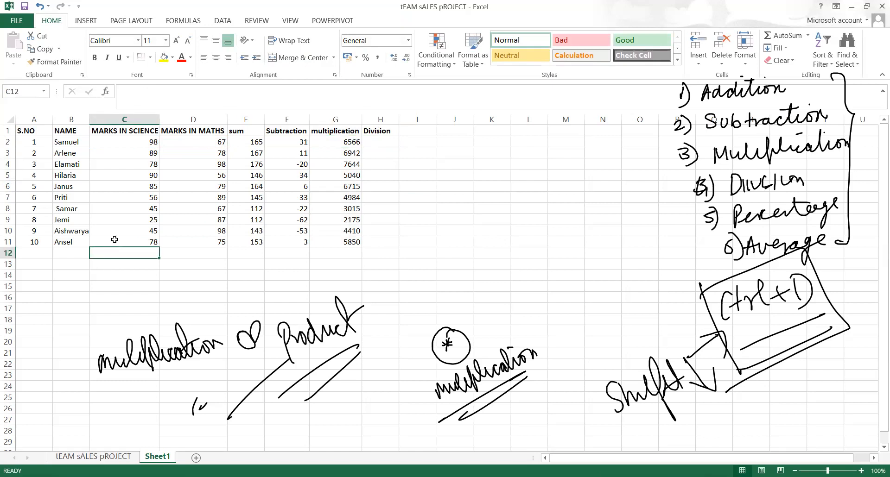
Ink a shortcut reminder, then AutoSum science marks C2:C11 into C12, giving 689
drag(130, 145, 118, 238)
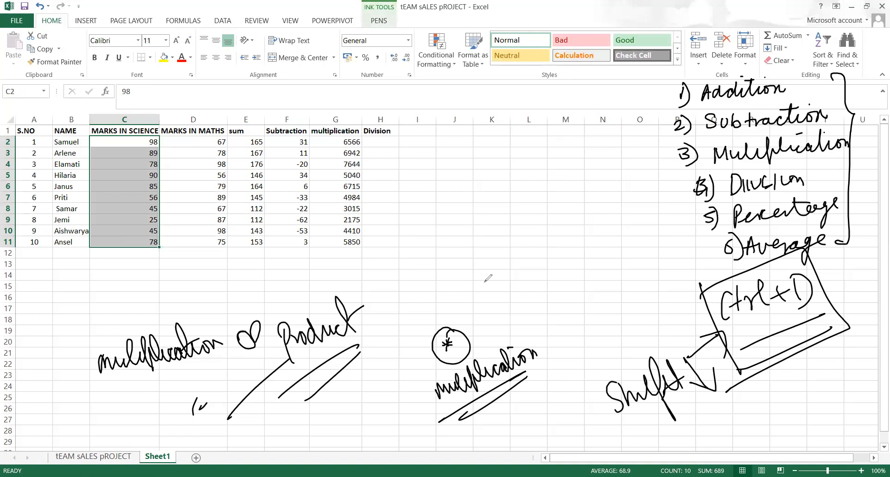
mouse_move(503, 255)
mouse_down()
mouse_move(500, 279)
mouse_move(508, 276)
mouse_up()
mouse_move(501, 273)
mouse_down()
mouse_move(523, 276)
mouse_move(530, 260)
mouse_move(595, 248)
mouse_up()
drag(563, 265, 588, 254)
mouse_move(535, 268)
mouse_down()
mouse_move(552, 256)
mouse_move(545, 283)
mouse_up()
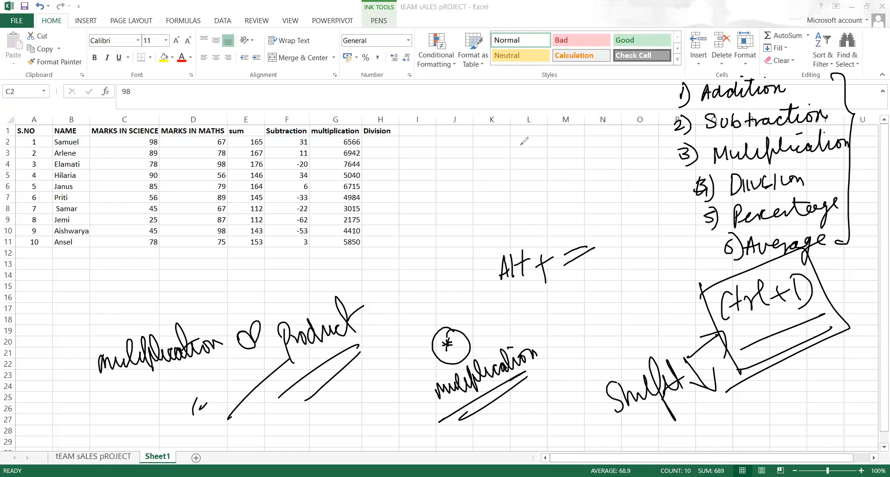
key(ctrl+shift+Down)
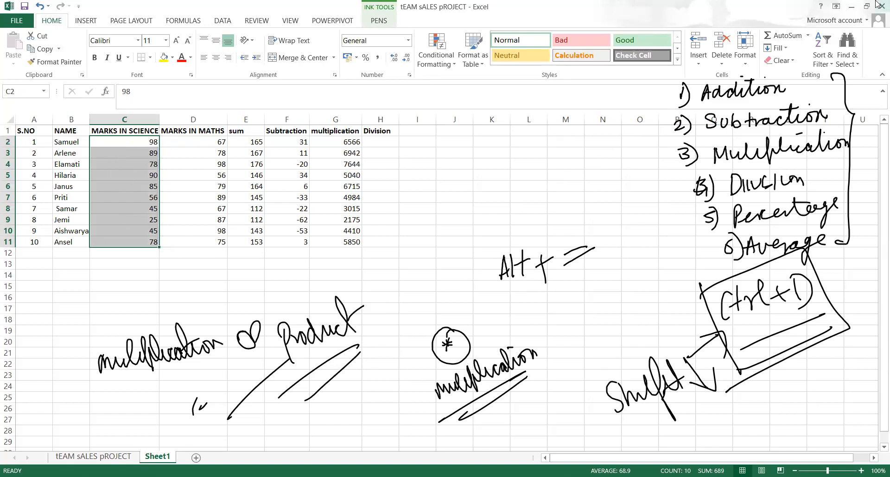
key(alt+equal)
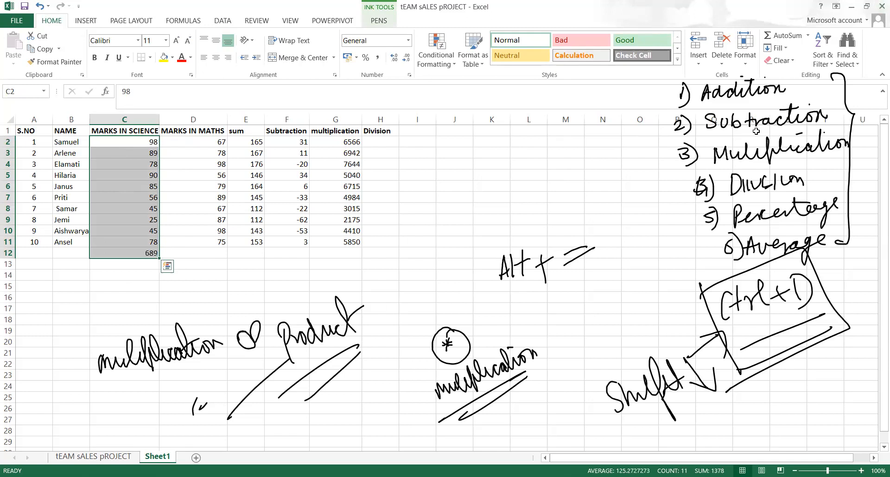
Select maths marks D2:D11 and AutoSum them into D12, giving 794
click(216, 120)
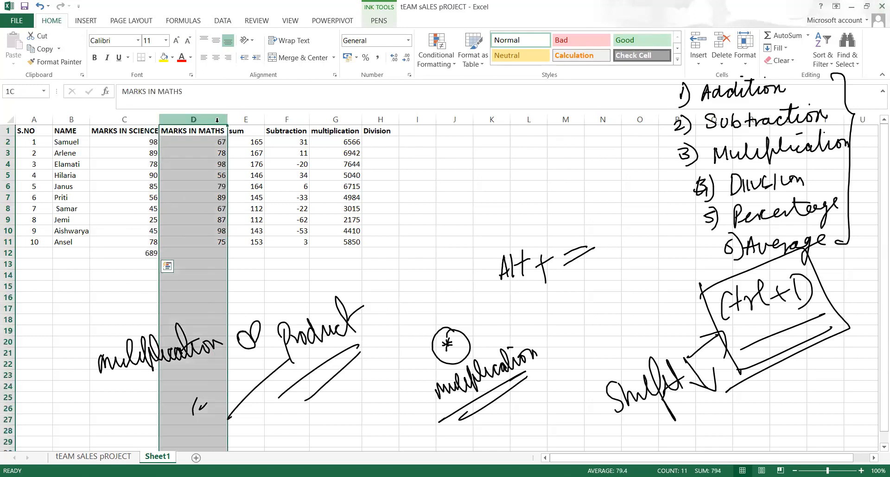
click(185, 232)
click(203, 147)
key(Up)
key(shift+Down)
key(shift+Down)
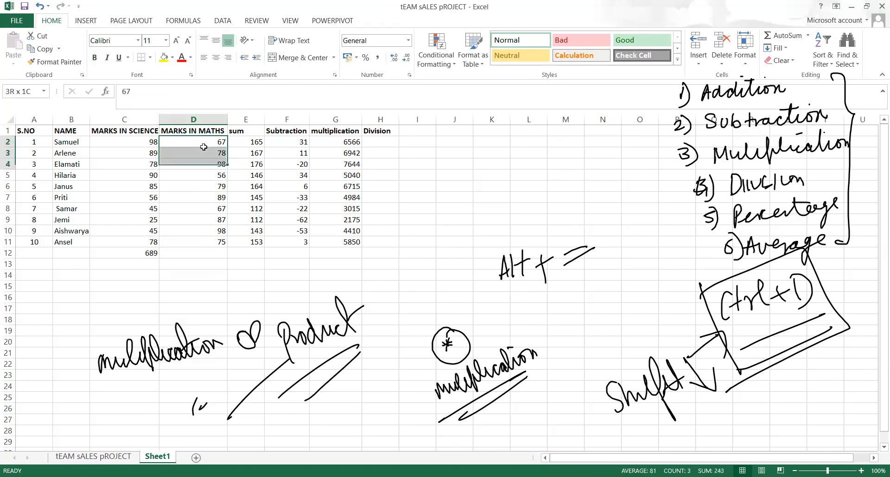
key(shift+Down)
key(shift+Down)
key(shift+Down)
key(shift+Down)
key(shift+Down)
key(shift+Down)
key(shift+Down)
key(shift+Down)
key(shift+Down)
key(shift+Down)
key(shift+Up)
key(shift+Up)
key(shift+Up)
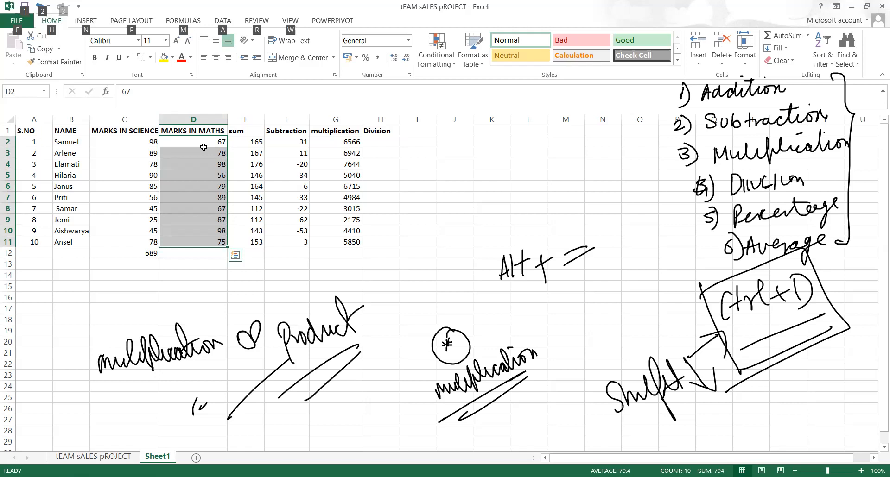
key(alt+equal)
Make the totals in C12:D12 bold
click(153, 254)
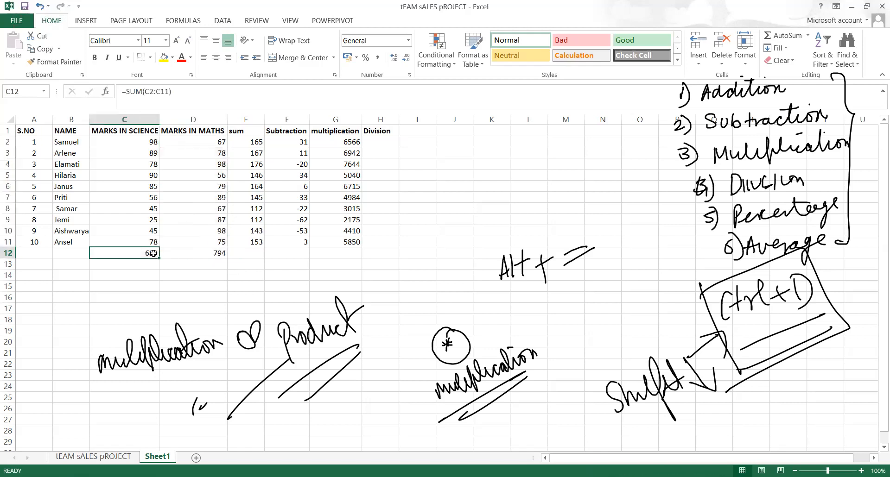
key(shift+Right)
key(ctrl+b)
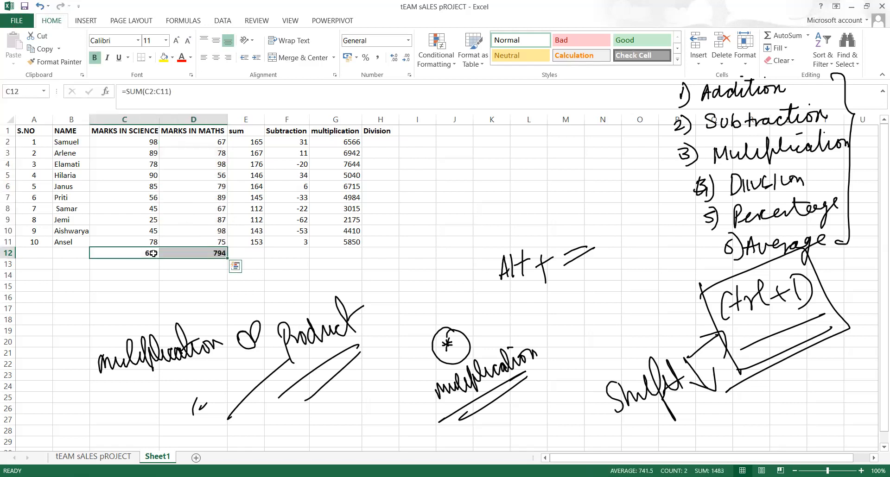
click(408, 308)
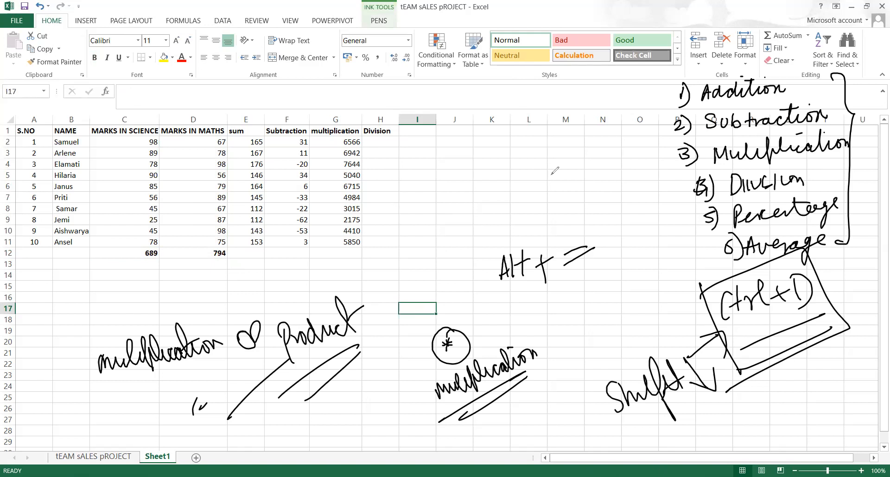
Handwrite an underlined 'Total Sc' note beside the table
click(546, 149)
mouse_move(533, 154)
mouse_down()
mouse_move(548, 169)
mouse_move(619, 131)
mouse_move(623, 143)
mouse_move(633, 117)
mouse_move(622, 139)
mouse_up()
drag(649, 131, 647, 139)
drag(517, 213, 685, 143)
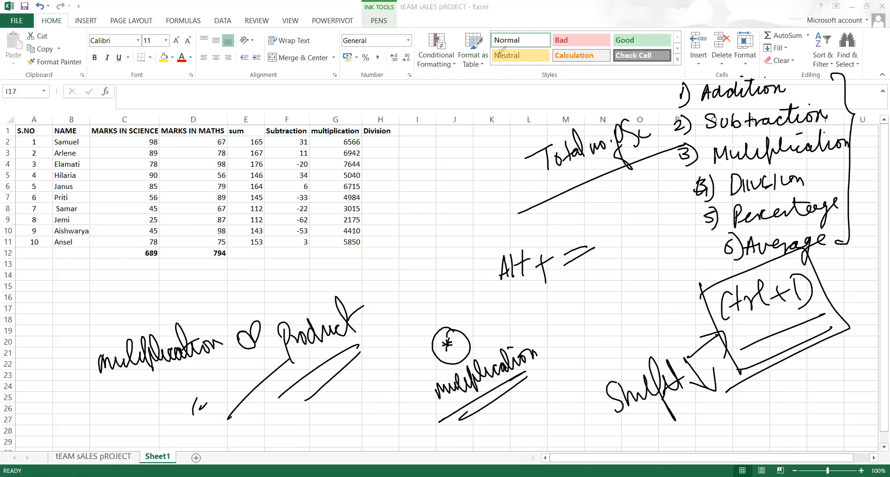
Erase the old total-count, shortcut, multiplication, Shift and Product ink notes
drag(571, 161, 590, 153)
mouse_move(492, 287)
mouse_down()
mouse_move(464, 366)
mouse_move(598, 248)
mouse_up()
mouse_move(723, 350)
mouse_down()
mouse_move(649, 390)
mouse_move(332, 334)
mouse_move(152, 355)
mouse_move(285, 343)
mouse_move(259, 390)
mouse_move(334, 375)
mouse_move(354, 313)
mouse_move(190, 344)
mouse_up()
drag(525, 152, 536, 145)
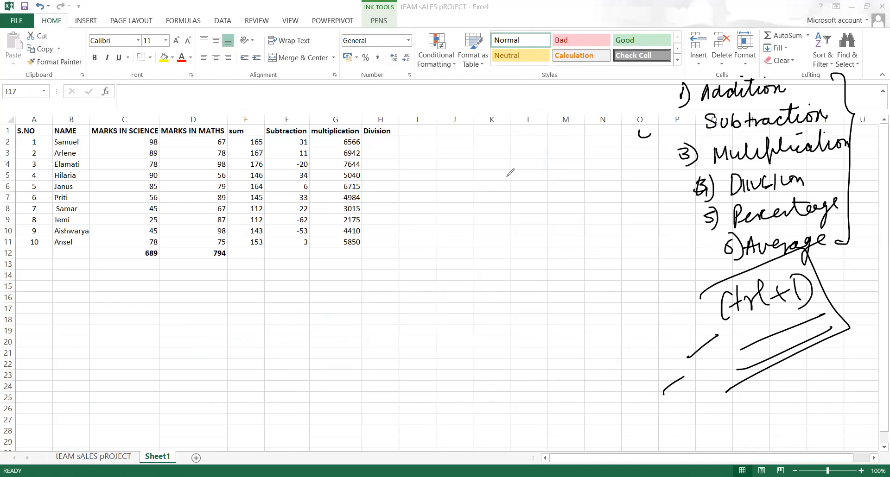
Handwrite 'Total No. Sci' near columns K–L
mouse_move(511, 153)
mouse_down()
mouse_move(513, 176)
mouse_move(522, 153)
mouse_up()
drag(520, 162, 529, 174)
mouse_move(523, 160)
mouse_down()
mouse_move(537, 157)
mouse_move(541, 171)
mouse_up()
mouse_move(551, 139)
mouse_down()
mouse_move(557, 168)
mouse_move(580, 150)
mouse_move(599, 170)
mouse_move(616, 166)
mouse_up()
drag(624, 148, 624, 168)
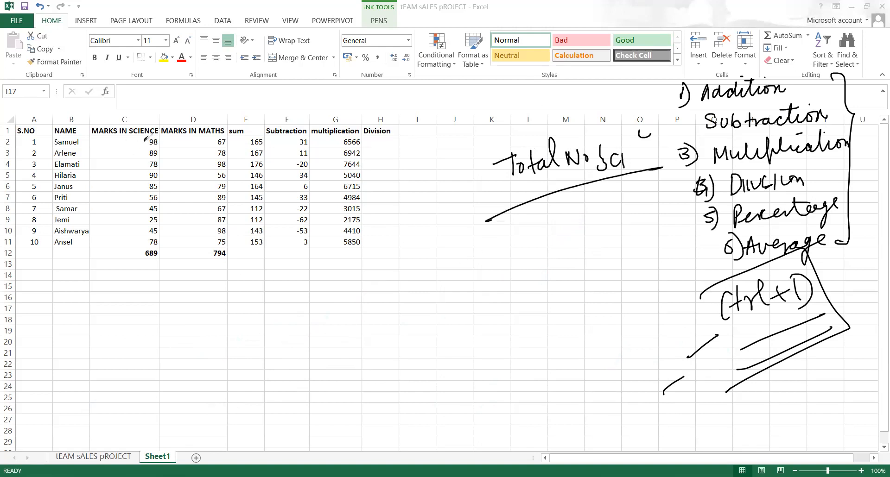
Circle the science mark 98 in C2 and write an underlined 'S.MS' note
mouse_move(162, 141)
mouse_down()
mouse_move(146, 148)
mouse_move(151, 136)
mouse_up()
mouse_move(572, 199)
mouse_down()
mouse_move(563, 224)
mouse_move(603, 211)
mouse_up()
drag(545, 240, 635, 208)
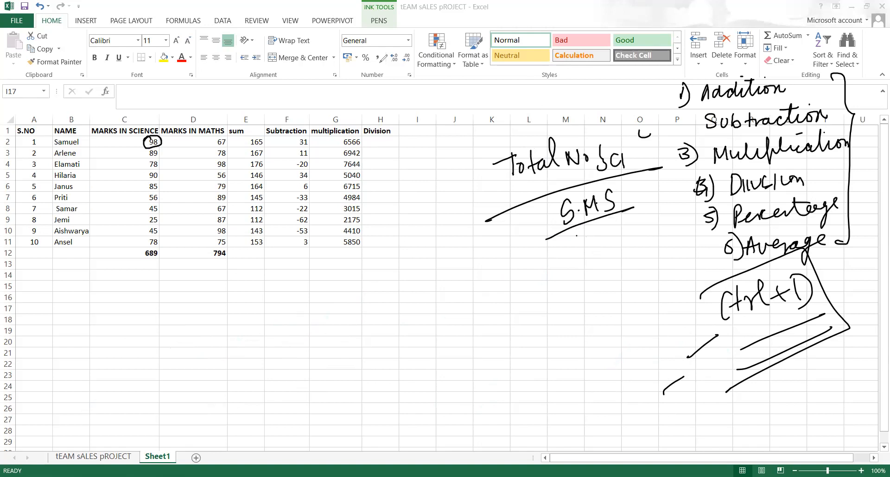
Enter =C12/C2 in H2 (7.030612) and fill it down to H11
click(369, 145)
text(=)
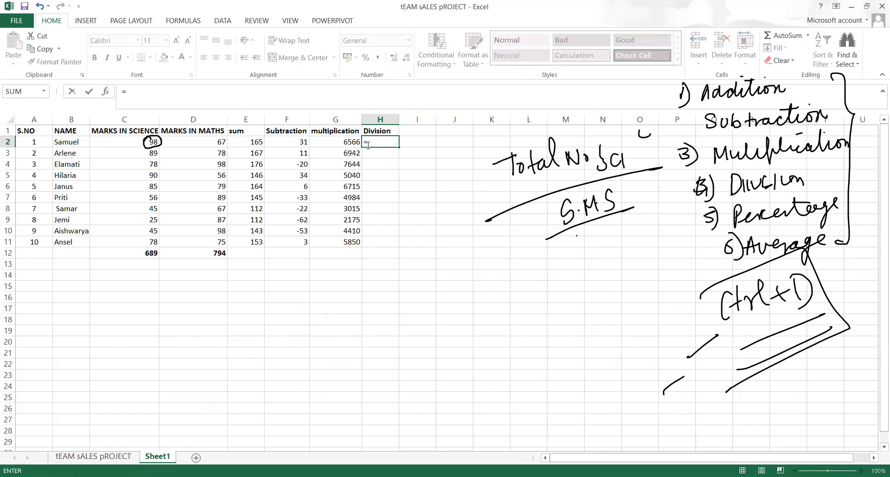
click(149, 250)
text(/)
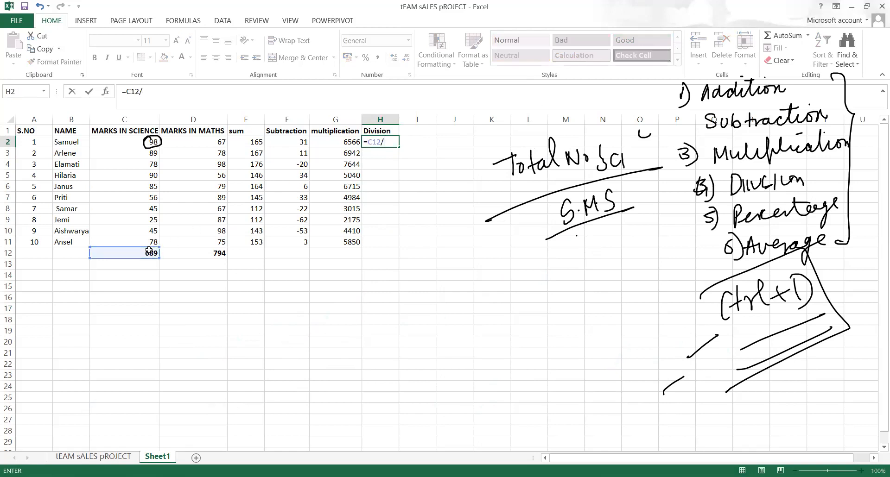
click(128, 139)
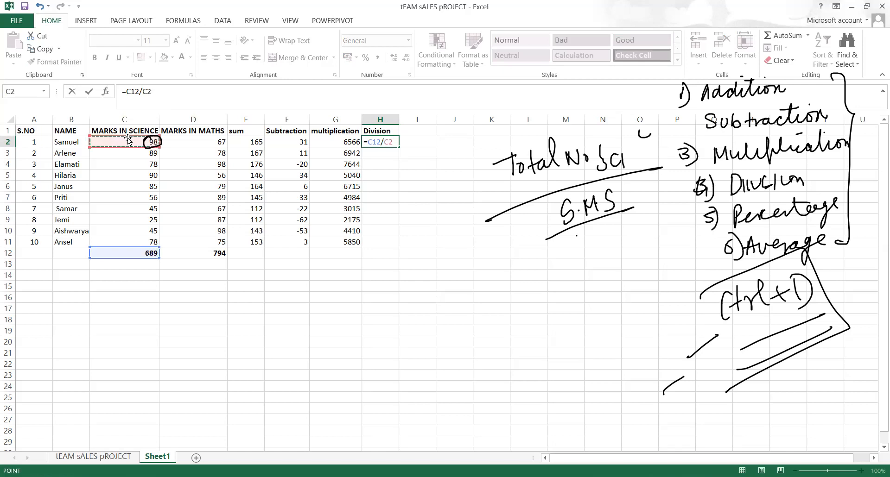
key(Return)
key(Up)
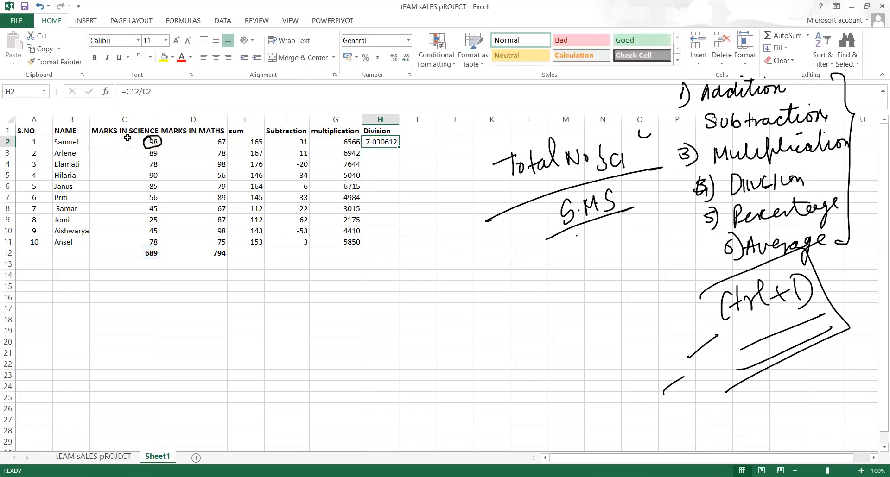
key(shift+Down)
key(shift+Down)
key(shift+Down)
key(shift+Down)
key(shift+Down)
key(shift+Down)
key(shift+Down)
key(shift+Down)
key(shift+Down)
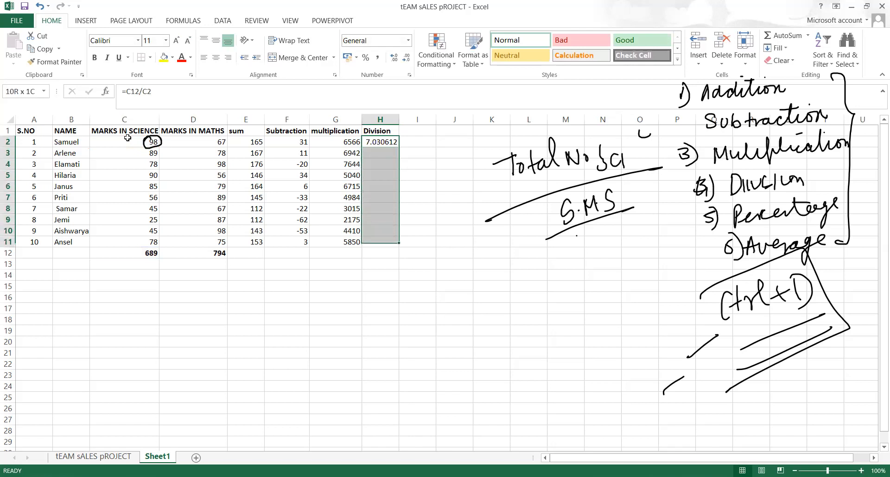
key(ctrl+d)
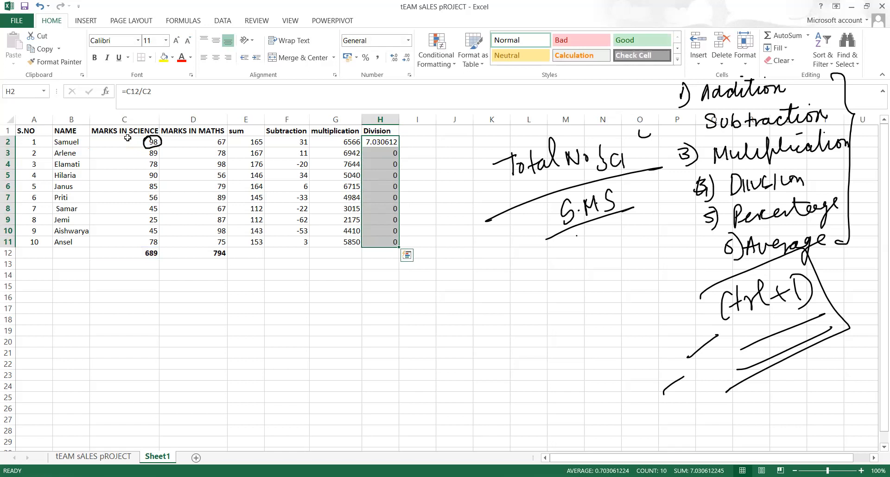
click(386, 204)
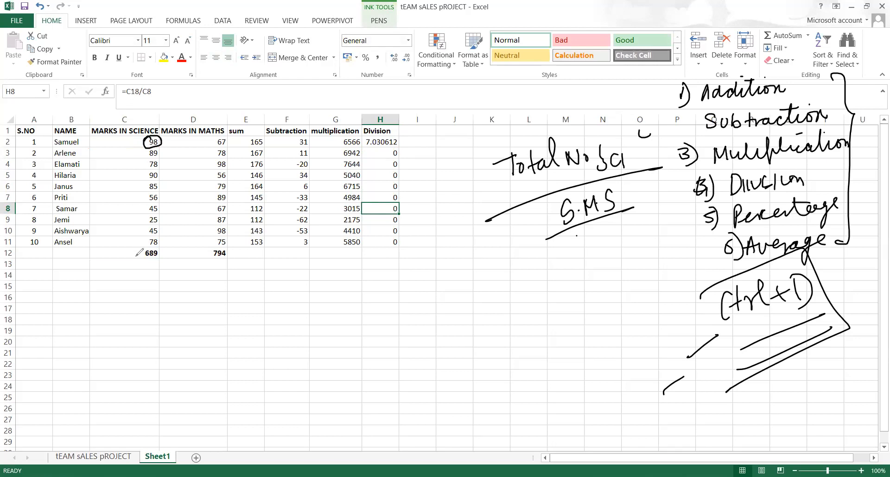
Circle the 689 total and handwrite a circled '689 = C$12$' below the table
drag(139, 251, 137, 249)
mouse_move(188, 352)
mouse_down()
mouse_move(202, 332)
mouse_move(186, 353)
mouse_up()
mouse_move(210, 332)
mouse_down()
mouse_move(212, 347)
mouse_move(212, 336)
mouse_move(225, 348)
mouse_move(255, 342)
mouse_up()
mouse_move(250, 355)
mouse_down()
mouse_move(278, 338)
mouse_move(276, 352)
mouse_up()
mouse_move(279, 327)
mouse_down()
mouse_move(281, 356)
mouse_move(330, 339)
mouse_move(351, 310)
mouse_move(338, 335)
mouse_up()
drag(333, 306, 347, 343)
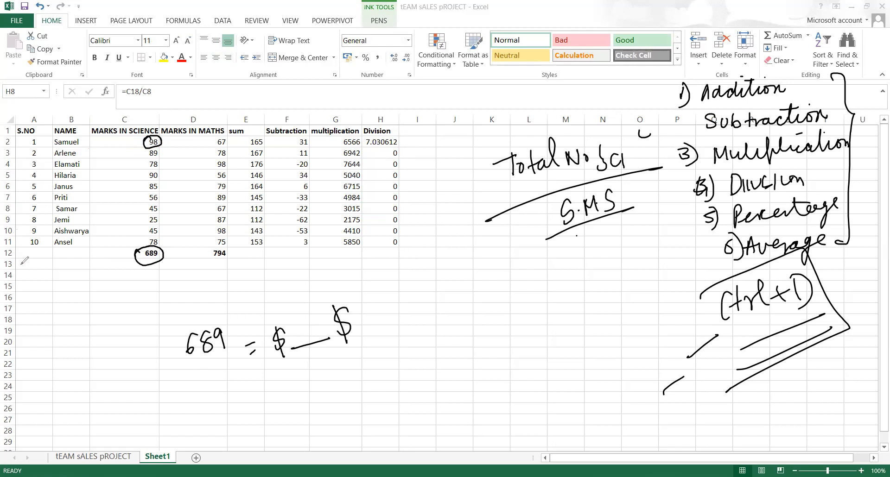
drag(269, 335, 267, 351)
mouse_move(299, 324)
mouse_down()
mouse_move(301, 336)
mouse_move(318, 333)
mouse_up()
mouse_move(242, 331)
mouse_down()
mouse_move(294, 377)
mouse_move(262, 324)
mouse_up()
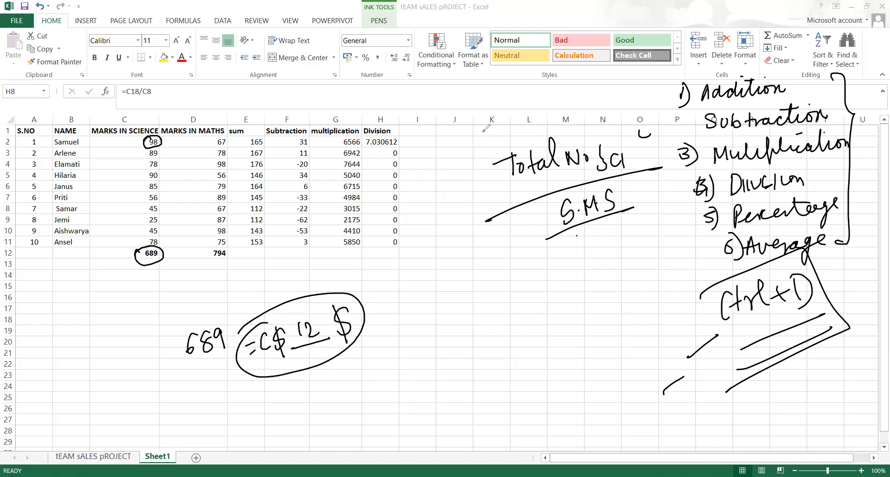
Tick and bracket the science marks in rows 2–9 in ink
click(382, 142)
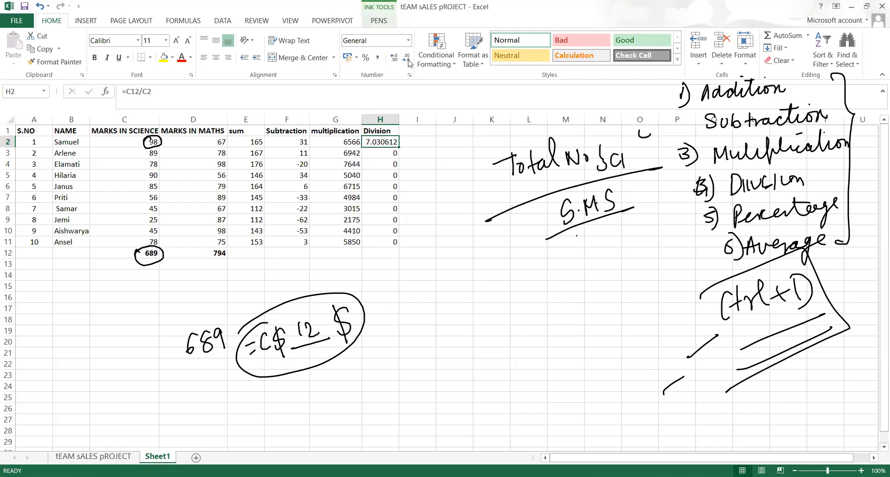
click(288, 10)
mouse_move(174, 131)
mouse_down()
mouse_move(156, 154)
mouse_move(155, 194)
mouse_up()
mouse_move(165, 149)
mouse_down()
mouse_move(173, 149)
mouse_move(170, 225)
mouse_up()
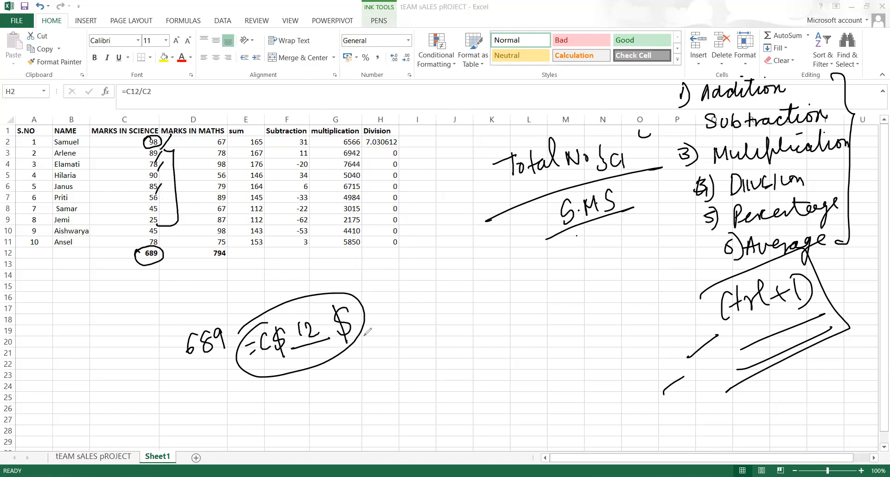
Write an underlined 'Permanent' beside the circled formula
mouse_move(378, 317)
mouse_down()
mouse_move(384, 328)
mouse_move(470, 309)
mouse_up()
drag(464, 299, 476, 287)
mouse_move(408, 356)
mouse_down()
mouse_move(452, 328)
mouse_move(474, 326)
mouse_up()
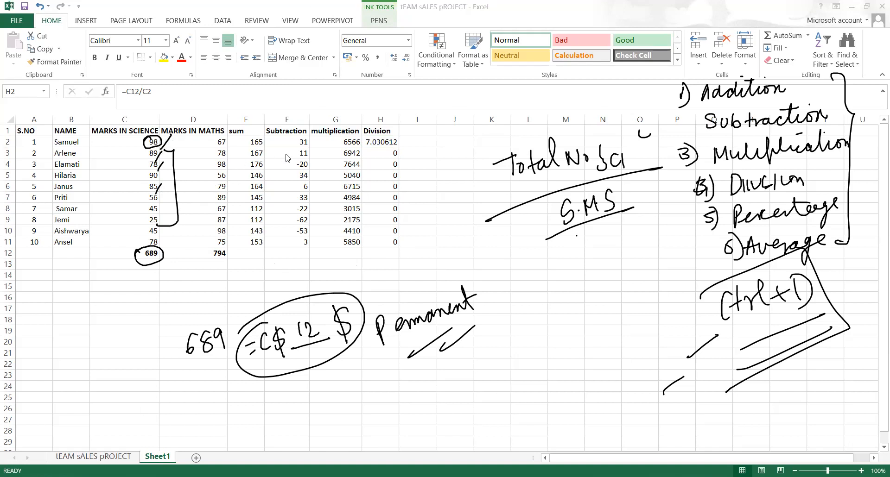
Change the H2 formula to =$C$12/C2 using F4, circling $C$12 in ink
click(383, 144)
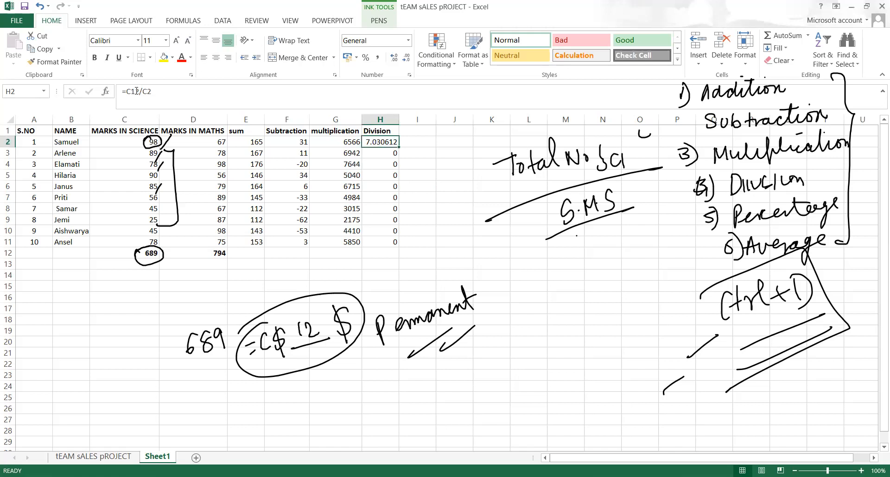
click(139, 91)
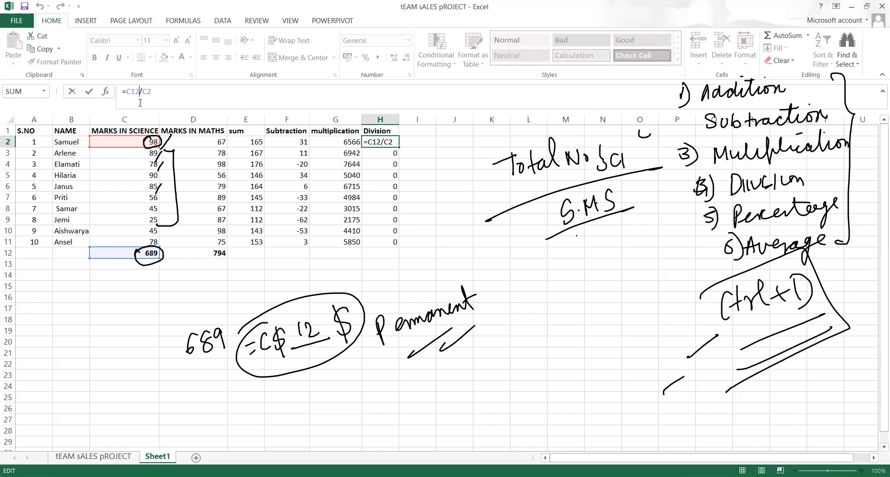
key(BackSpace)
key(BackSpace)
key(BackSpace)
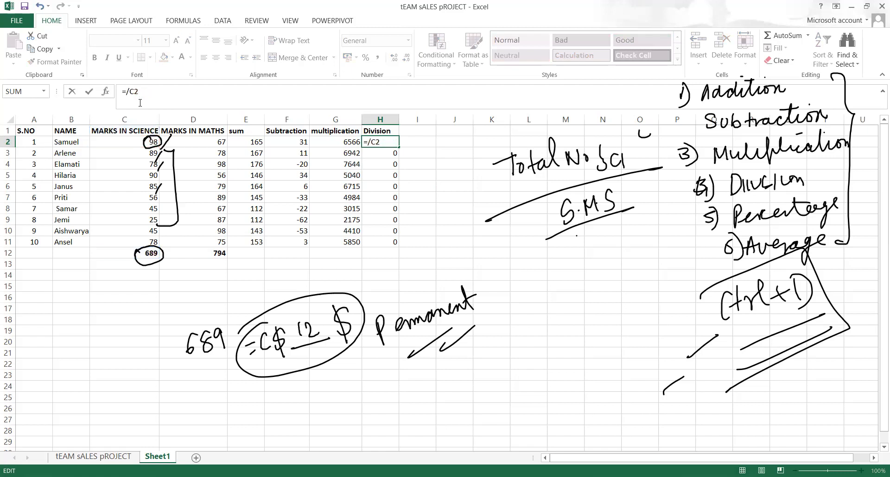
click(125, 256)
key(F4)
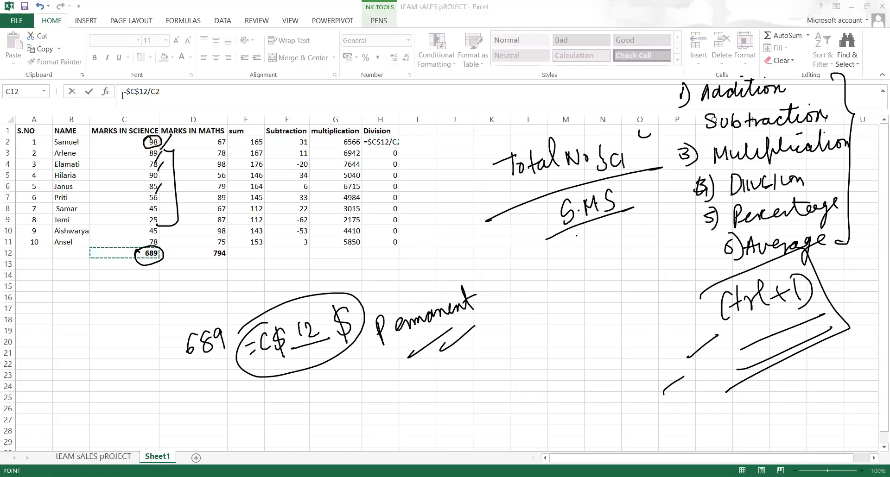
mouse_move(141, 82)
mouse_down()
mouse_move(123, 91)
mouse_move(139, 104)
mouse_move(137, 91)
mouse_up()
key(Return)
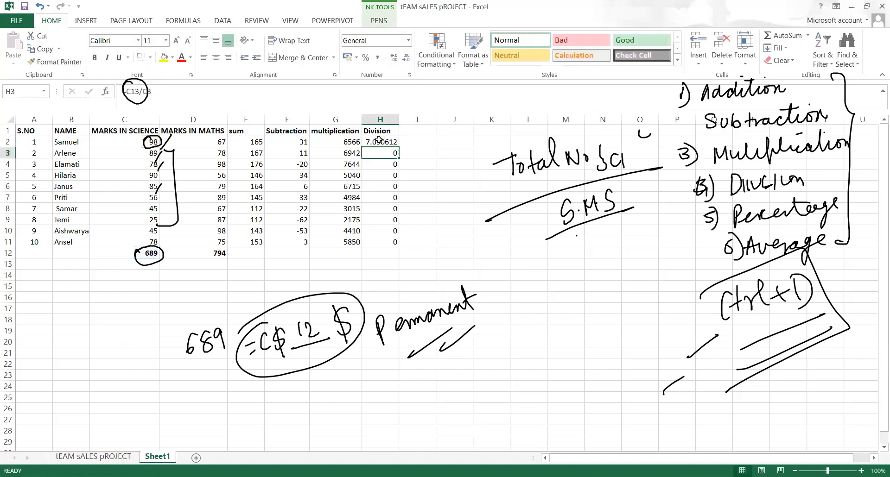
Refill the corrected formula down H2:H11
click(379, 140)
key(shift+Down)
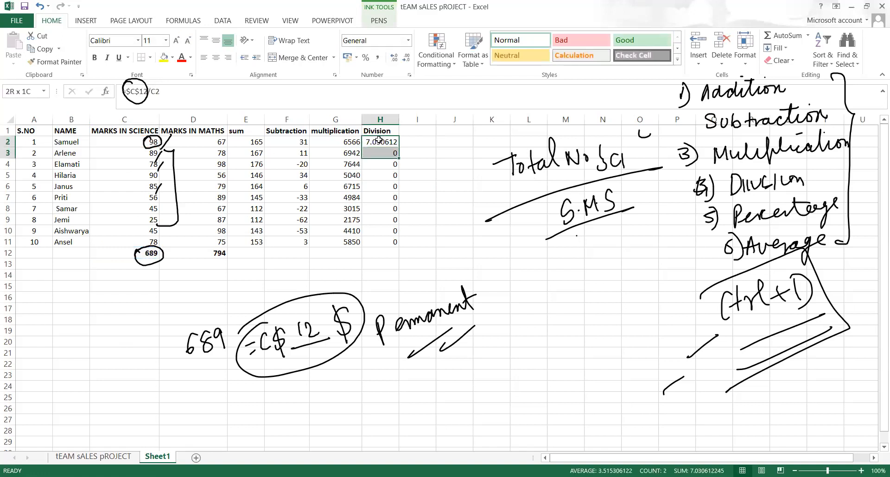
key(shift+Down)
key(shift+Down)
key(shift+Down)
key(shift+Down)
key(shift+Down)
key(shift+Down)
key(shift+Down)
key(shift+Down)
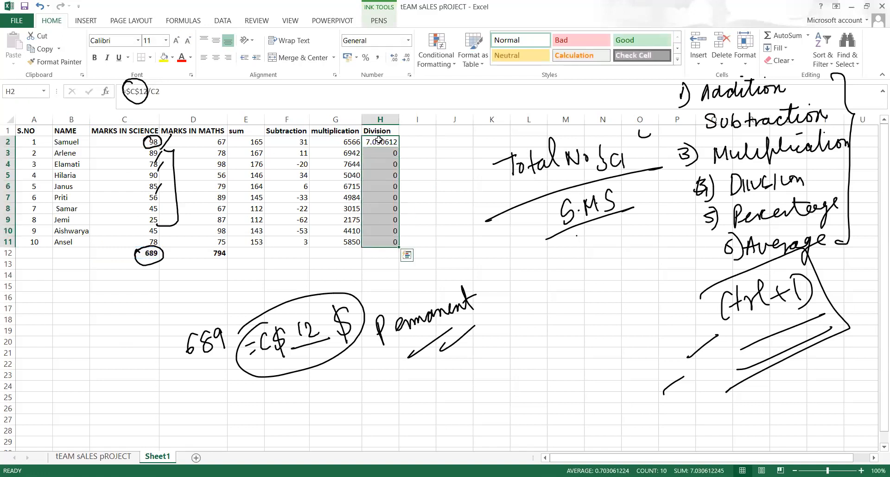
key(ctrl+d)
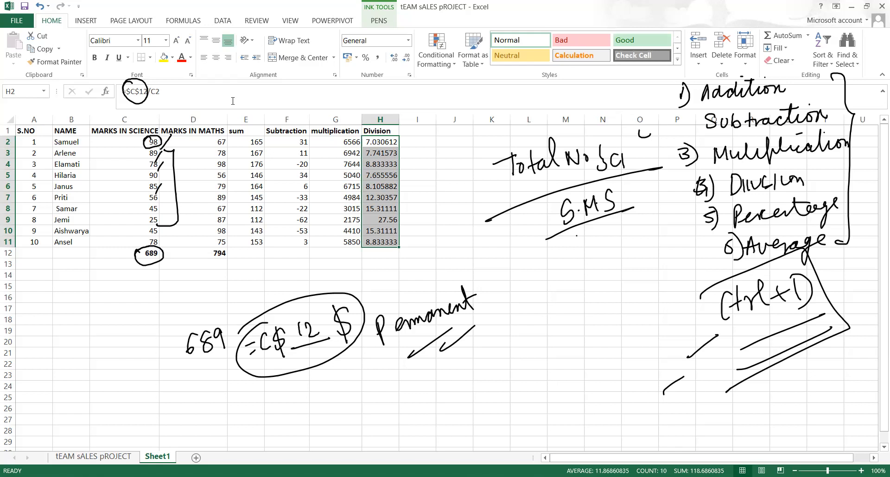
Ink extra marks: 98 with an arrow, arrows from 689, and dollar signs striking 689
drag(531, 305, 506, 351)
mouse_move(537, 327)
mouse_down()
mouse_move(570, 345)
mouse_move(543, 326)
mouse_up()
mouse_move(504, 272)
mouse_down()
mouse_move(498, 292)
mouse_move(526, 255)
mouse_move(505, 255)
mouse_up()
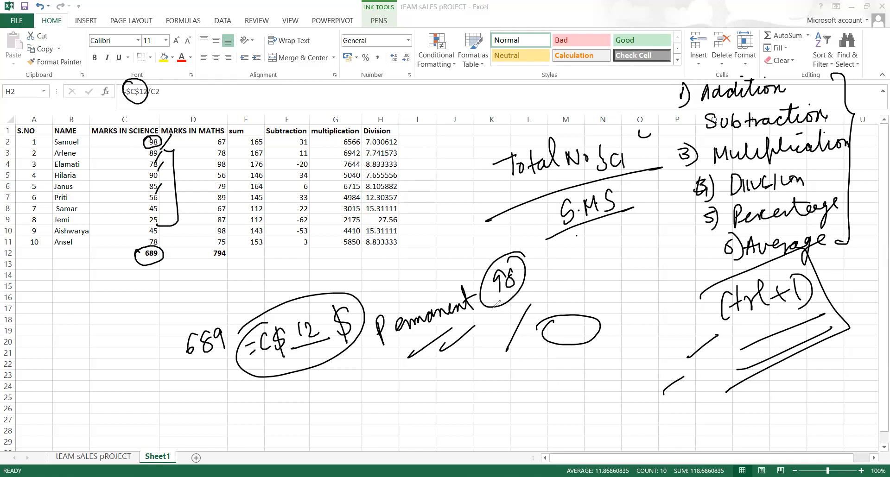
mouse_move(499, 307)
mouse_down()
mouse_move(506, 320)
mouse_move(492, 349)
mouse_up()
drag(142, 265, 114, 301)
drag(120, 281, 126, 296)
mouse_move(145, 269)
mouse_down()
mouse_move(144, 302)
mouse_move(153, 289)
mouse_up()
mouse_move(108, 326)
mouse_down()
mouse_move(110, 353)
mouse_move(134, 341)
mouse_up()
drag(162, 303, 163, 336)
drag(185, 290, 178, 313)
mouse_move(178, 285)
mouse_down()
mouse_move(191, 326)
mouse_move(149, 370)
mouse_up()
drag(192, 324, 177, 364)
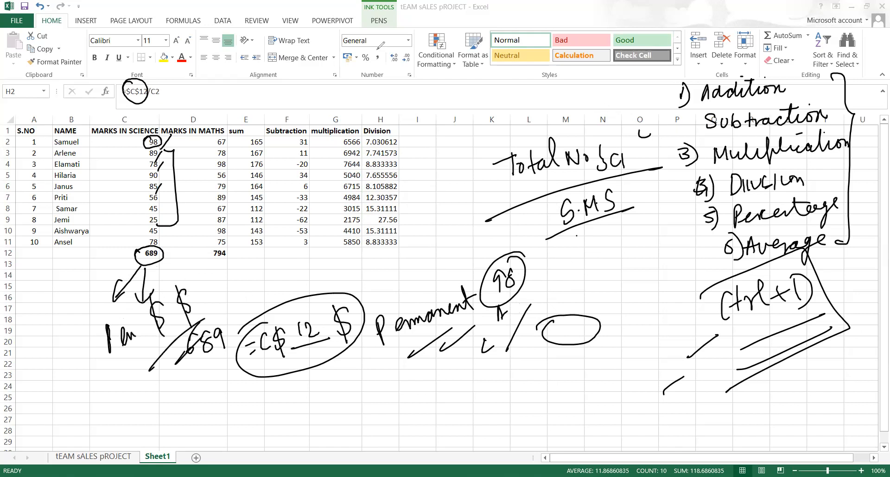
Select empty cell I1 and handwrite a cent note below Permanent
key(Escape)
click(413, 127)
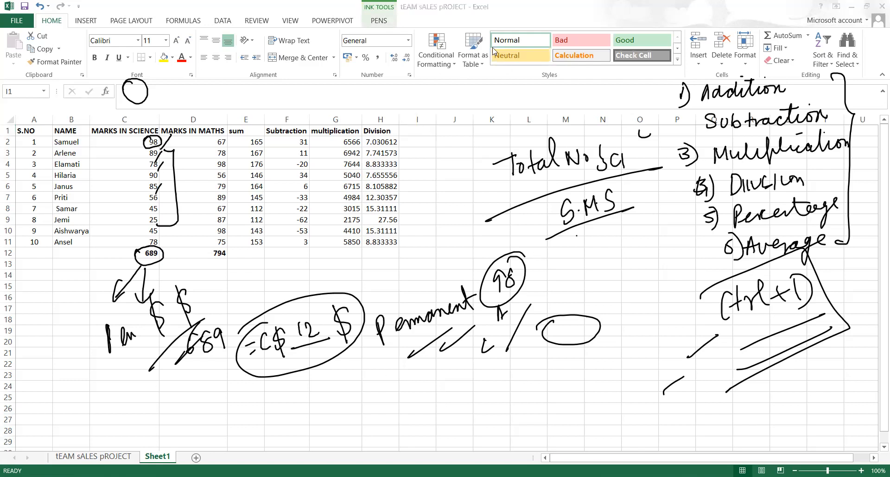
drag(377, 375, 372, 399)
drag(392, 386, 401, 377)
drag(391, 395, 426, 392)
drag(419, 381, 444, 383)
drag(443, 389, 443, 390)
mouse_move(460, 371)
mouse_down()
mouse_move(456, 386)
mouse_move(480, 370)
mouse_up()
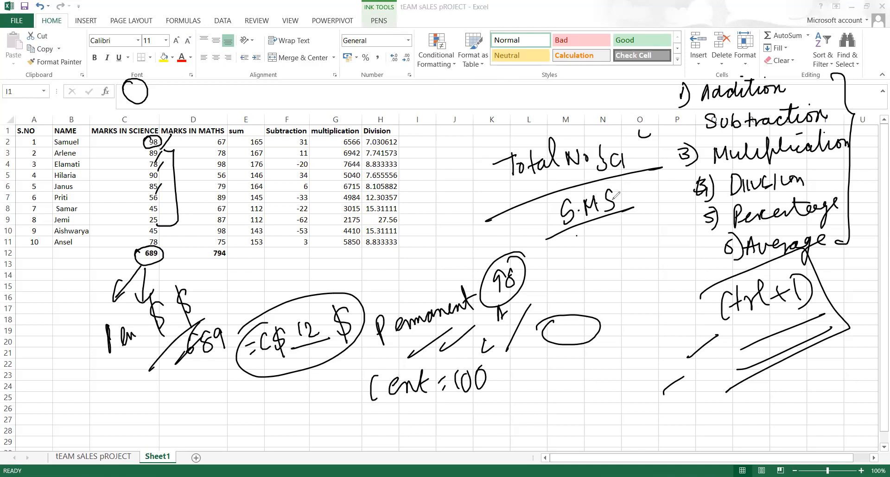
Clear all ink and handwrite 'cent = 100' near column L
key(e)
mouse_move(526, 185)
mouse_down()
mouse_move(547, 172)
mouse_move(562, 184)
mouse_up()
mouse_move(570, 154)
mouse_down()
mouse_move(567, 184)
mouse_move(578, 168)
mouse_up()
drag(587, 171, 593, 169)
drag(587, 177, 594, 175)
mouse_move(605, 155)
mouse_down()
mouse_move(604, 177)
mouse_move(618, 156)
mouse_move(639, 153)
mouse_up()
Handwrite an underlined 'Per cent' and 'PerValue X100' below it
mouse_move(537, 202)
mouse_down()
mouse_move(537, 221)
mouse_move(539, 212)
mouse_up()
mouse_move(546, 214)
mouse_down()
mouse_move(565, 207)
mouse_move(616, 216)
mouse_up()
drag(603, 204, 633, 195)
drag(536, 244, 614, 225)
drag(647, 180, 648, 205)
mouse_move(647, 182)
mouse_down()
mouse_move(653, 194)
mouse_move(724, 160)
mouse_move(747, 173)
mouse_move(802, 172)
mouse_up()
mouse_move(793, 151)
mouse_down()
mouse_move(782, 179)
mouse_move(808, 164)
mouse_up()
mouse_move(824, 147)
mouse_down()
mouse_move(817, 158)
mouse_move(828, 148)
mouse_up()
mouse_move(840, 142)
mouse_down()
mouse_move(834, 158)
mouse_move(841, 141)
mouse_up()
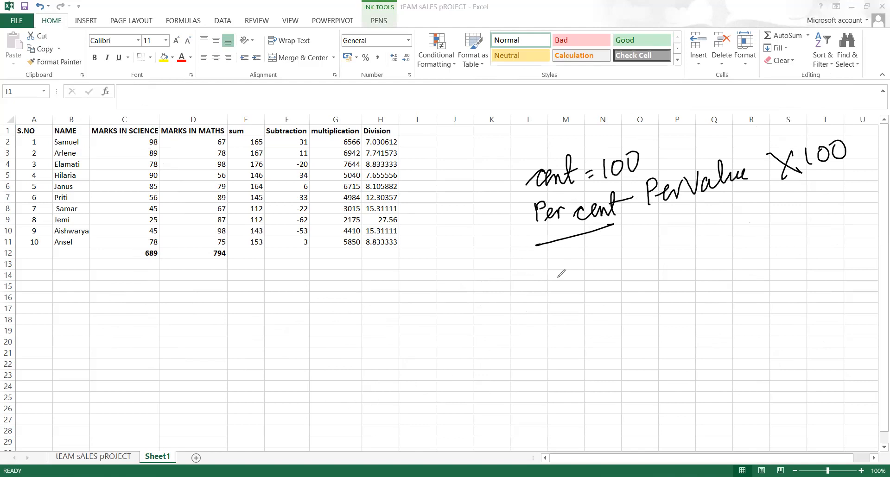
Handwrite a Science example with 98 over 100 as a fraction
mouse_move(555, 280)
mouse_down()
mouse_move(539, 285)
mouse_move(581, 278)
mouse_move(626, 255)
mouse_move(628, 275)
mouse_move(660, 258)
mouse_up()
click(675, 244)
drag(688, 241, 729, 231)
drag(697, 226, 706, 223)
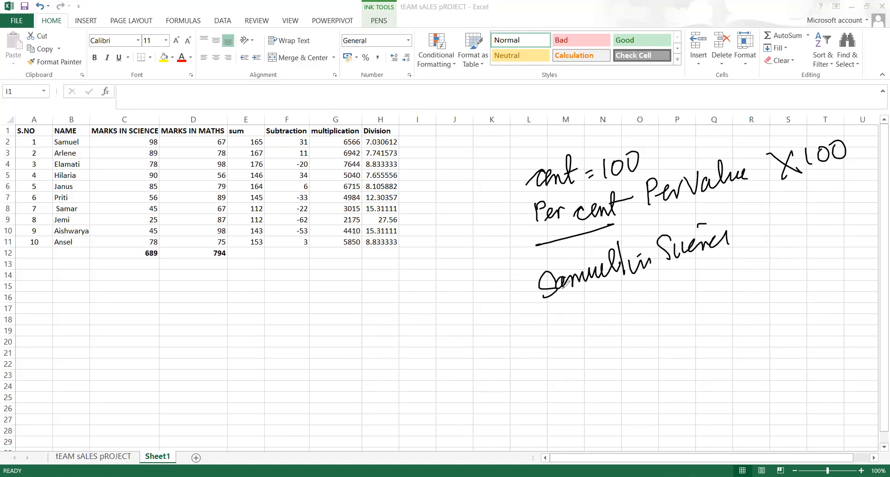
mouse_move(586, 321)
mouse_down()
mouse_move(602, 310)
mouse_move(601, 324)
mouse_move(619, 304)
mouse_up()
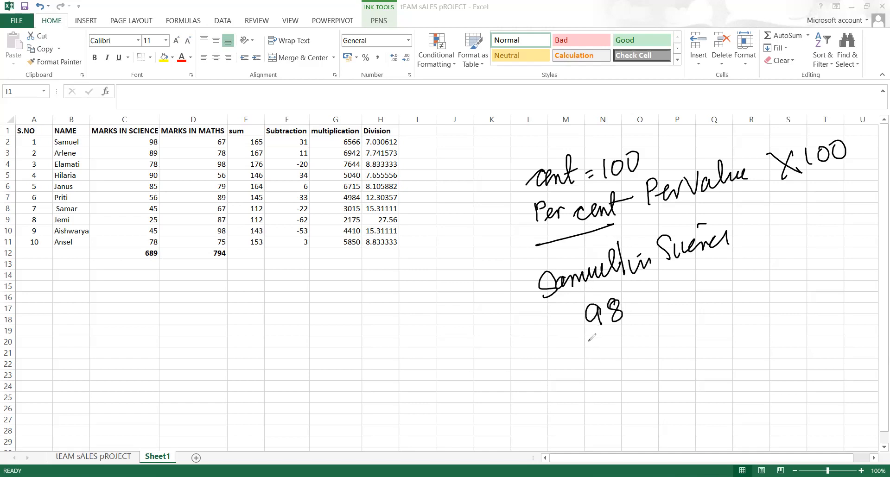
drag(586, 343, 648, 317)
mouse_move(606, 353)
mouse_down()
mouse_move(612, 374)
mouse_move(639, 343)
mouse_up()
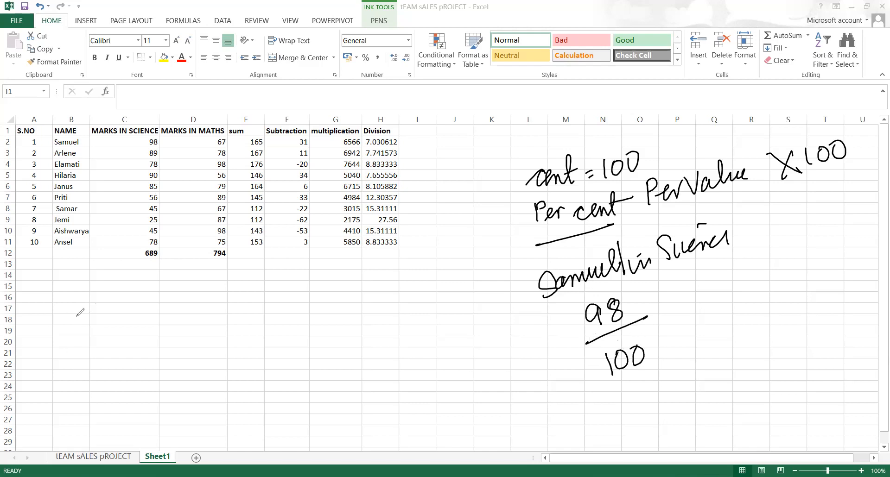
Write 'M·M = 100' in ink below the table
mouse_move(69, 305)
mouse_down()
mouse_move(71, 329)
mouse_move(87, 324)
mouse_move(97, 305)
mouse_move(105, 310)
mouse_up()
drag(105, 296, 121, 309)
drag(130, 300, 133, 299)
drag(131, 304, 141, 305)
drag(153, 282, 164, 277)
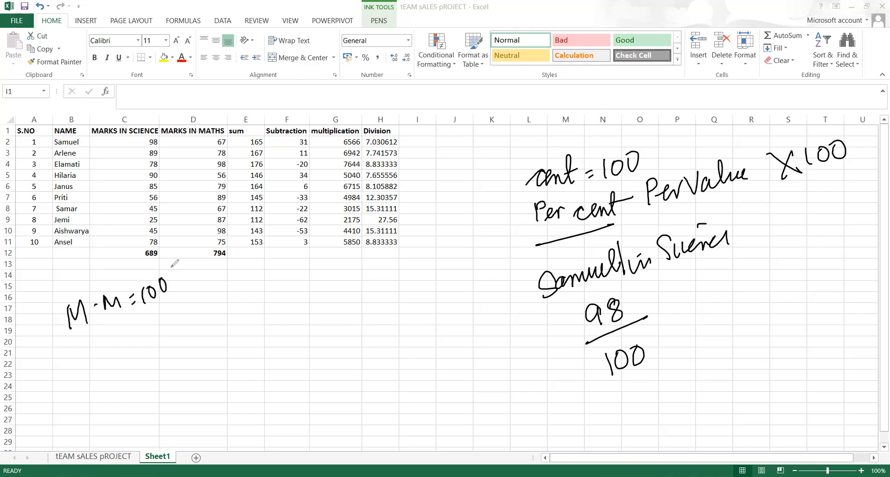
Add × 100, cancel both 100s, and write the result 98%
drag(653, 300, 673, 307)
drag(664, 295, 659, 316)
mouse_move(684, 277)
mouse_down()
mouse_move(681, 300)
mouse_move(705, 274)
mouse_up()
drag(680, 301, 717, 266)
drag(635, 338, 602, 377)
mouse_move(690, 316)
mouse_down()
mouse_move(680, 337)
mouse_move(716, 313)
mouse_up()
drag(714, 319, 714, 322)
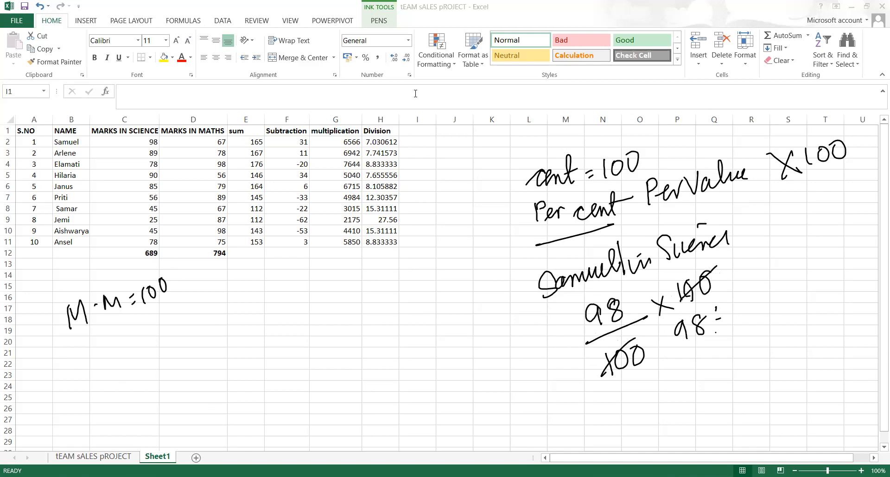
Head column I 'percentage' and enter =C2/100*100 in I2 for the first science mark
click(412, 133)
text(percentagw)
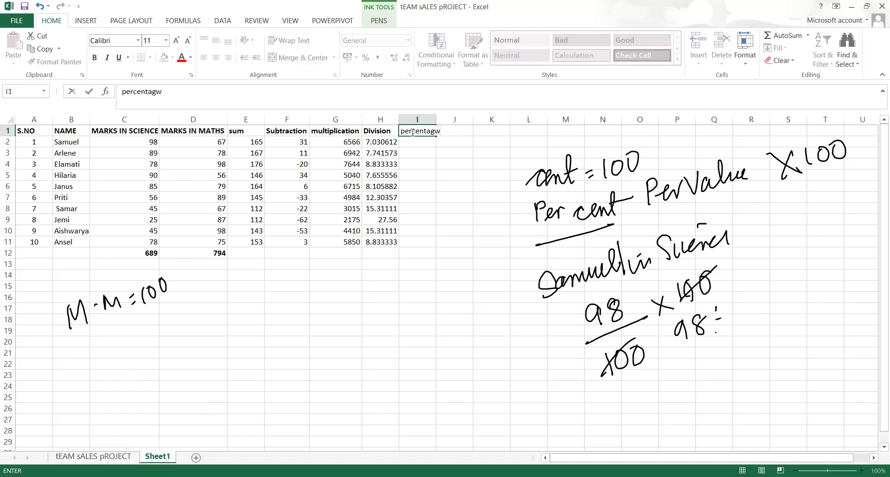
key(BackSpace)
text(entage)
click(424, 145)
text(=)
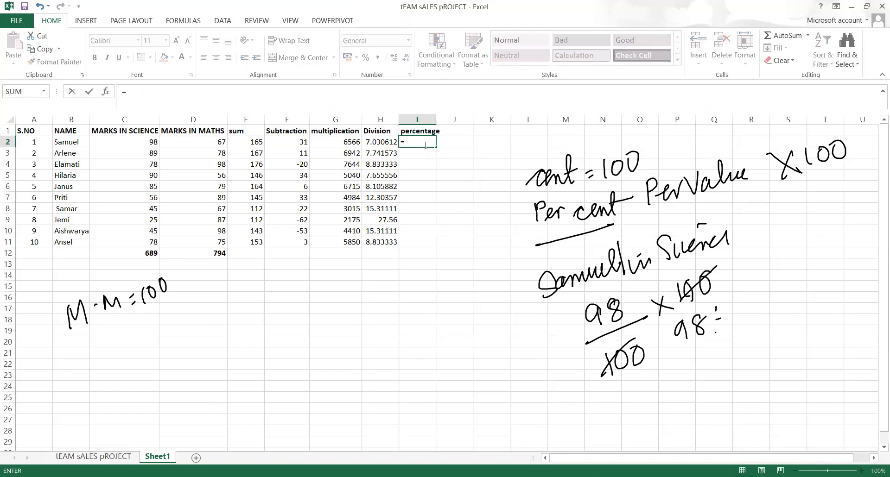
click(139, 142)
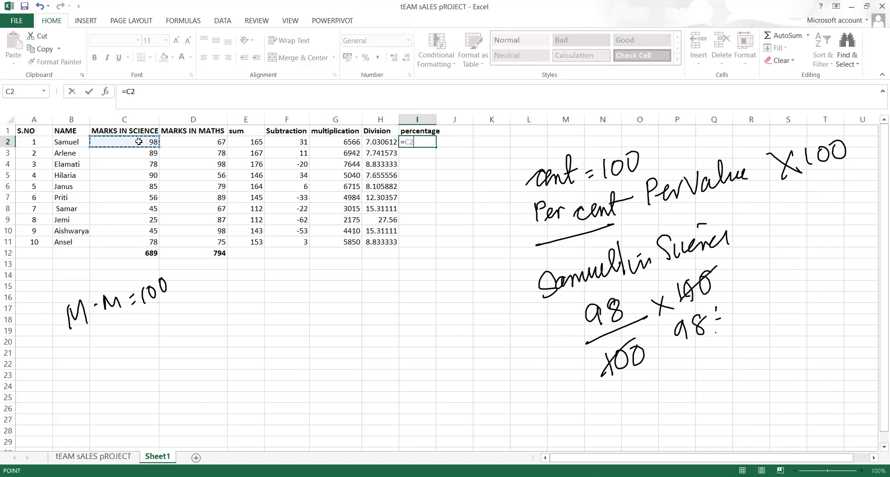
text(/100)
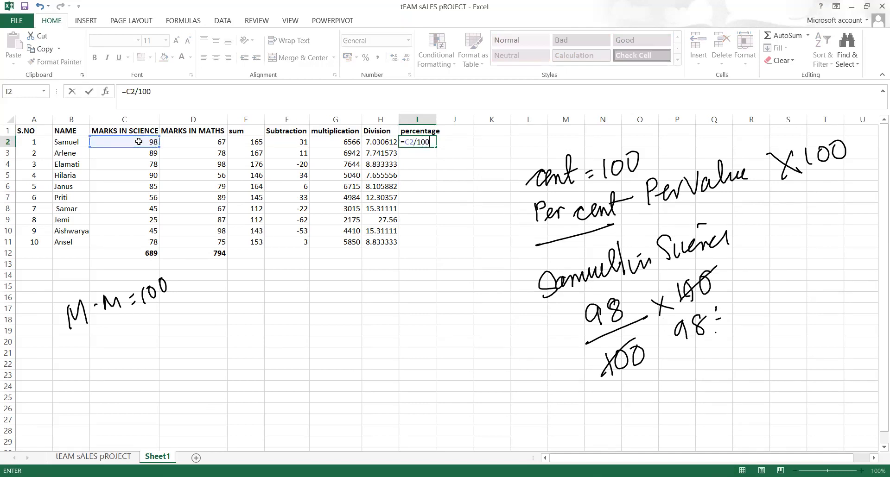
text(*100)
key(Return)
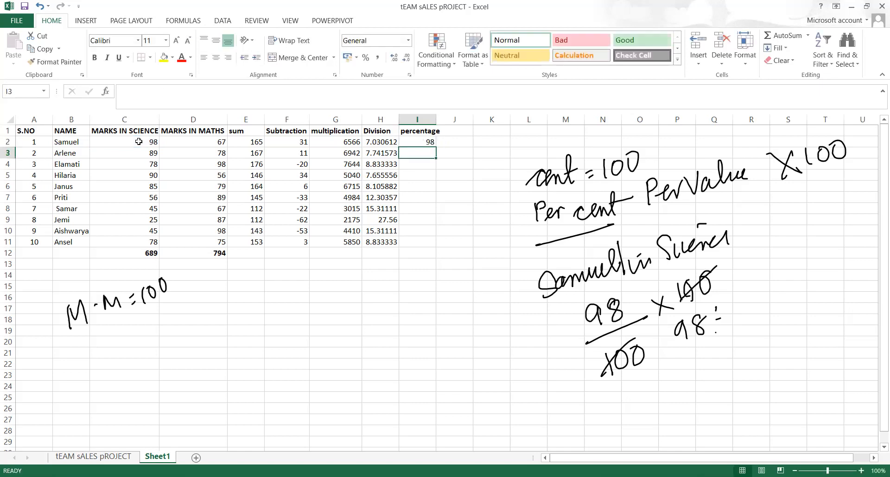
Undo the wrong 9800% formatting and change the I2 formula to =C2/100*100%
key(Up)
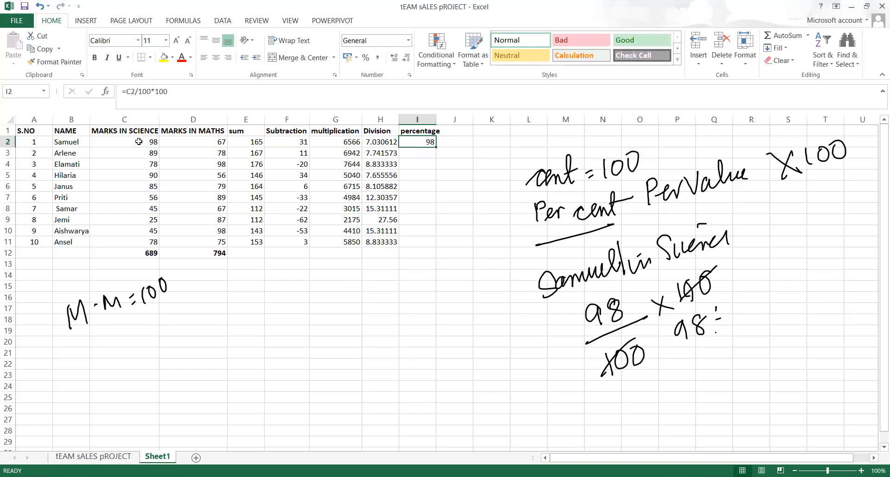
click(366, 58)
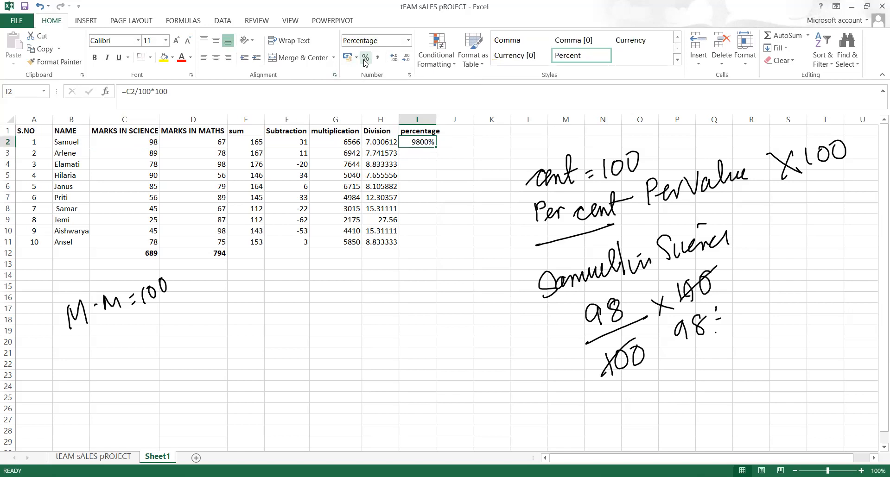
key(ctrl+z)
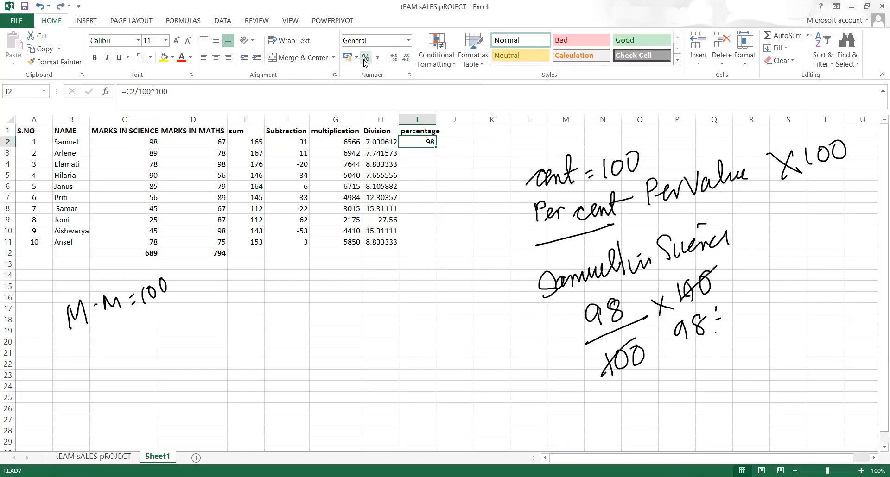
click(212, 96)
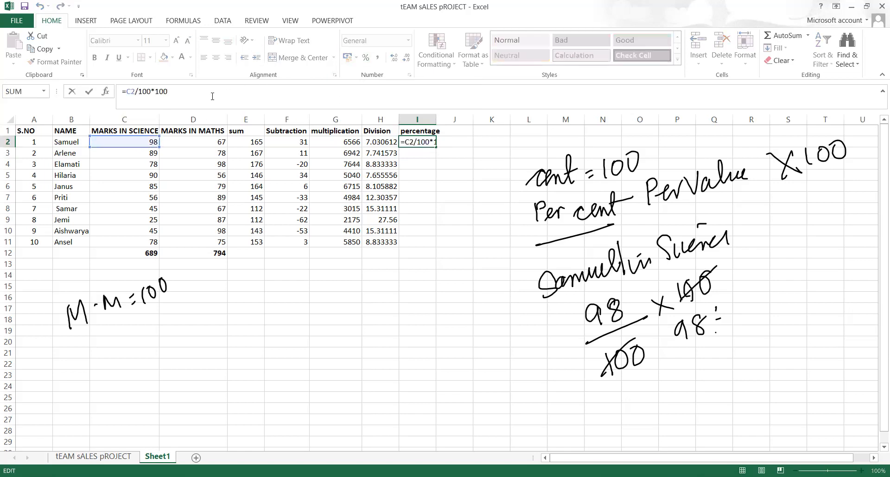
key(Return)
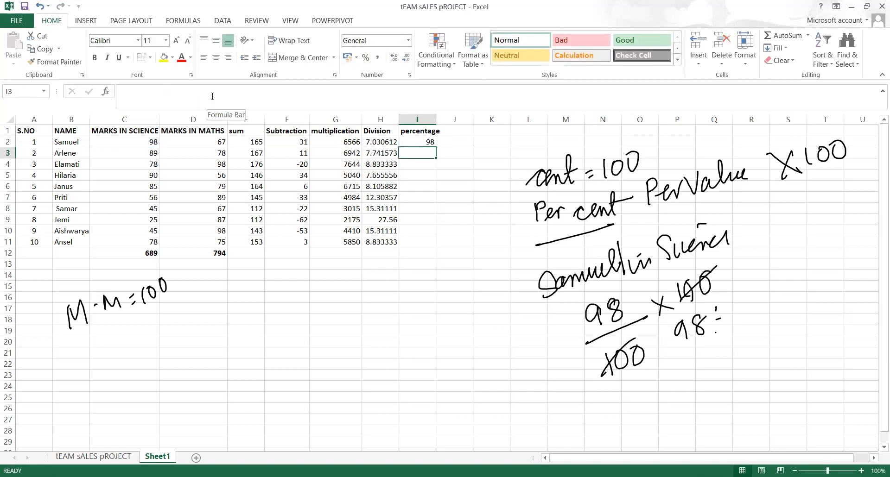
click(415, 142)
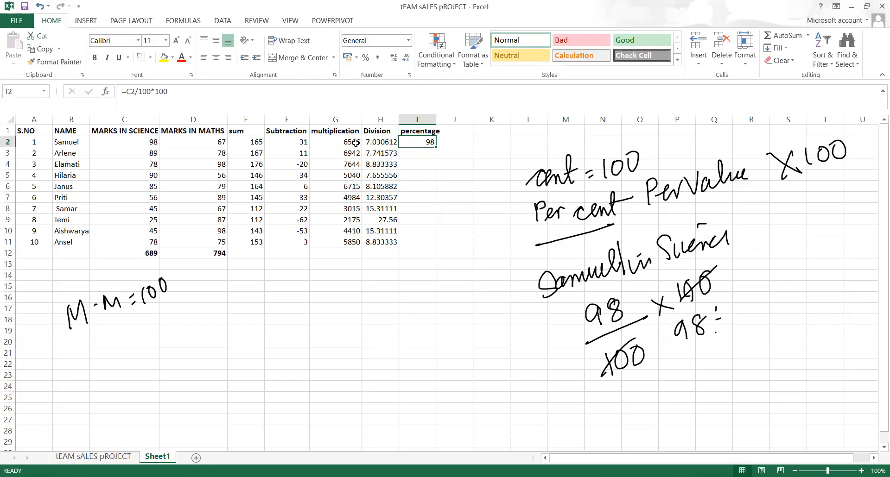
key(F2)
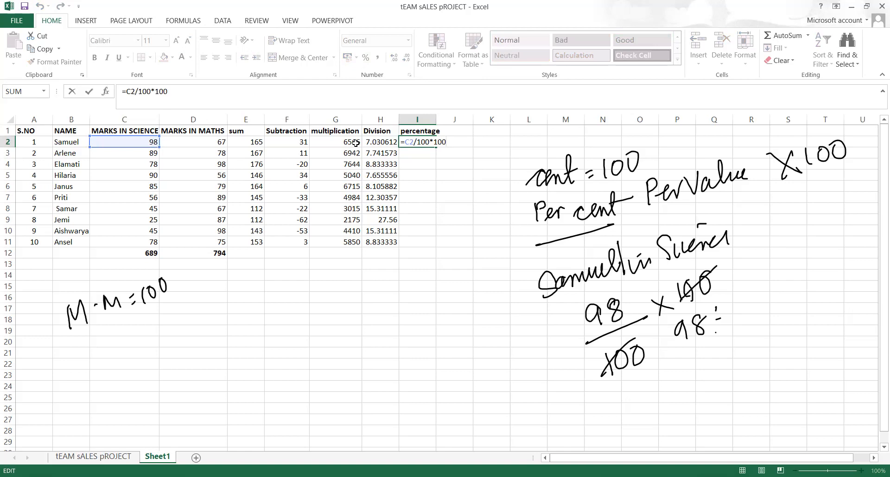
text(%)
key(Return)
Format I2 as a percentage showing 98% and fill it down to I11
click(431, 143)
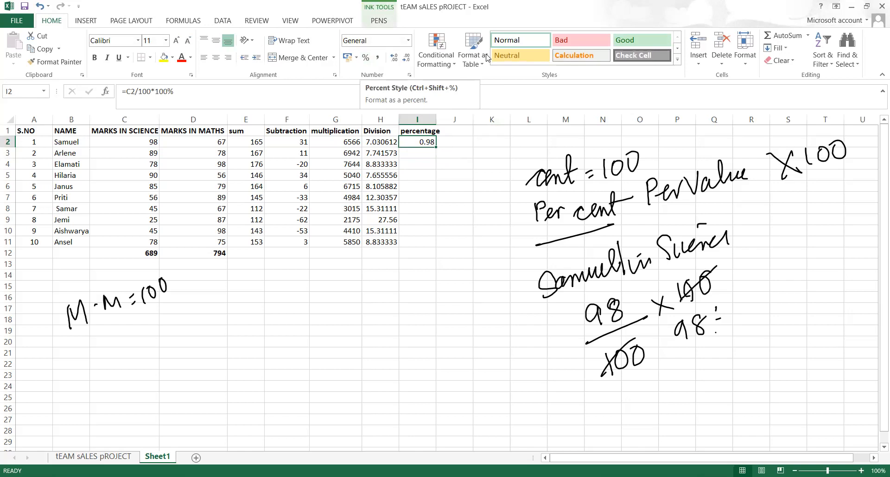
drag(370, 48, 374, 46)
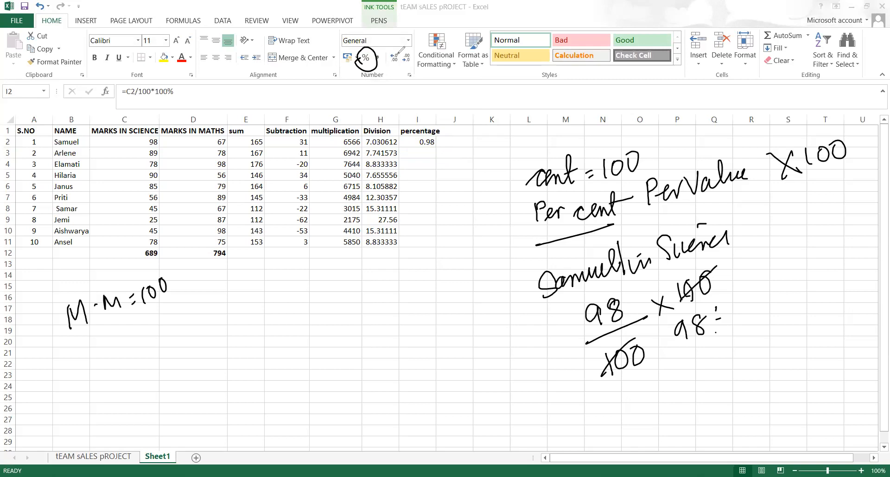
key(Escape)
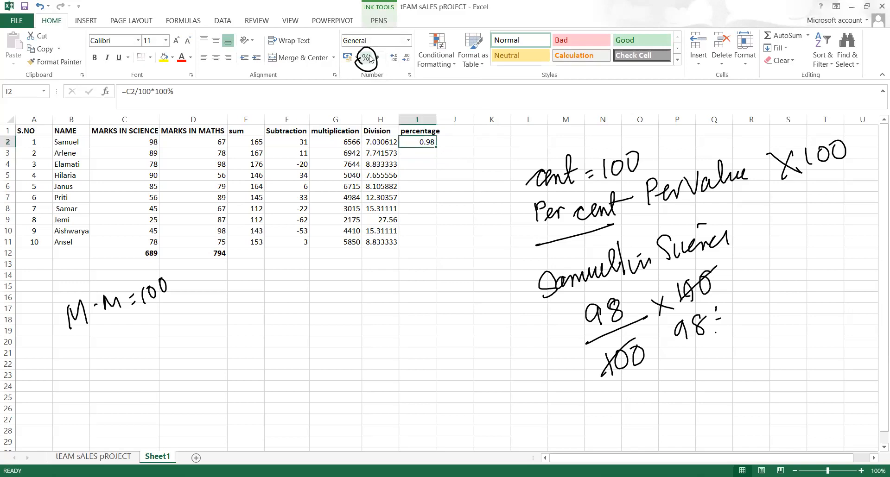
click(371, 58)
key(shift+Down)
key(shift+Down)
key(shift+Down)
key(shift+Down)
key(shift+Down)
key(shift+Down)
key(shift+Down)
key(shift+Down)
key(shift+Down)
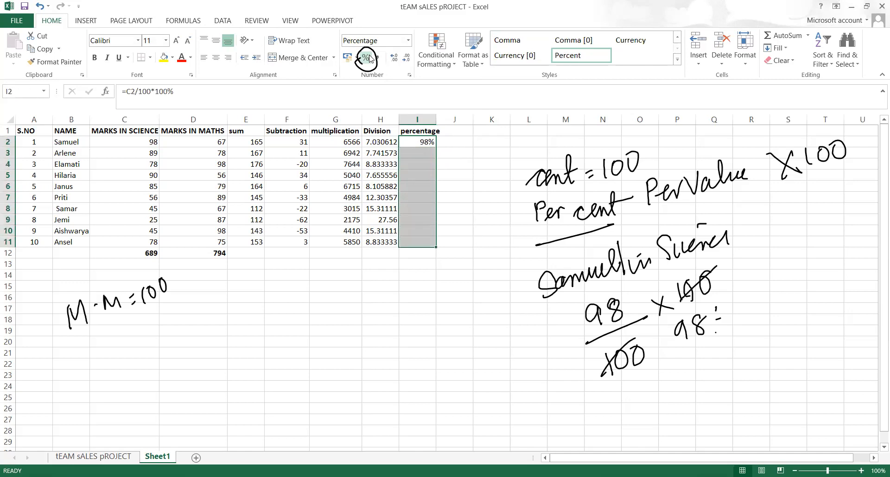
key(ctrl+d)
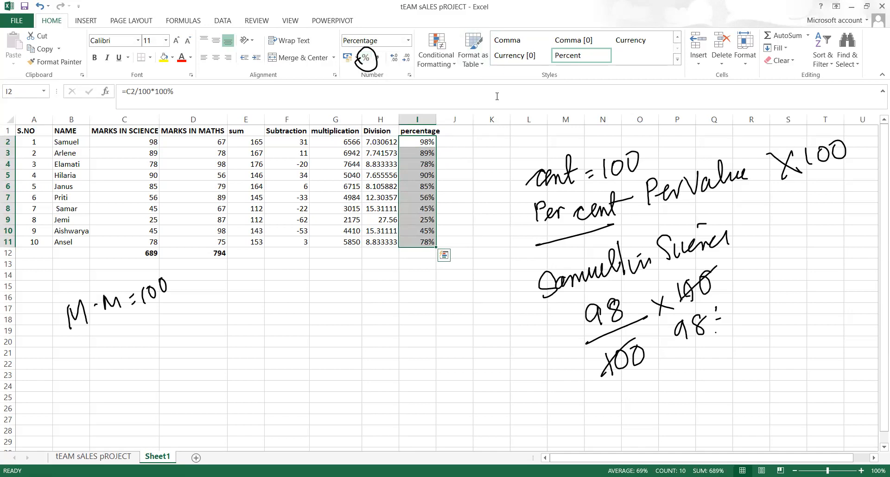
click(459, 128)
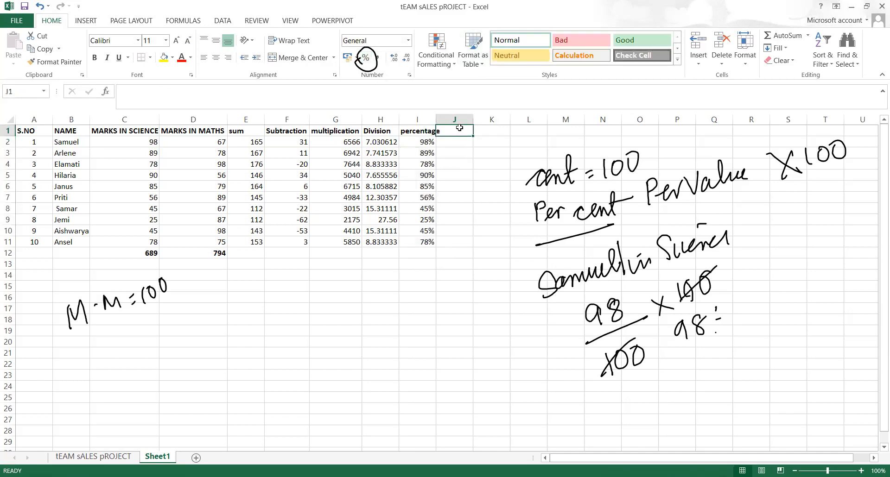
Head column J 'maths', correcting the mistyped text
text(pe)
text(cre)
key(BackSpace)
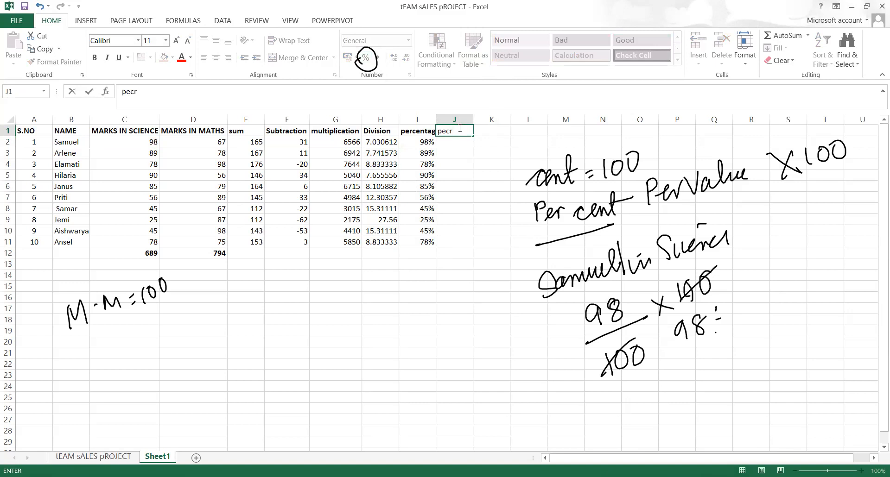
text(e)
key(BackSpace)
key(BackSpace)
key(BackSpace)
key(BackSpace)
key(BackSpace)
text(maths)
key(Return)
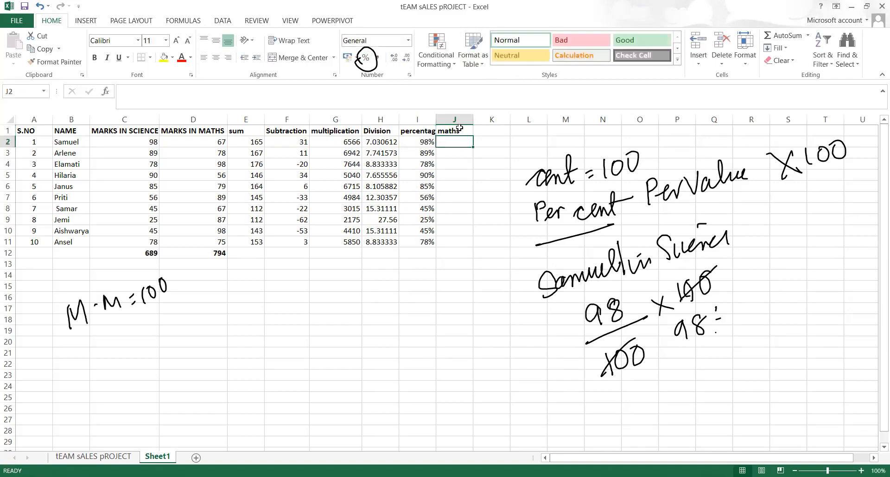
Enter =D2/100*100% in J2, format it as a percentage (67%), and fill down to J11
text(=)
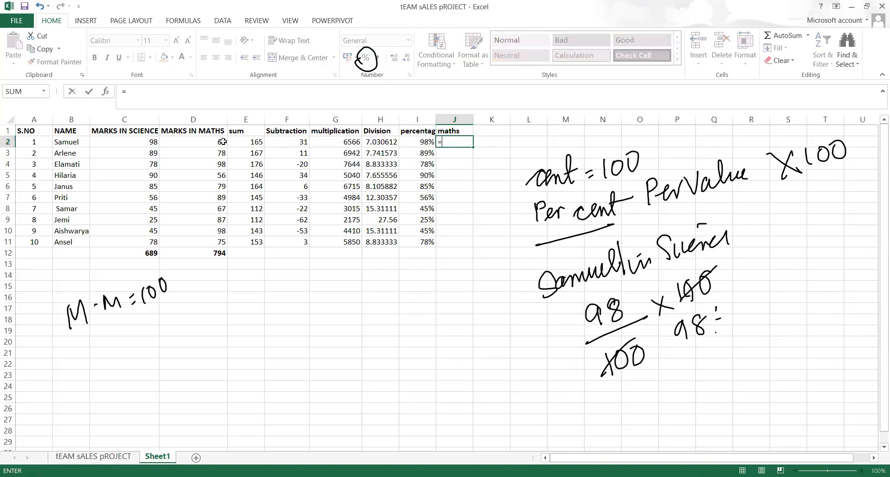
click(223, 142)
text(/1)
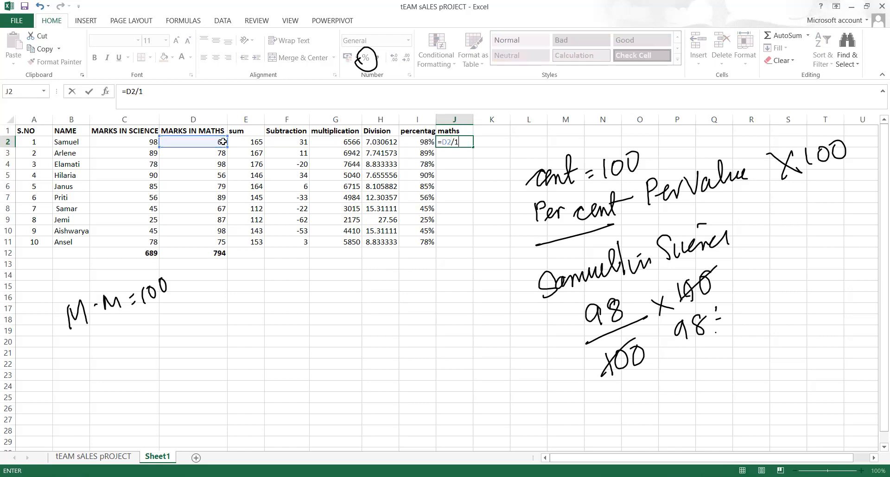
text(00*100%)
key(Return)
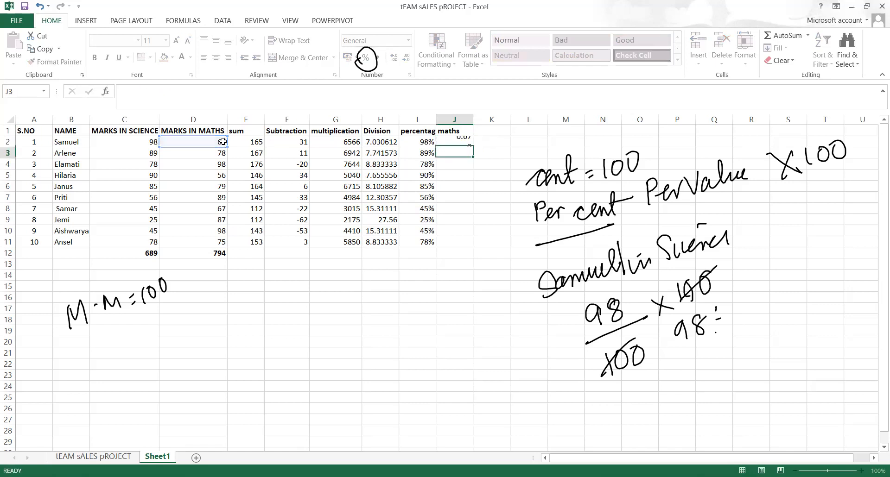
click(447, 140)
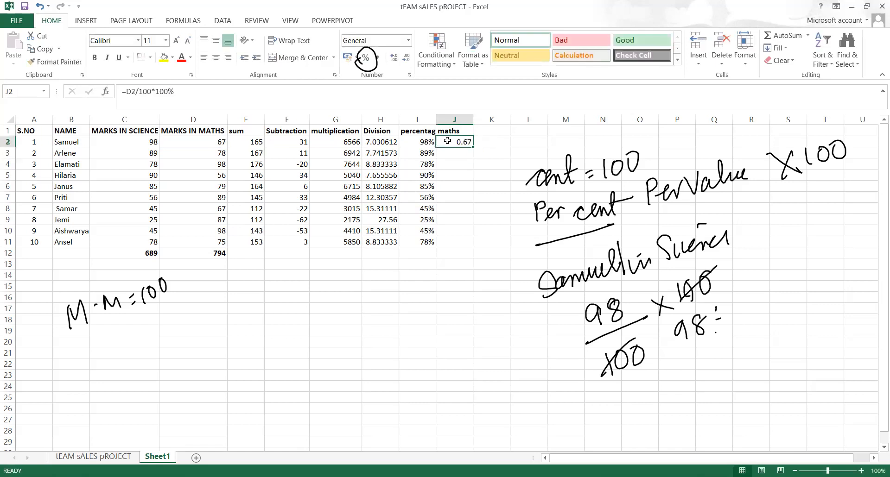
click(366, 59)
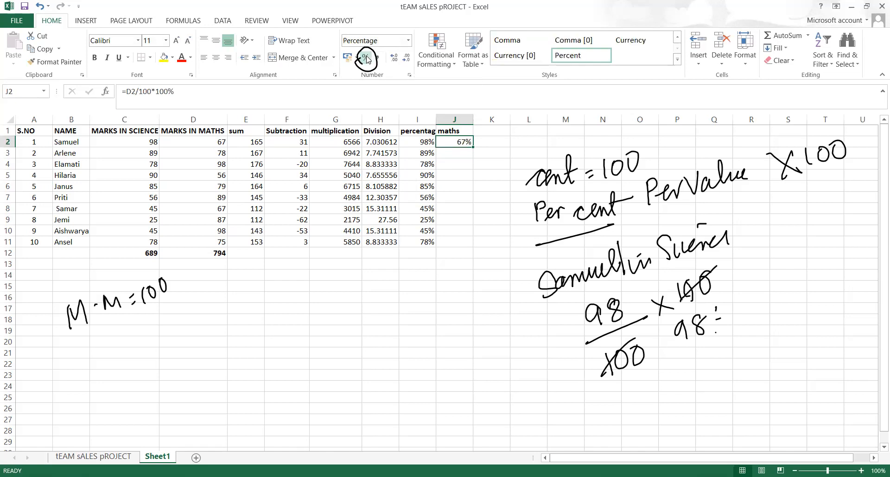
key(shift+Down)
key(shift+Down)
key(shift+Down)
key(shift+Down)
key(shift+Down)
key(shift+Down)
key(shift+Down)
key(shift+Down)
key(shift+Down)
key(shift+Down)
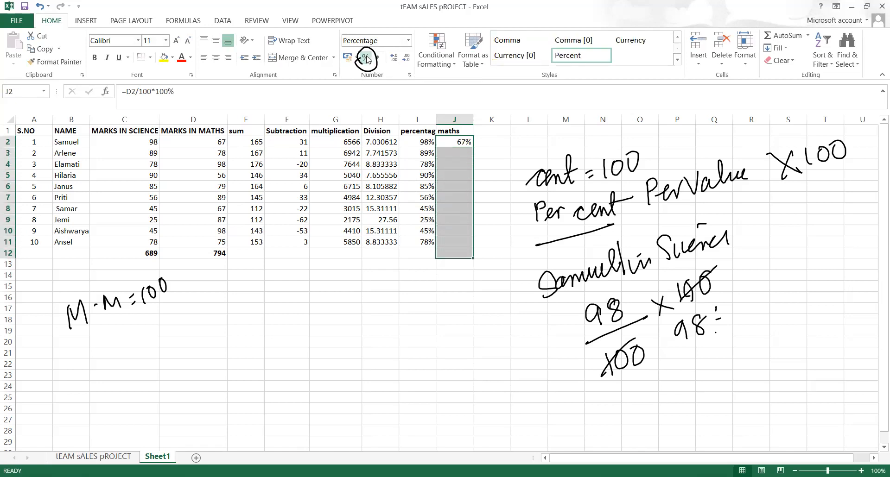
key(shift+Up)
key(ctrl+d)
Save the workbook, decline keeping the CSV format, and return to the sheet
key(ctrl+s)
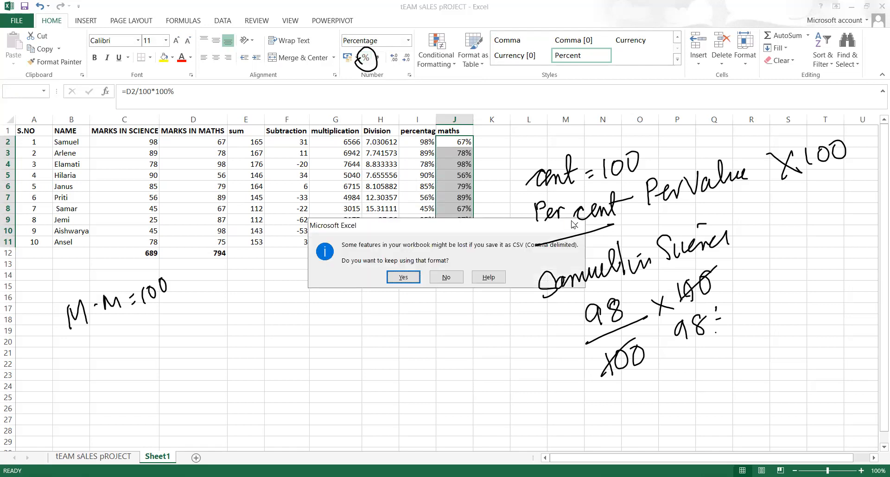
click(574, 225)
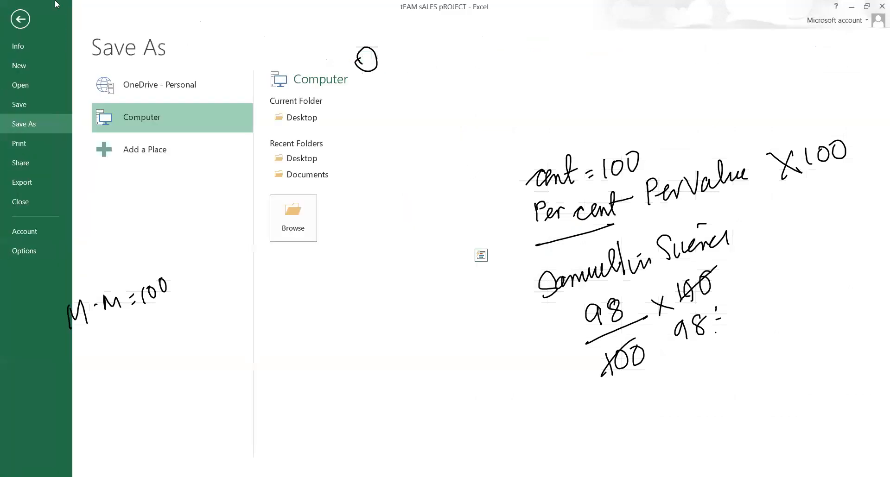
click(24, 18)
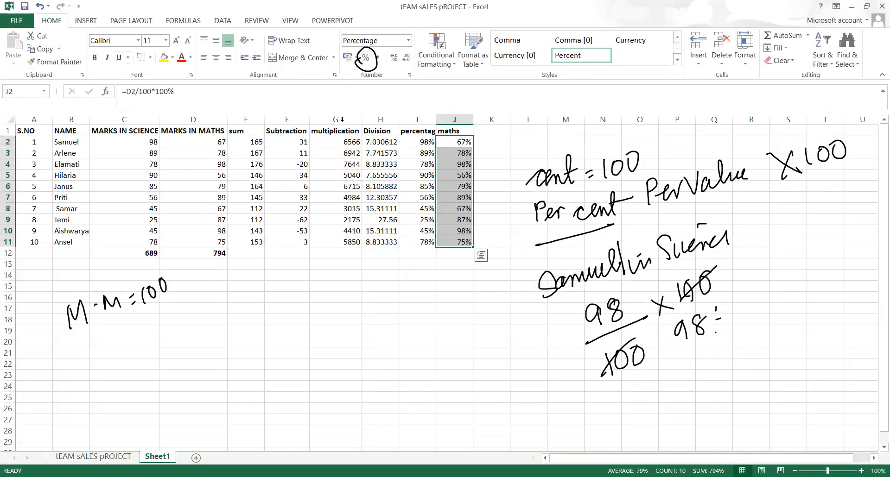
click(490, 134)
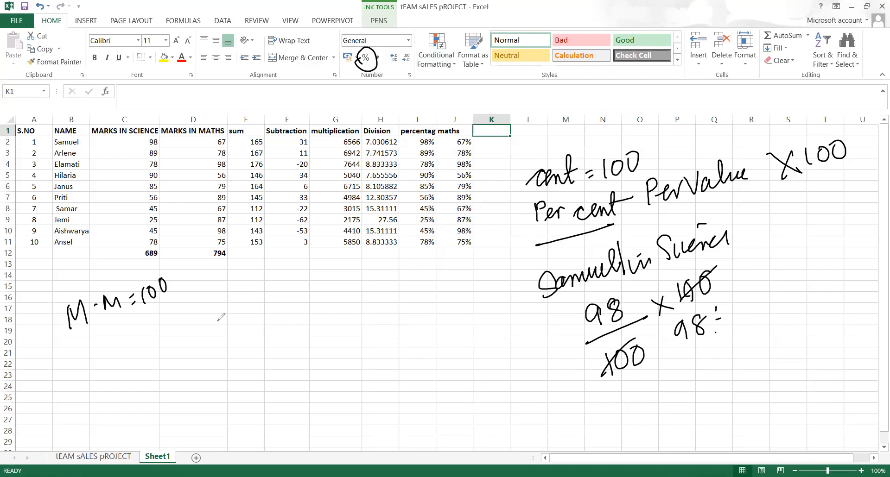
Handwrite 'AV = Total Out / No of OU' on the sheet
drag(241, 344, 255, 342)
drag(239, 330, 268, 317)
mouse_move(299, 333)
mouse_down()
mouse_move(306, 324)
mouse_move(308, 337)
mouse_up()
mouse_move(345, 302)
mouse_down()
mouse_move(347, 331)
mouse_move(363, 298)
mouse_up()
drag(365, 314, 385, 318)
drag(375, 315, 411, 309)
mouse_move(436, 291)
mouse_down()
mouse_move(442, 283)
mouse_move(440, 306)
mouse_up()
mouse_move(454, 287)
mouse_down()
mouse_move(464, 301)
mouse_move(486, 292)
mouse_up()
mouse_move(480, 267)
mouse_down()
mouse_move(477, 294)
mouse_move(493, 286)
mouse_up()
drag(322, 379, 486, 331)
mouse_move(370, 397)
mouse_down()
mouse_move(390, 369)
mouse_move(449, 357)
mouse_move(473, 384)
mouse_up()
drag(486, 345, 510, 346)
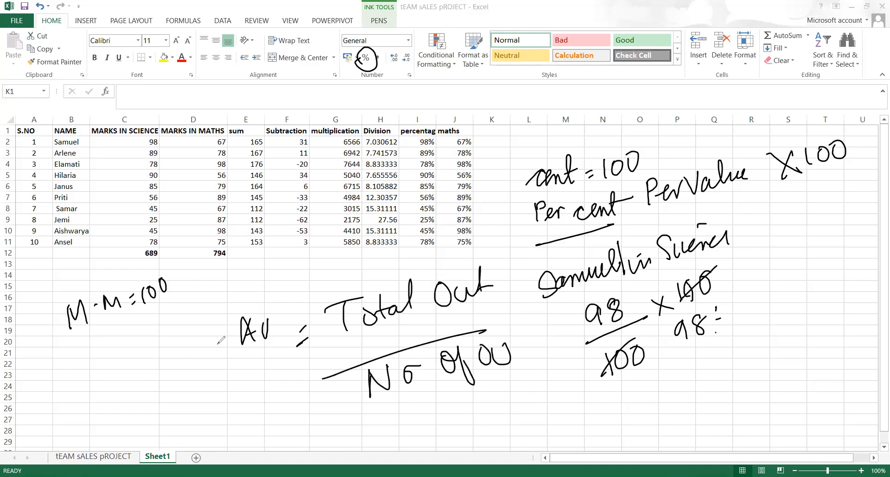
Circle the science total 689 in C12 and handwrite 689/10
drag(135, 261, 135, 254)
drag(225, 364, 215, 381)
mouse_move(250, 366)
mouse_down()
mouse_move(241, 375)
mouse_move(250, 367)
mouse_up()
mouse_move(268, 361)
mouse_down()
mouse_move(255, 366)
mouse_move(269, 392)
mouse_up()
drag(201, 415, 305, 385)
mouse_move(260, 411)
mouse_down()
mouse_move(253, 437)
mouse_move(274, 413)
mouse_up()
Bracket the student rows and mark a dot beside each science mark counted
drag(83, 143, 89, 141)
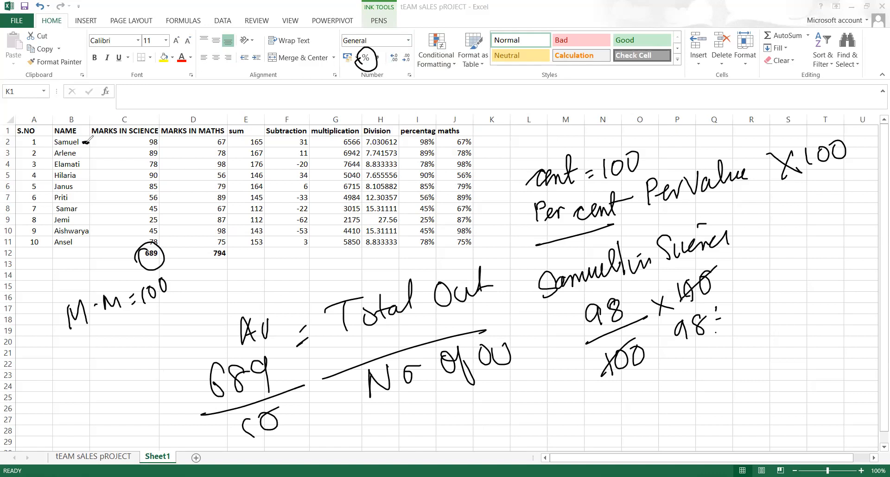
mouse_move(86, 144)
mouse_down()
mouse_move(99, 238)
mouse_move(88, 246)
mouse_up()
click(102, 140)
click(103, 160)
click(104, 173)
click(108, 203)
click(110, 219)
click(111, 240)
click(112, 255)
click(109, 271)
Start an 'average' heading in K1, then delete the mistyped text
click(489, 133)
text(ave)
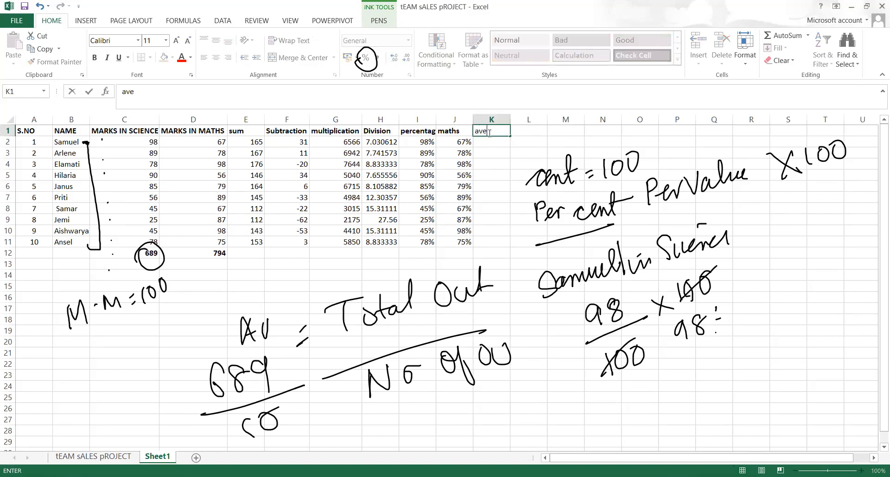
text(rag)
drag(490, 134, 398, 115)
key(BackSpace)
key(BackSpace)
key(BackSpace)
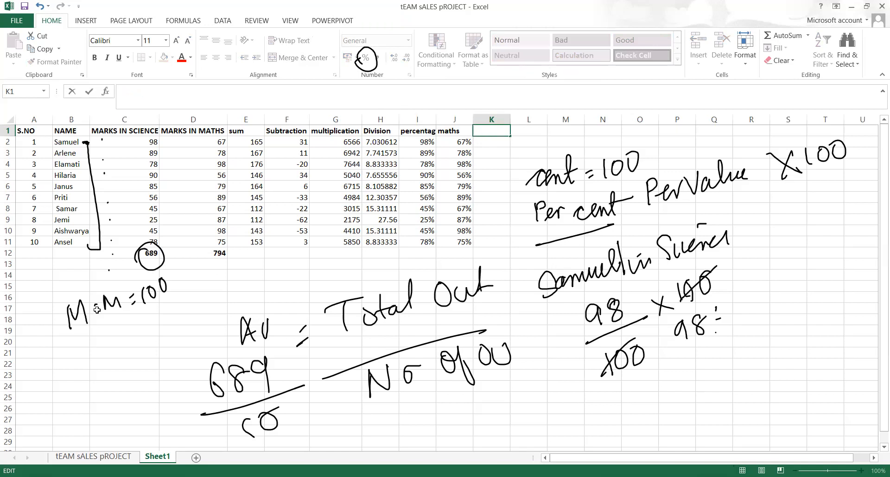
Enter the bold label 'average of the class in science' in C19 and autofit column C
click(102, 332)
text(average of the class)
text(in)
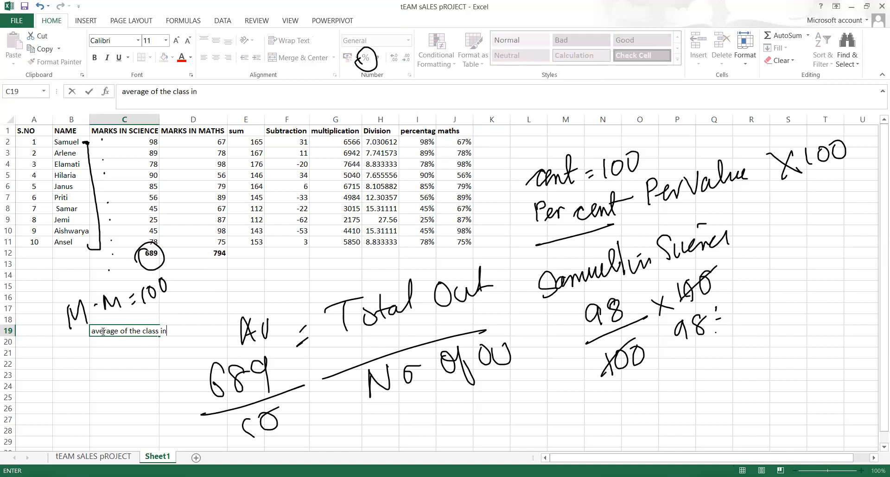
text( science)
click(194, 382)
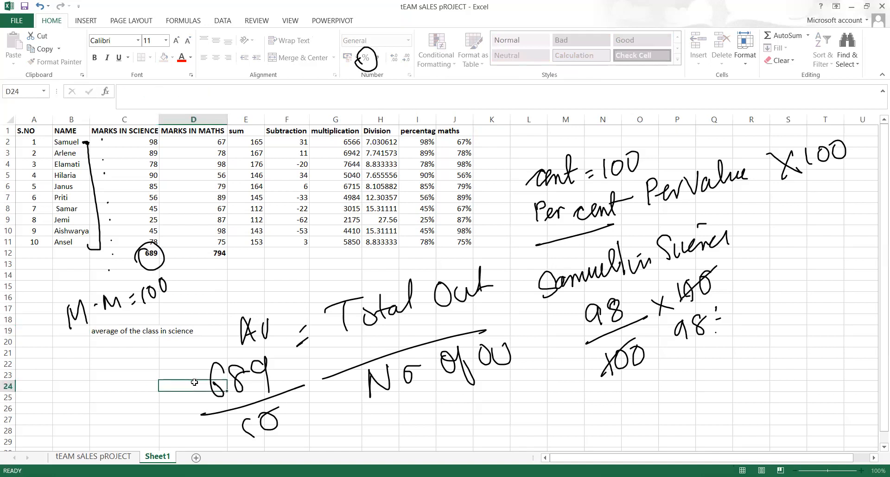
click(142, 333)
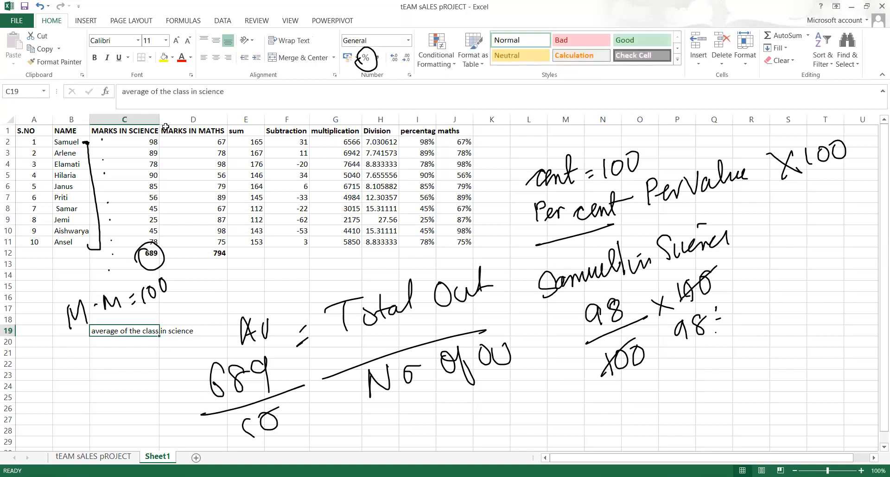
key(ctrl+b)
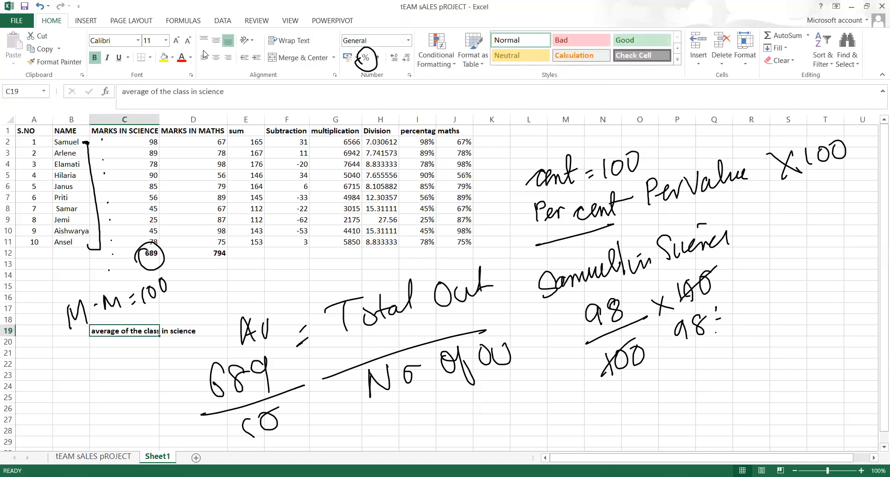
double_click(161, 123)
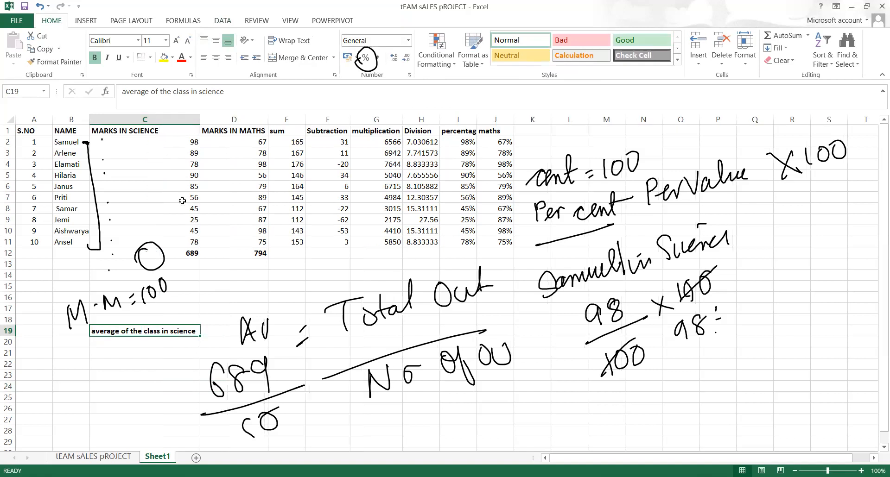
Enter =C12/10 in C20 to get the class science mean 68.9
click(149, 341)
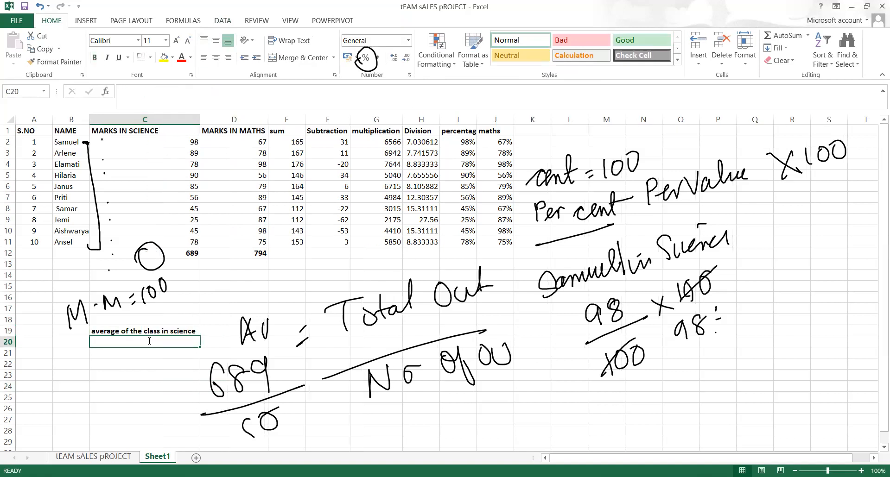
text(=)
click(187, 251)
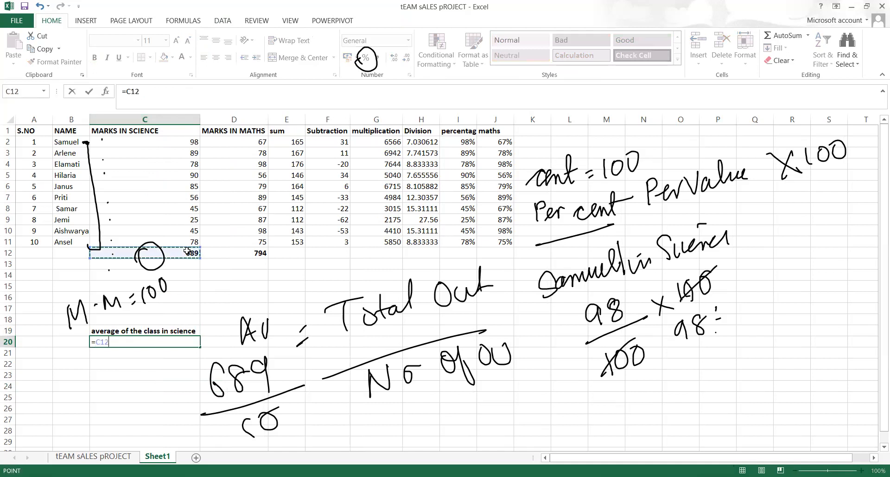
text(/)
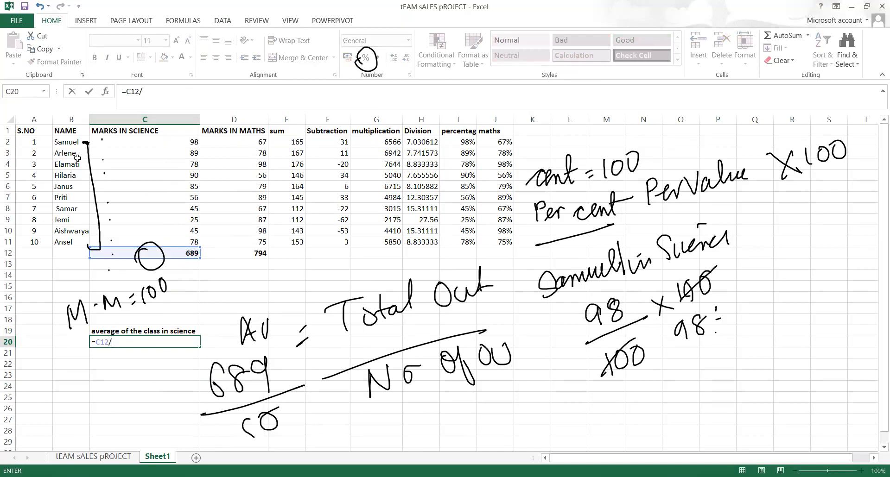
text(10)
key(Return)
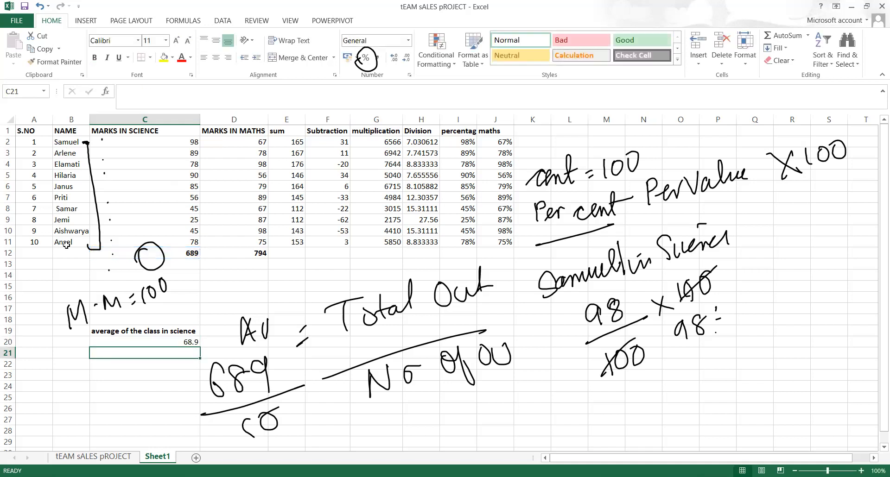
Label cell B20 'mean'
click(72, 340)
text(m)
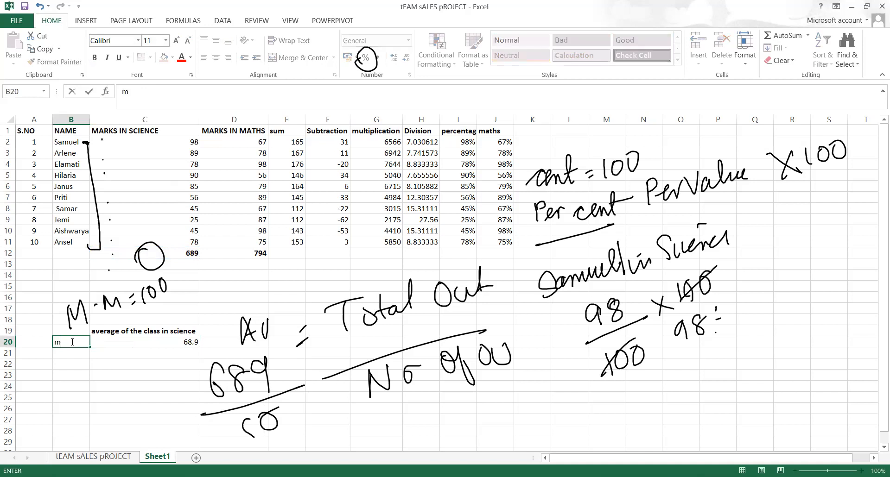
text(ean)
click(128, 442)
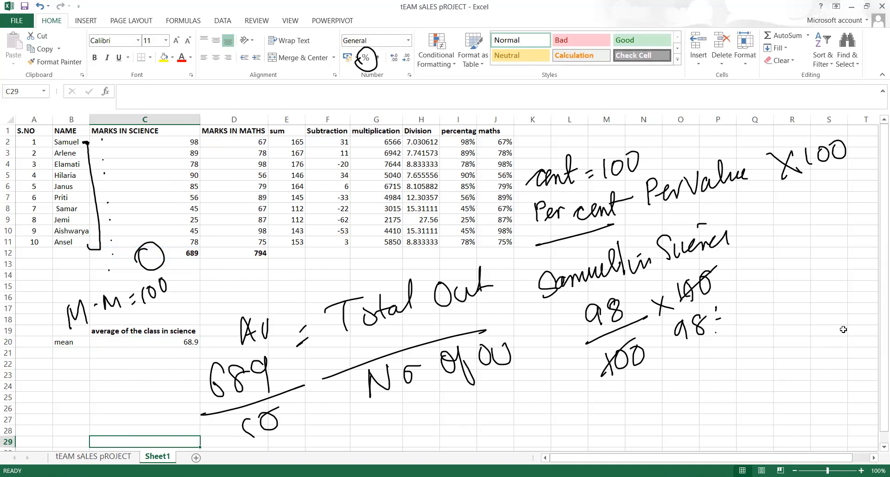
Erase all ink notes and go to the tEAM sALES pROJECT sheet
click(492, 61)
click(469, 220)
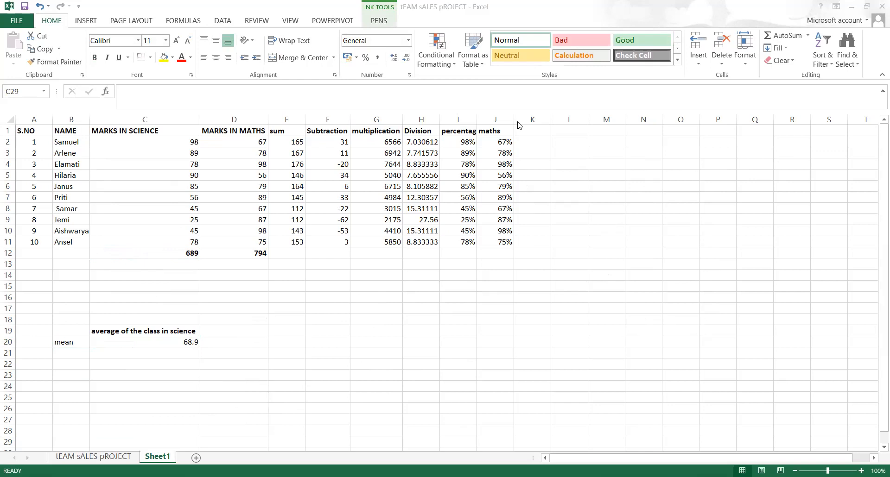
click(130, 458)
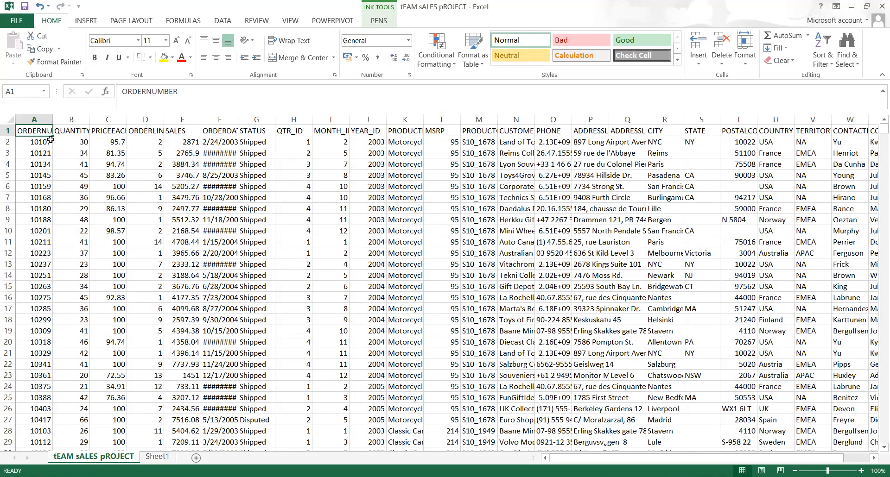
Select the whole sales data range from A1 and AutoFit its column widths (Alt, H, O, I)
click(180, 139)
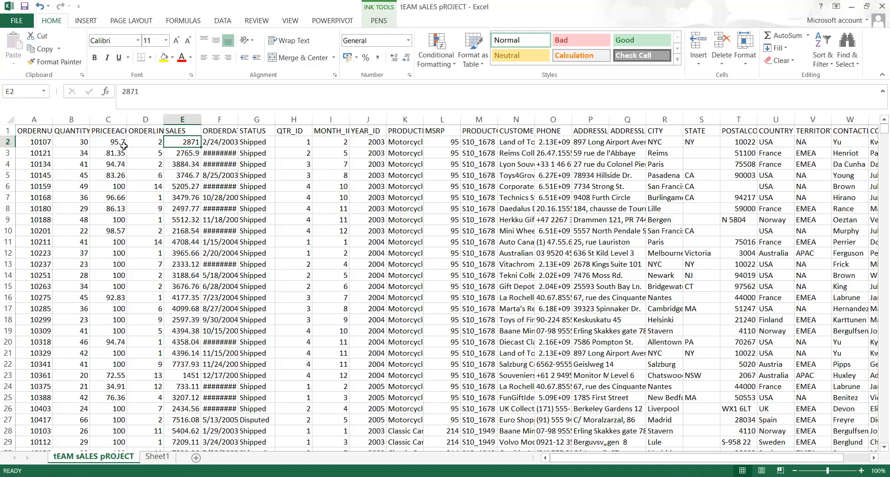
click(26, 131)
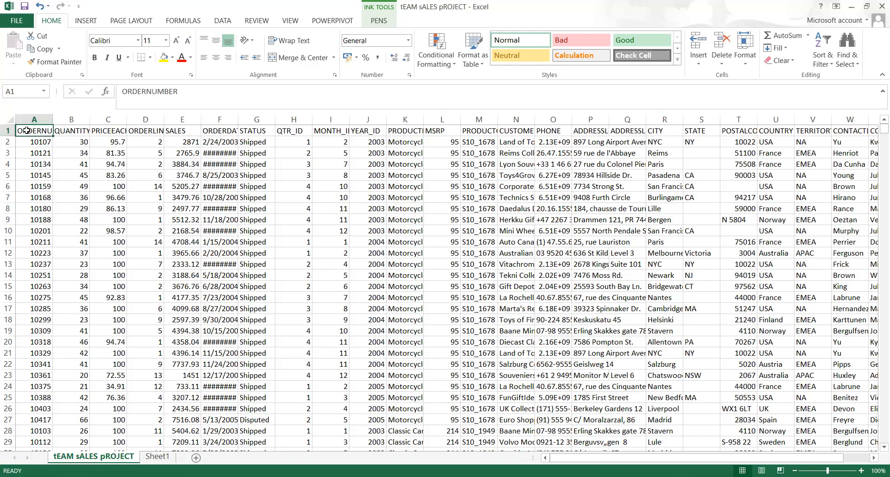
key(shift+Right)
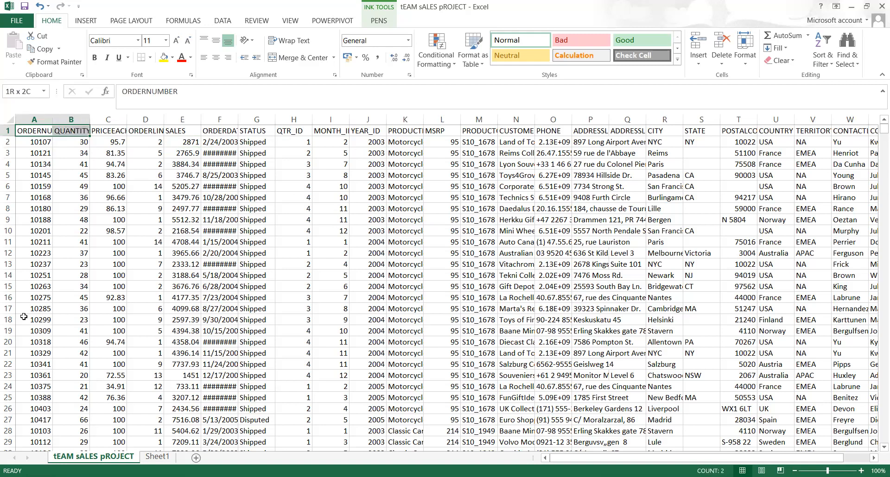
key(shift+Left)
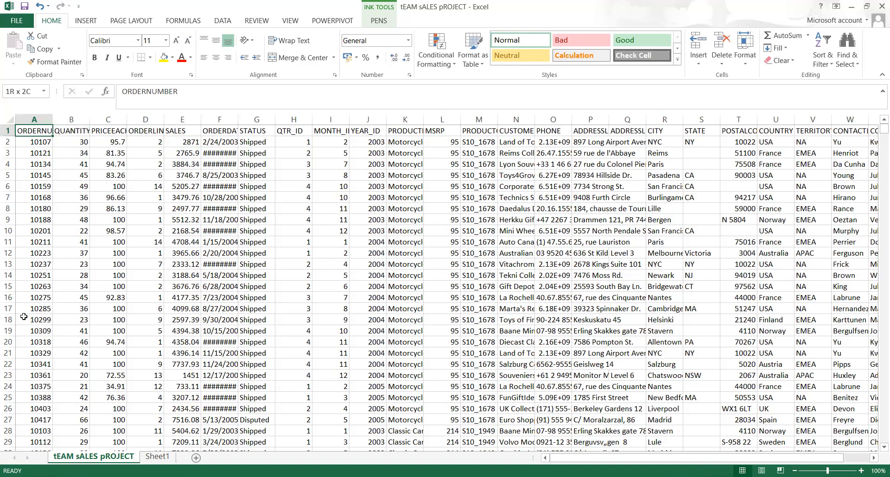
key(ctrl+shift+Right)
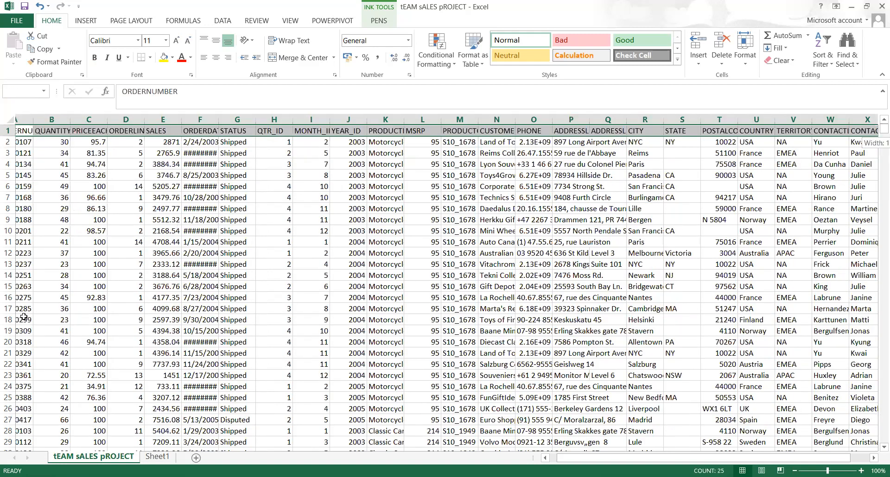
key(ctrl+shift+Down)
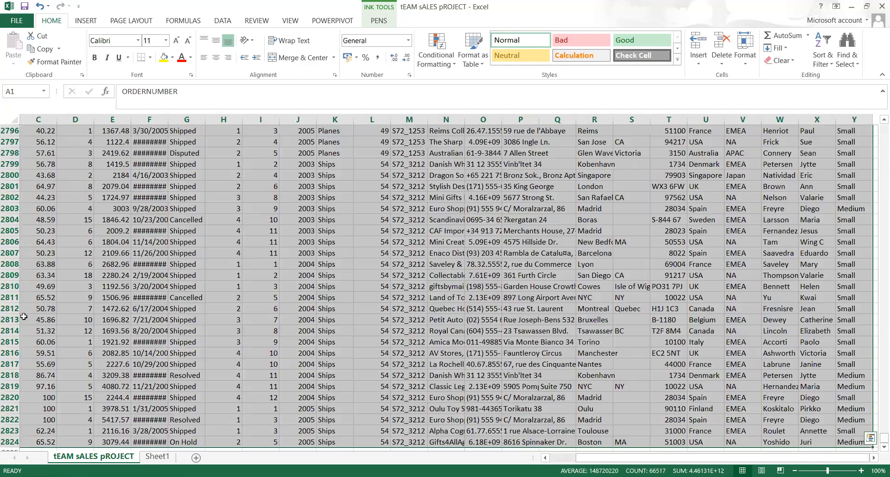
key(alt+h)
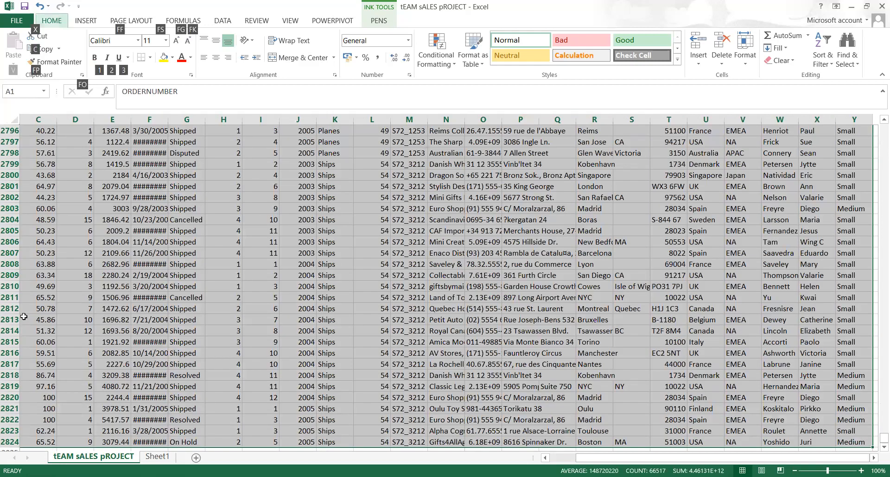
key(o)
key(i)
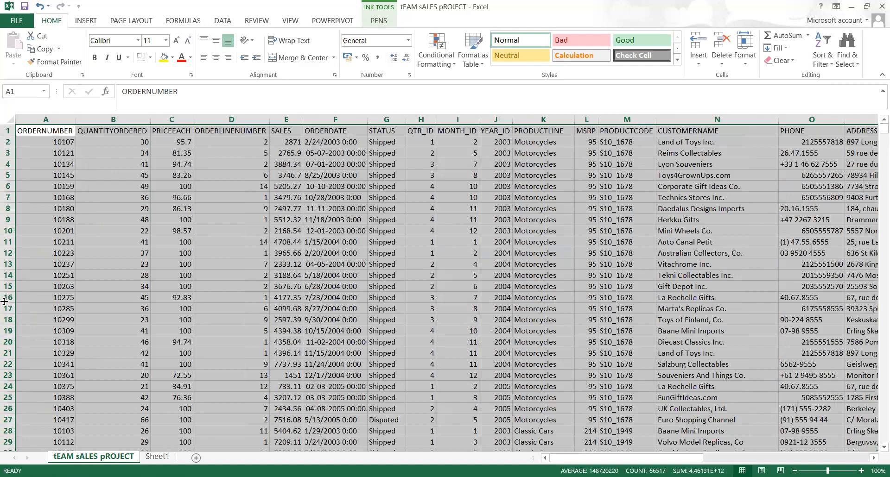
Select ORDERNUMBER through SALES (columns A to E) down all rows and center them
click(54, 131)
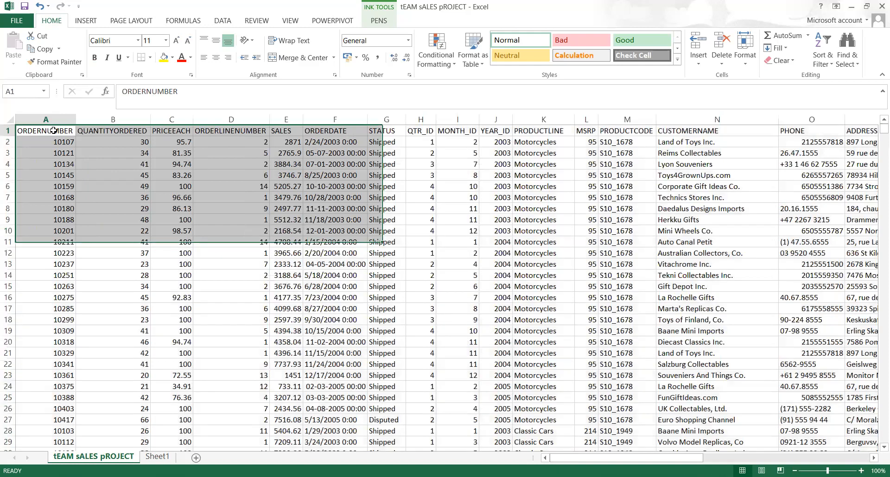
key(shift+Right)
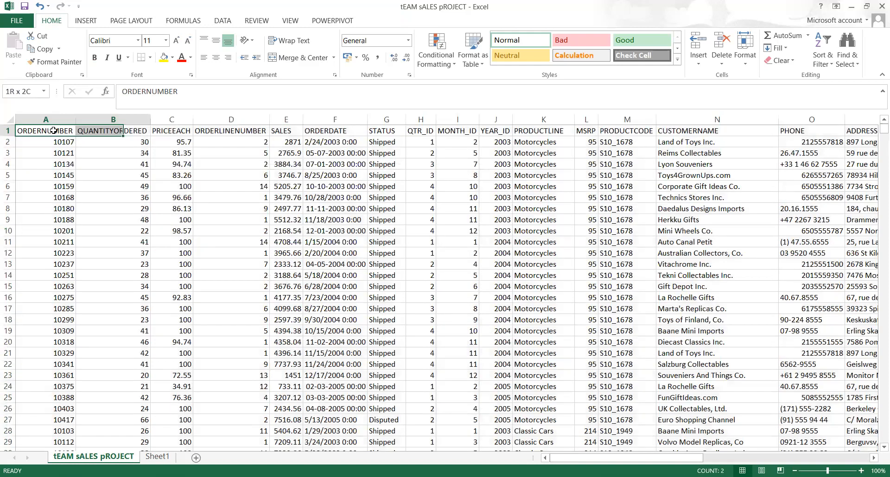
key(shift+Right)
key(shift+Right)
key(shift+Right)
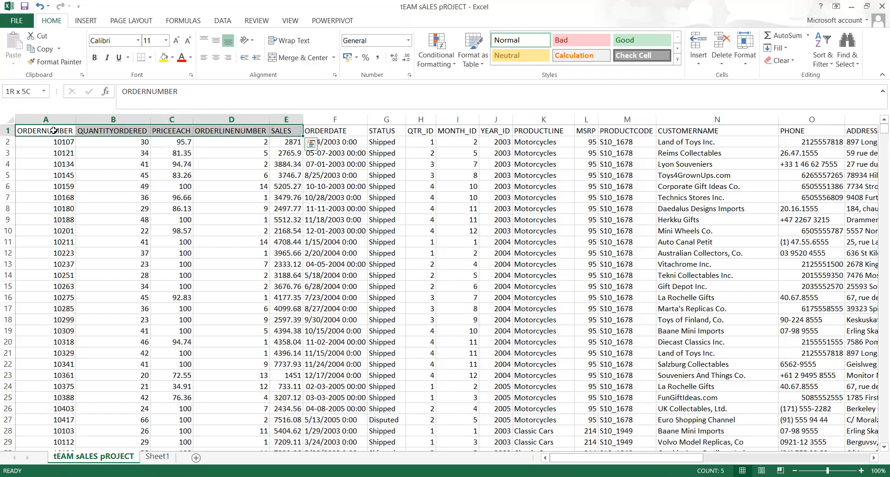
key(ctrl+shift+Down)
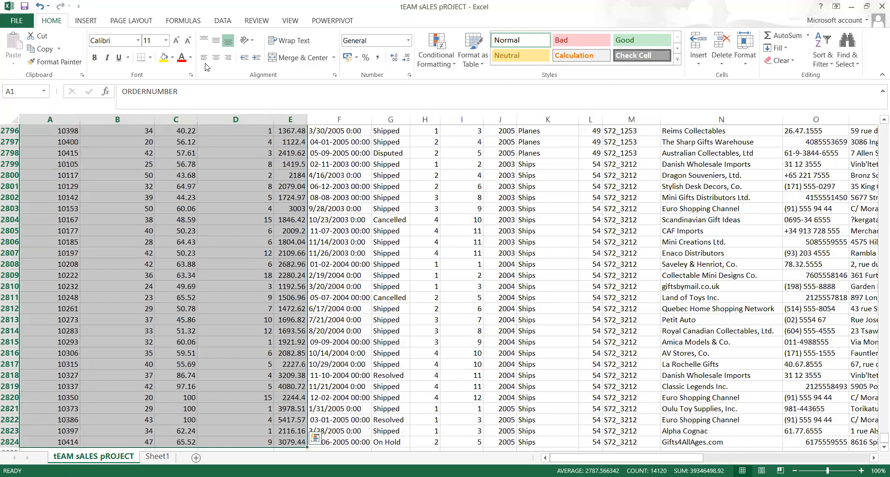
click(216, 58)
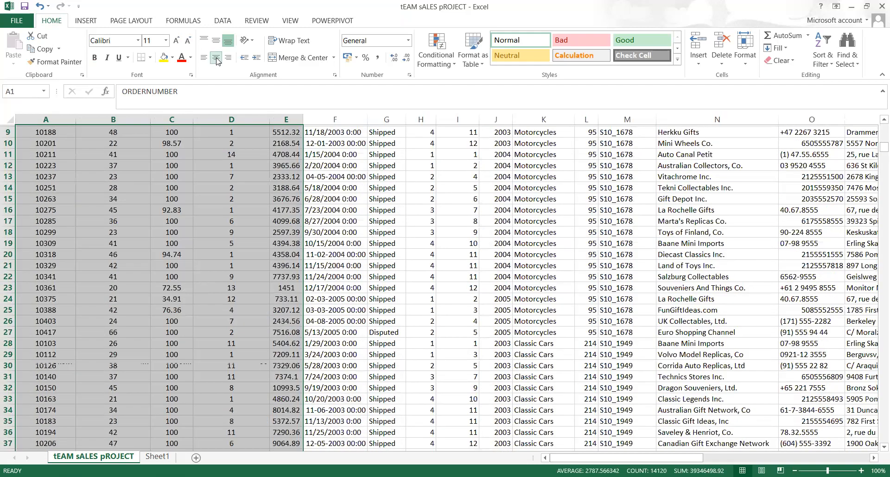
key(ctrl+shift+Down)
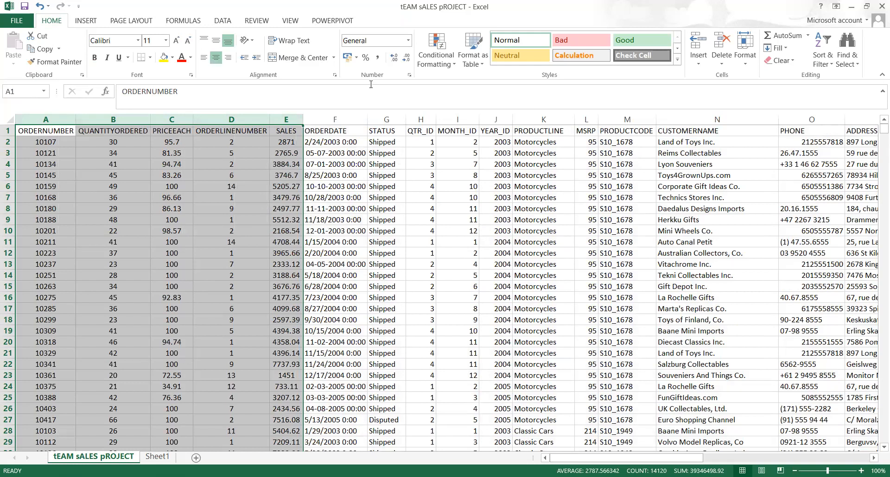
Select the entire PHONE column and left-align its numbers
drag(376, 128, 379, 142)
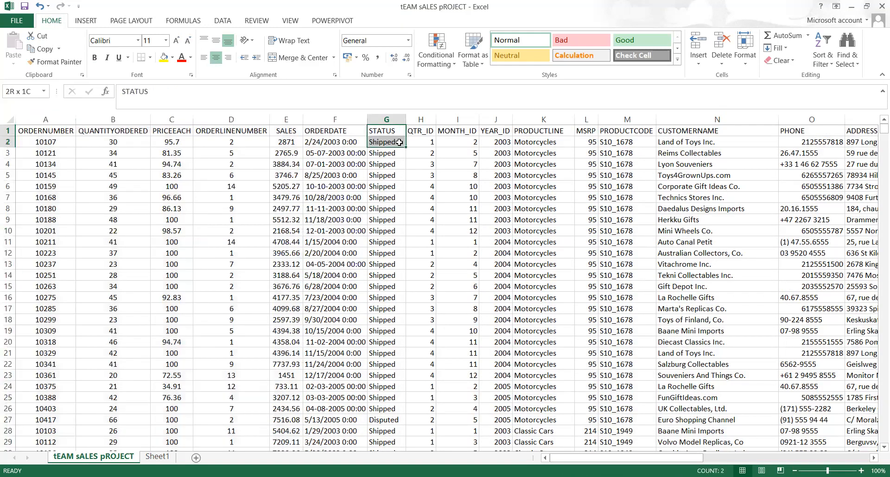
click(419, 131)
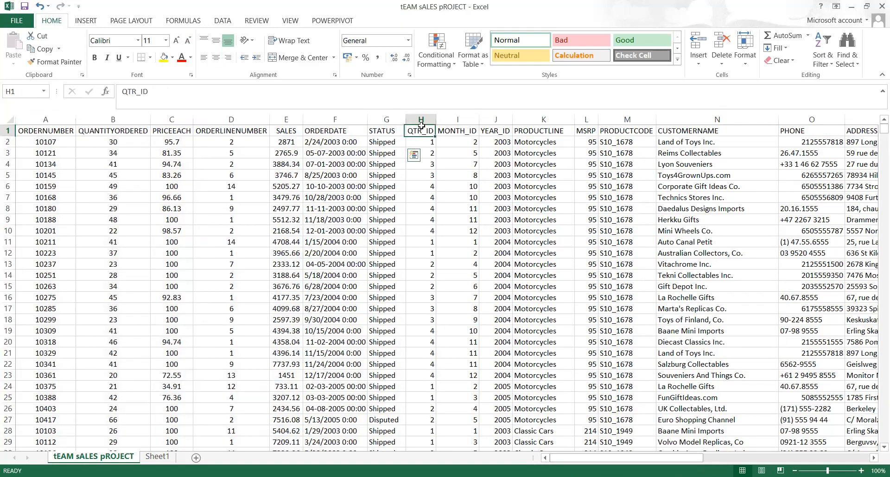
click(528, 131)
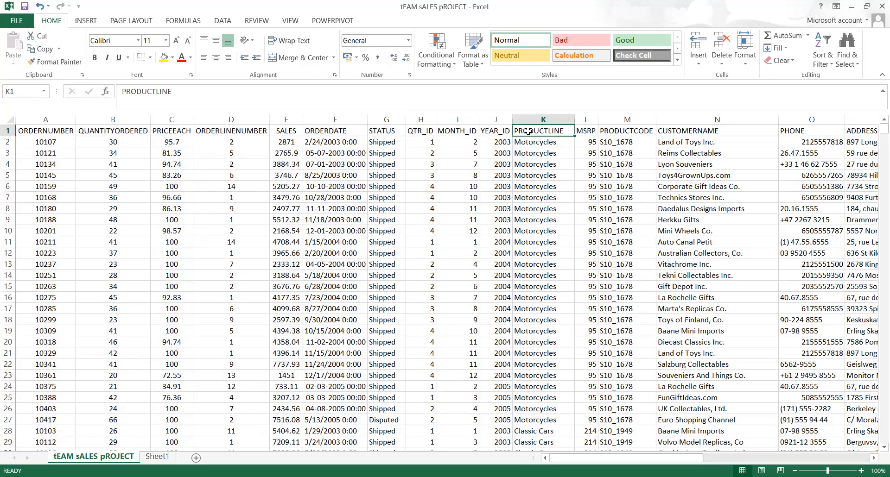
key(Right)
key(Right)
key(Right)
key(Right)
key(Down)
key(Left)
key(Right)
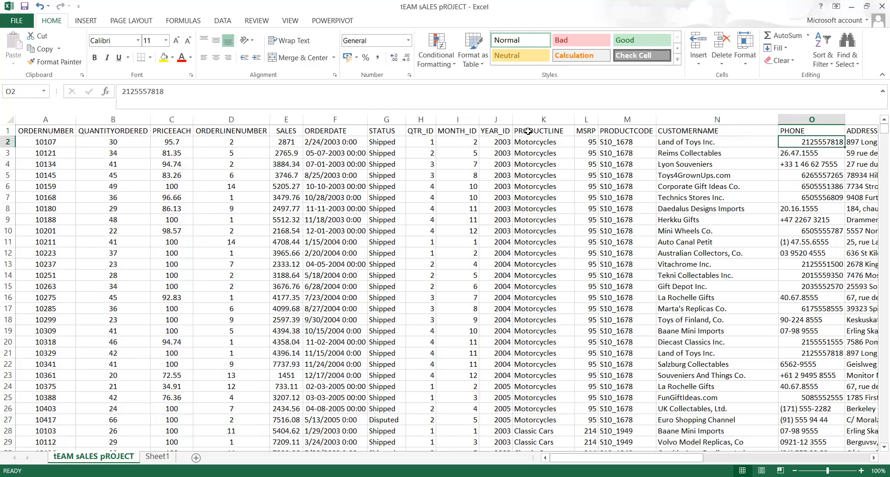
key(Up)
key(shift+Down)
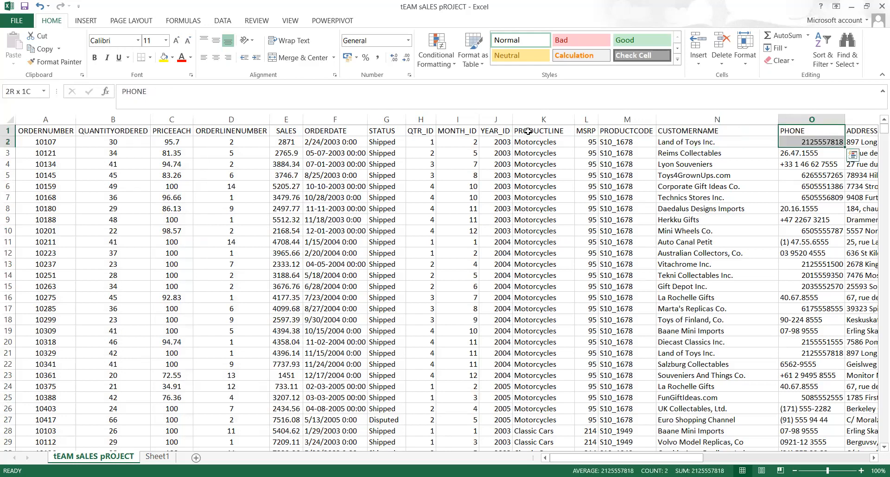
click(808, 119)
click(203, 57)
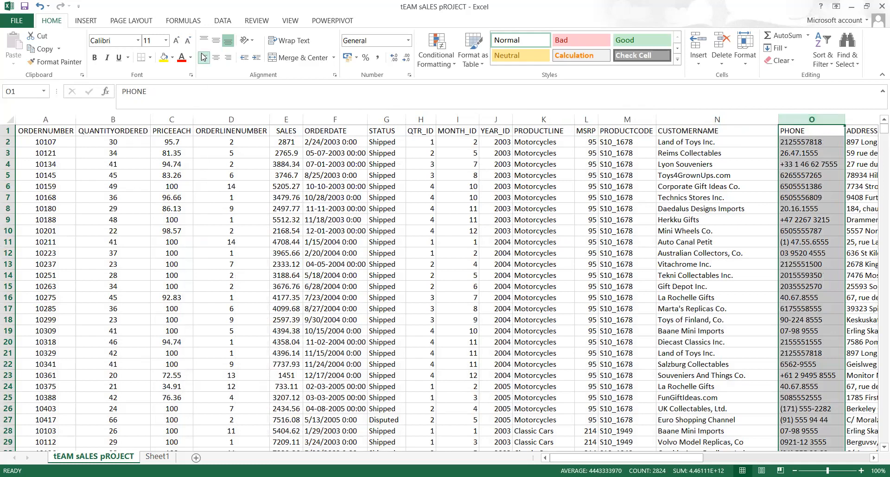
Select the whole header row from DEALSIZE back to ORDERNUMBER in column A
key(Right)
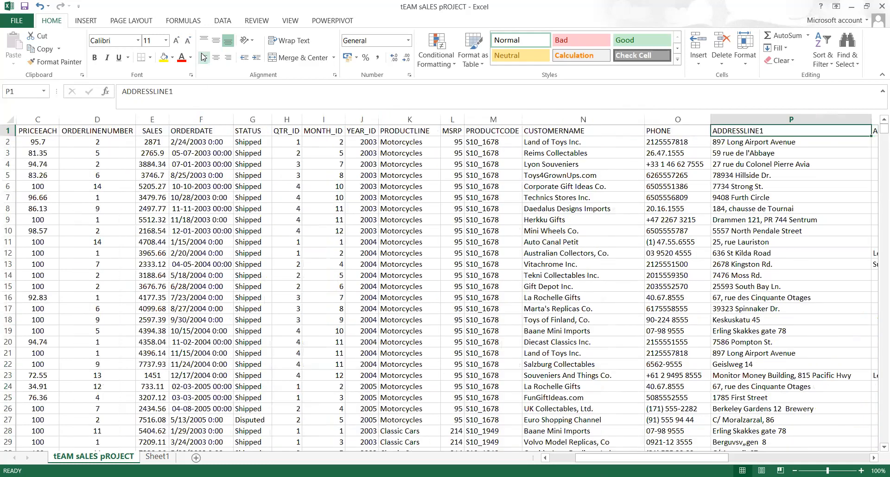
key(Right)
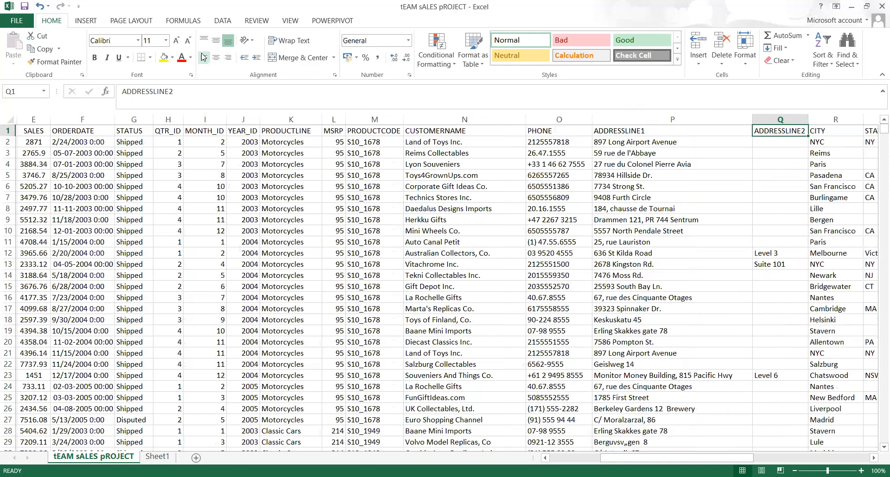
key(Right)
key(Right)
key(Right)
key(Right)
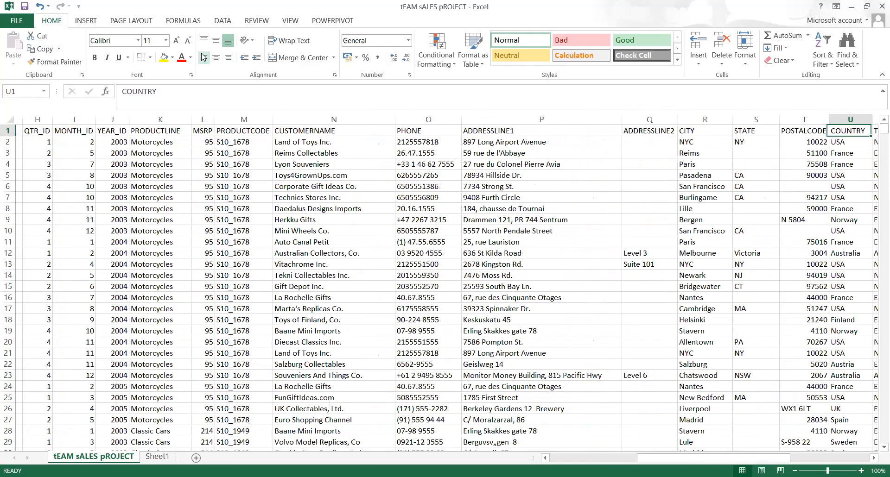
key(Right)
key(Right)
key(Right)
key(Right)
key(Right)
key(Right)
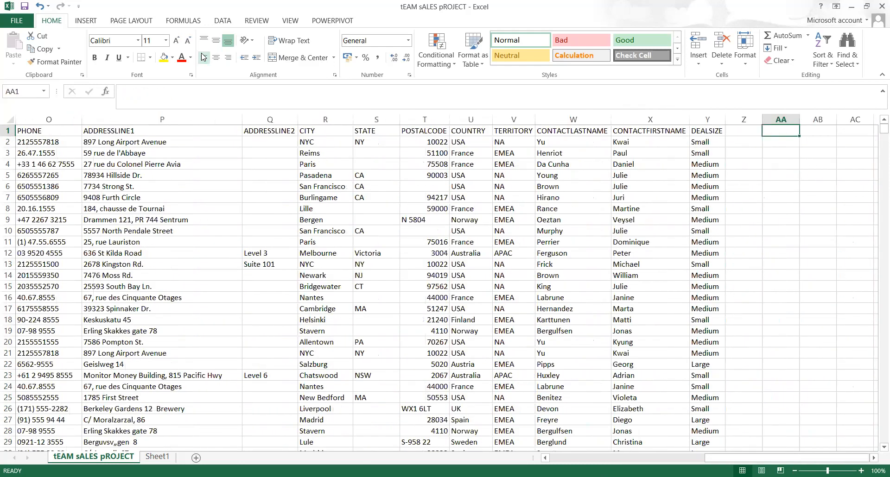
key(Left)
key(Left)
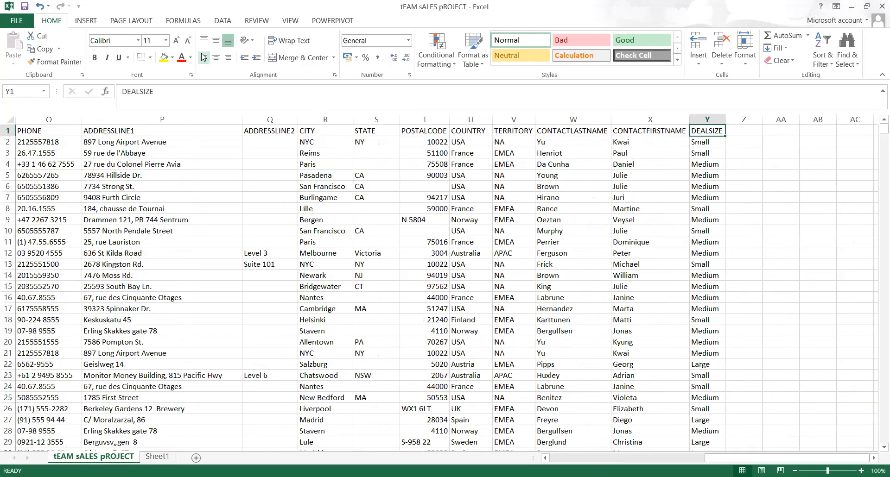
key(ctrl+shift+Left)
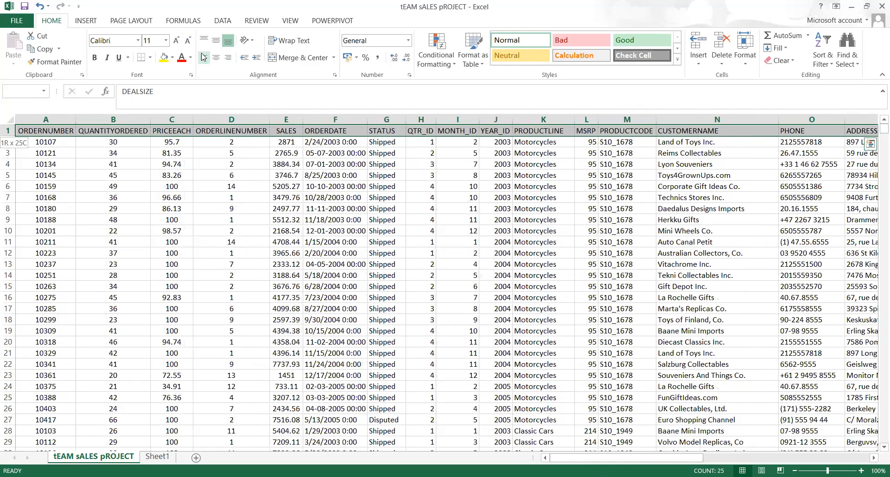
Bold the header row and view its Quick Analysis sparkline options
key(ctrl+b)
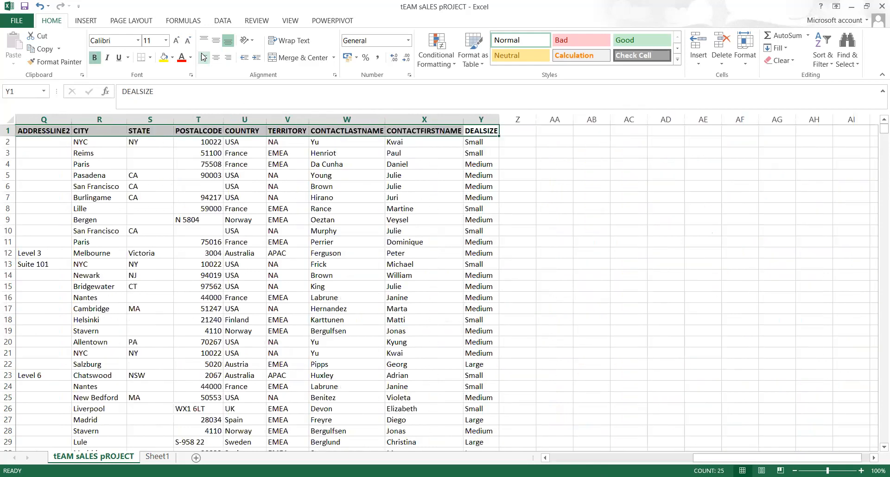
scroll(267, 74, right, 1)
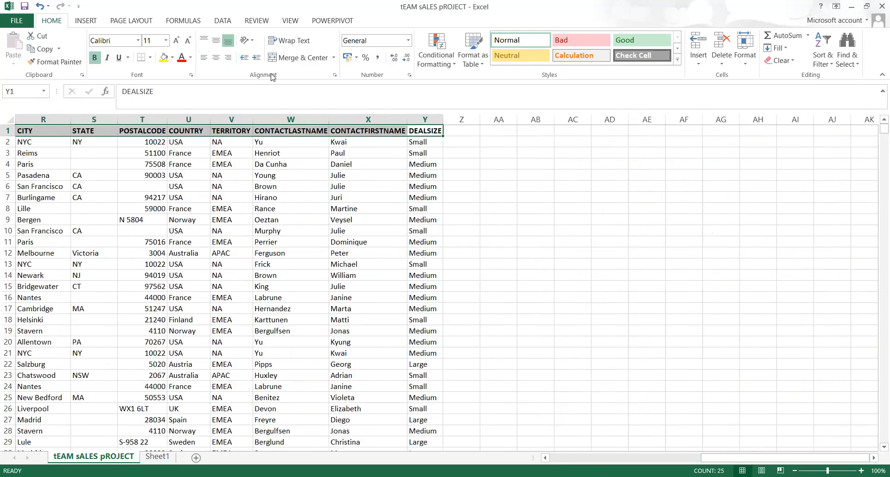
key(ctrl+q)
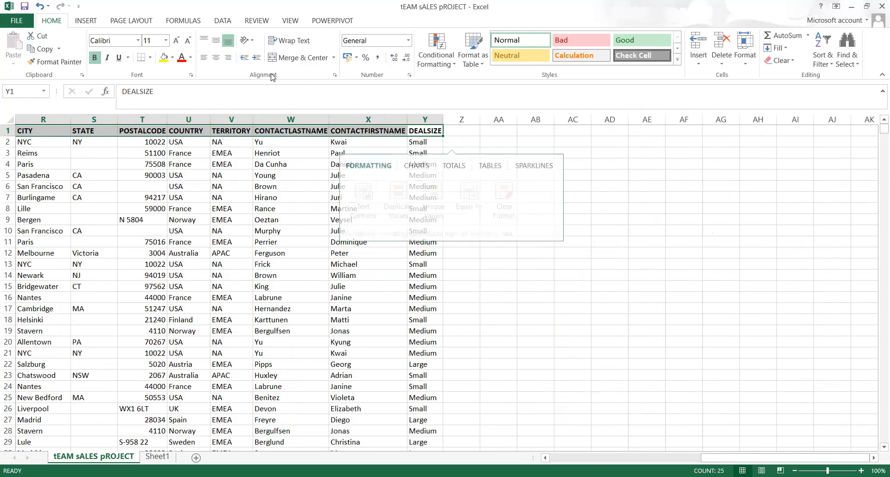
key(Left)
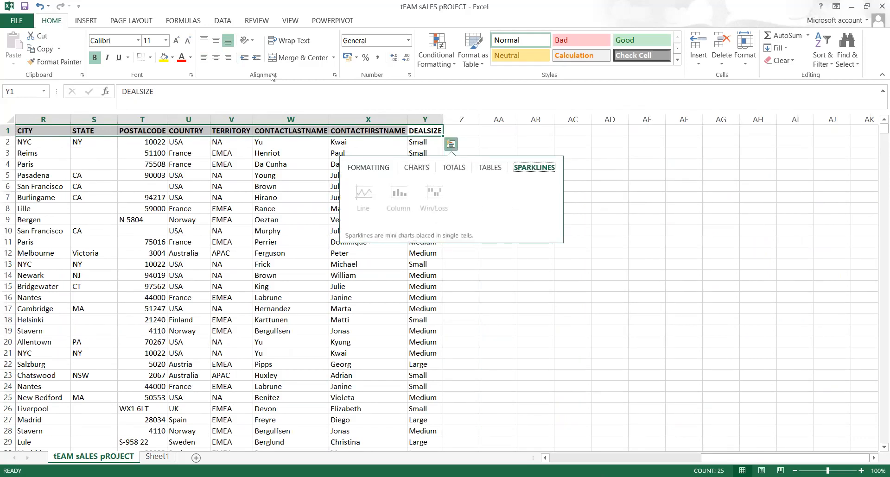
Try Quick Analysis on T4:W4, dismiss it, and return to the start of row 12
click(278, 164)
key(shift+Left)
key(shift+Left)
key(shift+Left)
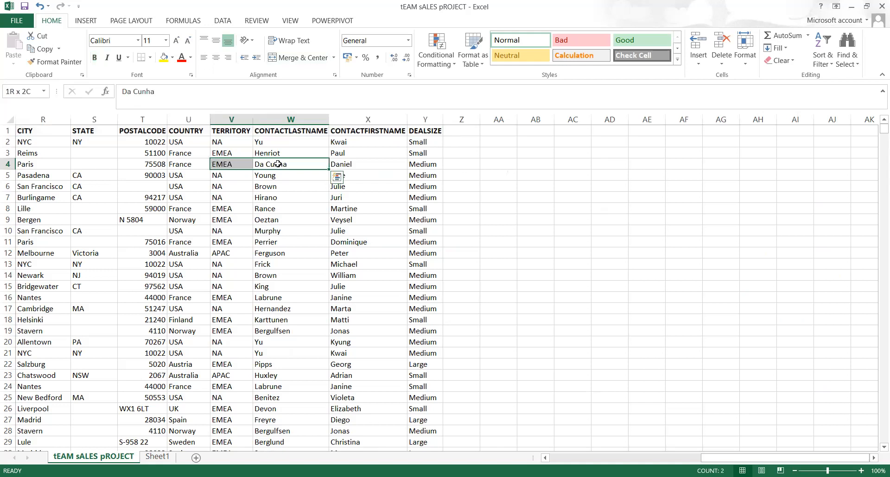
key(ctrl+q)
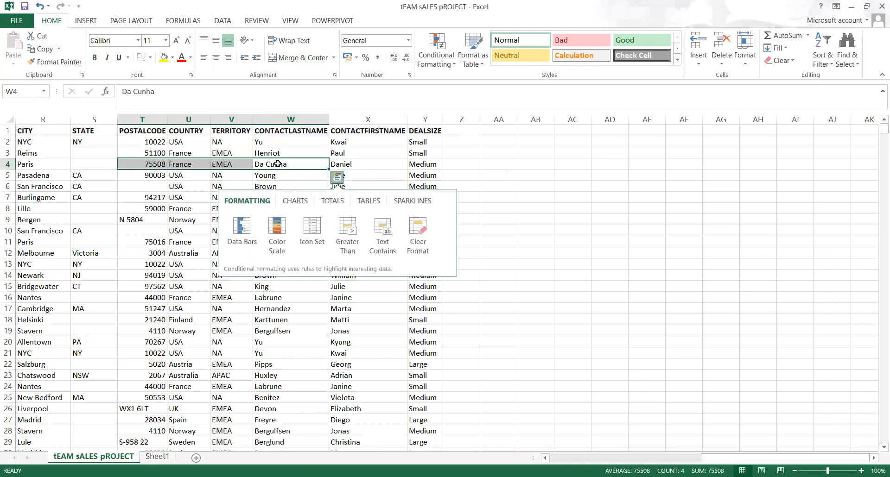
click(533, 255)
key(ctrl+Left)
key(ctrl+Left)
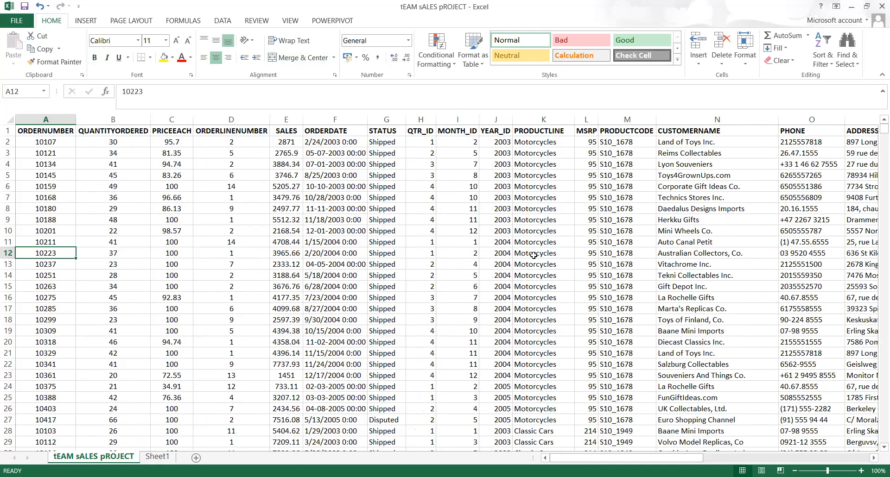
key(Down)
key(Down)
key(Down)
key(Down)
key(Down)
key(Down)
key(Down)
key(Down)
key(Down)
key(Down)
key(Down)
key(Down)
key(Down)
key(Down)
key(Down)
key(Down)
key(Down)
key(Down)
key(Down)
key(Down)
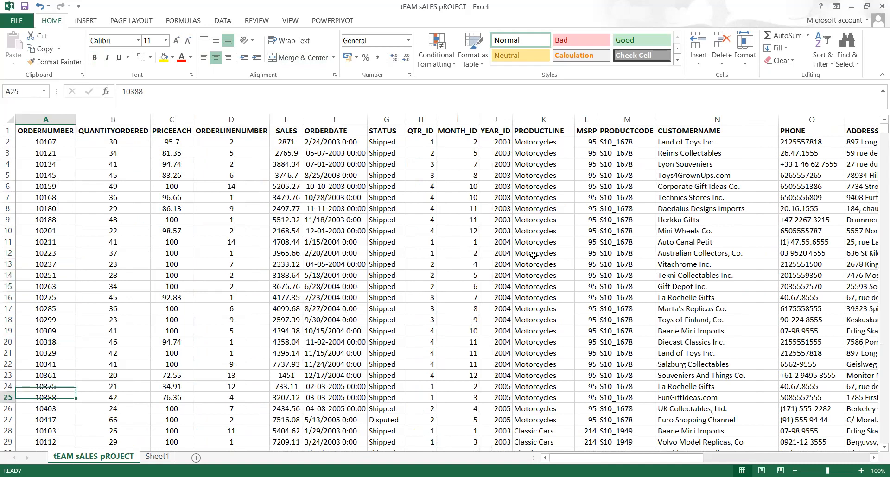
key(Down)
key(Down)
key(Down)
key(Down)
key(Down)
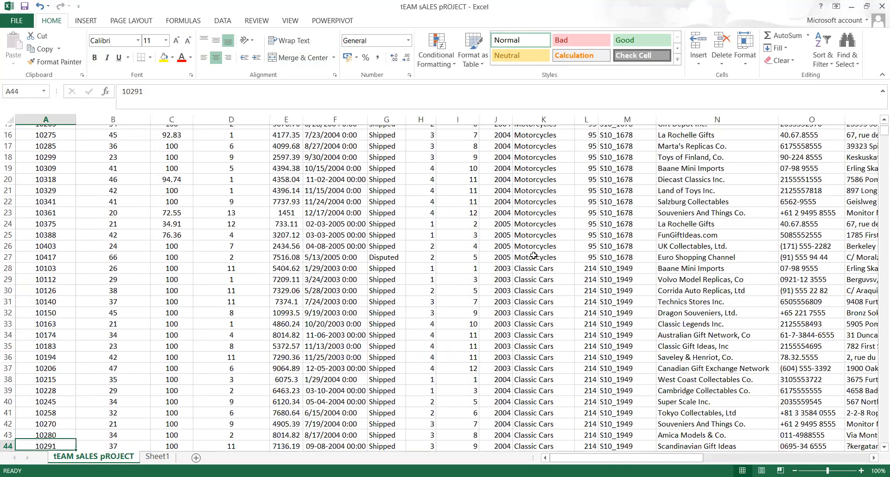
key(Up)
key(Up)
key(Up)
key(Up)
key(Up)
key(Up)
key(Up)
key(Up)
key(Up)
key(Up)
key(Up)
key(Up)
key(Up)
key(Up)
key(Up)
key(Up)
key(Up)
key(Up)
key(Up)
key(Up)
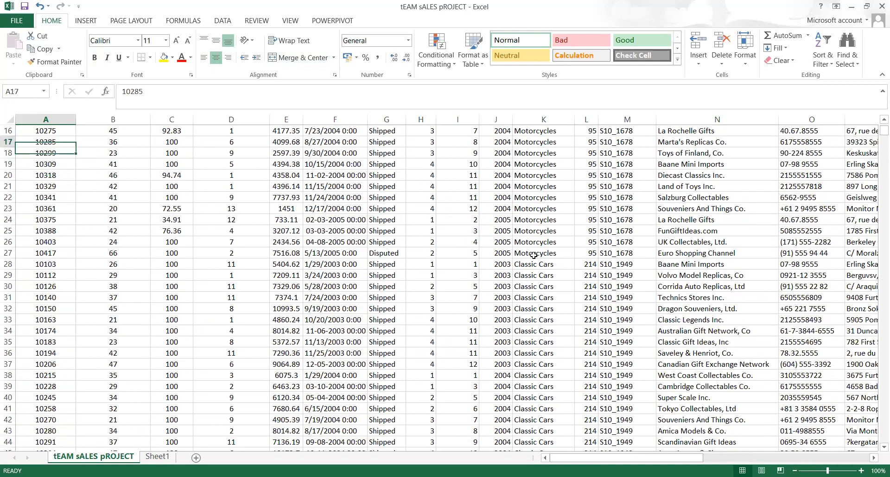
key(Up)
key(Up)
key(Up)
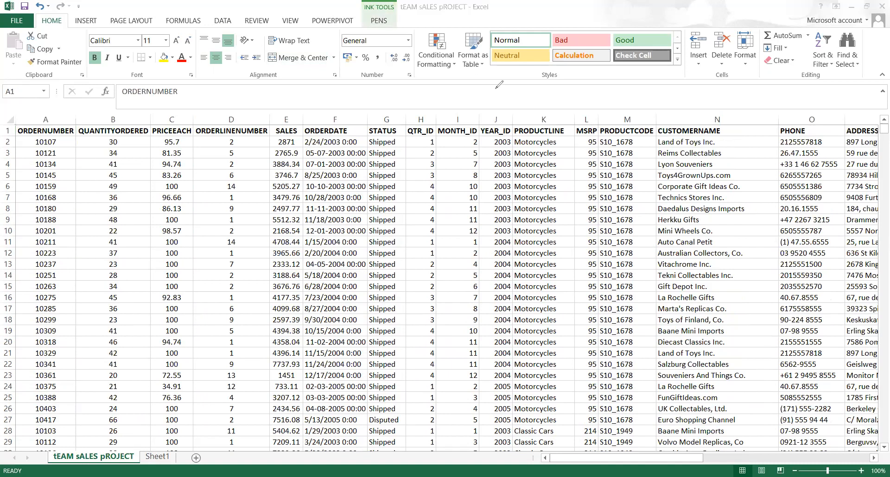
Handwrite the order number in ink above the headers, followed by an arrow
mouse_move(494, 87)
mouse_down()
mouse_move(491, 105)
mouse_move(509, 90)
mouse_move(523, 107)
mouse_move(536, 95)
mouse_move(535, 105)
mouse_up()
drag(546, 86, 546, 105)
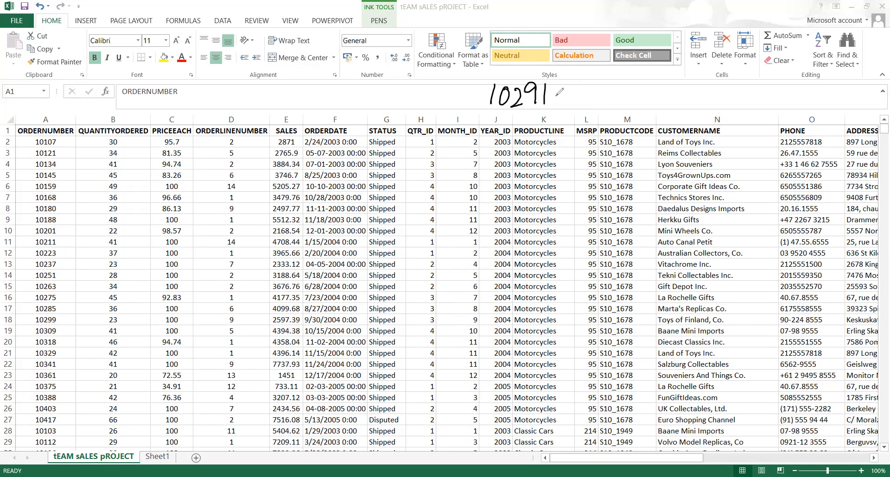
drag(555, 100, 685, 99)
Handwrite a short ink note after the arrow, beginning '5 6 Sal OR Sto…'
mouse_move(689, 83)
mouse_down()
mouse_move(692, 100)
mouse_move(716, 84)
mouse_move(726, 101)
mouse_up()
mouse_move(726, 84)
mouse_down()
mouse_move(734, 99)
mouse_move(791, 88)
mouse_up()
mouse_move(796, 91)
mouse_down()
mouse_move(794, 98)
mouse_move(814, 101)
mouse_up()
drag(823, 95, 830, 94)
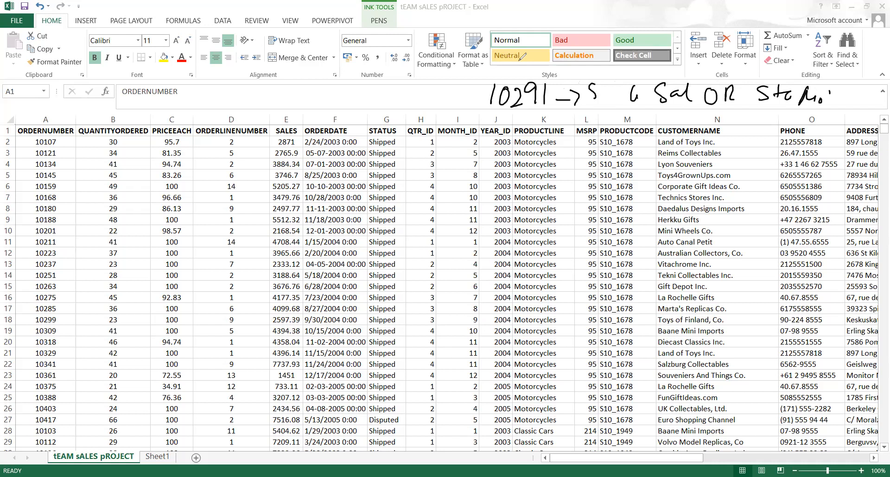
Search the ORDERNUMBER column for 10291, which is found in row 44, and close the search
click(45, 118)
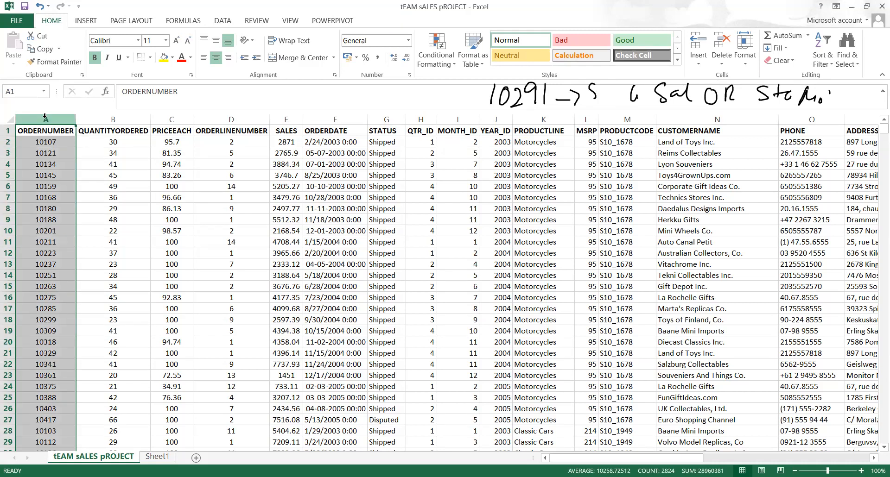
key(ctrl+f)
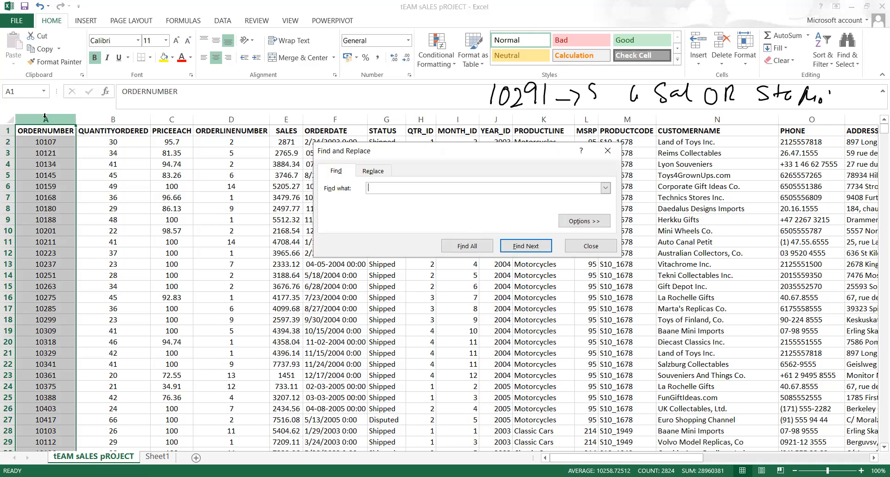
text(10291)
key(Return)
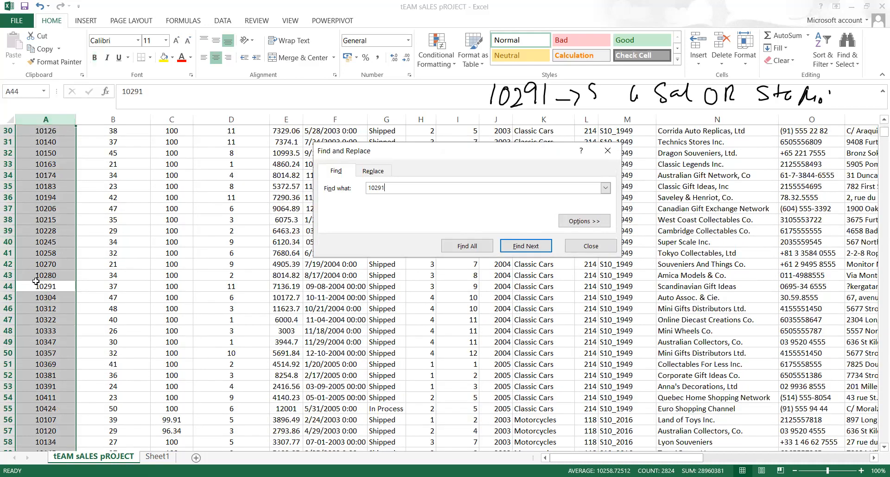
click(615, 154)
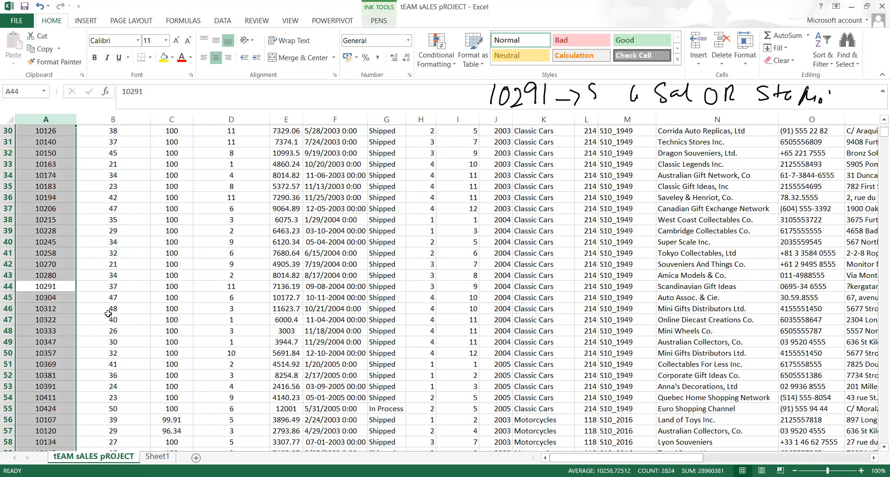
key(Up)
key(Up)
key(Up)
key(Up)
key(Up)
key(Up)
key(Up)
key(Up)
key(Up)
key(Up)
key(Up)
key(Up)
key(Up)
key(Up)
key(Up)
key(Up)
key(Up)
key(Up)
key(Up)
key(Up)
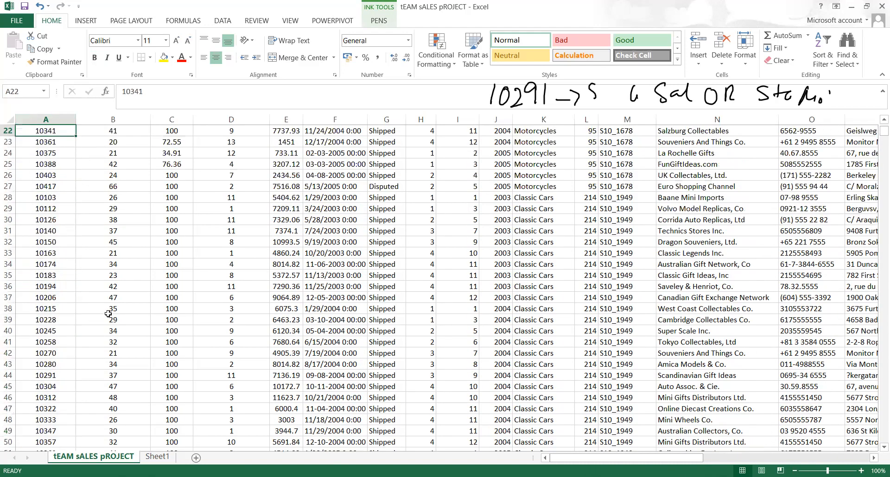
Freeze the top header row, then scroll down to confirm the column titles stay visible
key(Up)
key(Up)
key(Up)
key(Up)
key(Up)
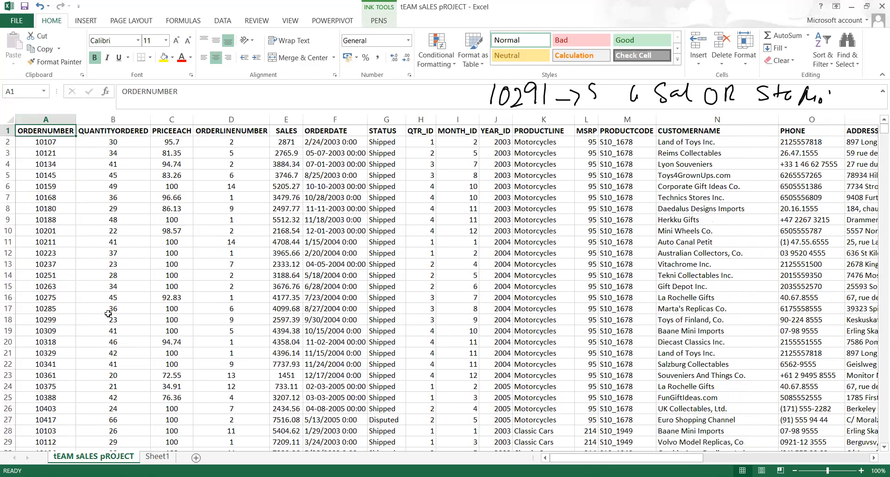
click(8, 130)
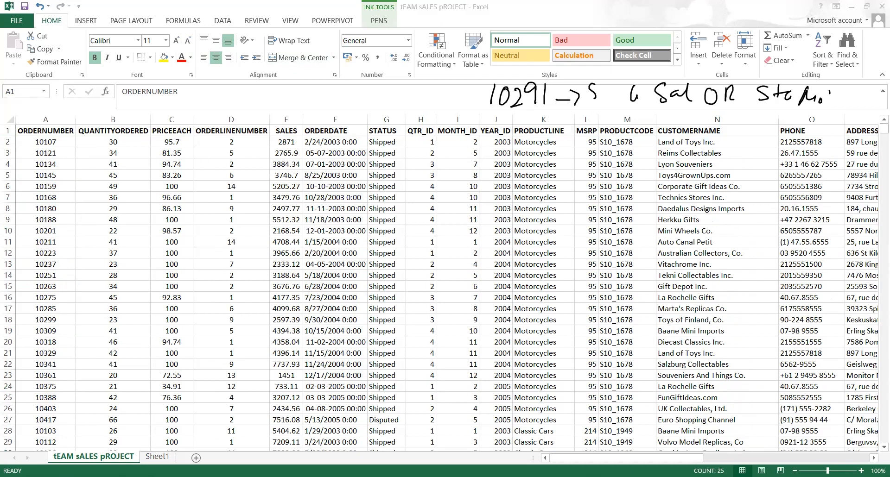
click(836, 191)
click(246, 286)
click(292, 22)
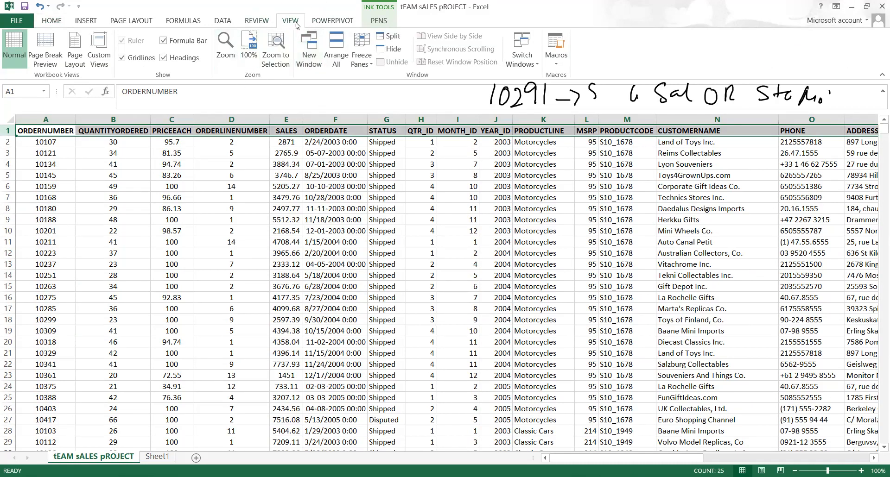
click(363, 65)
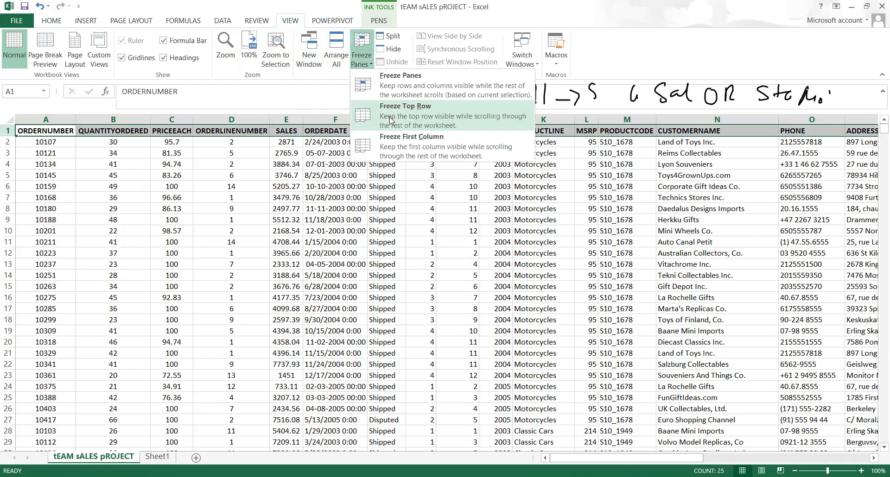
click(395, 119)
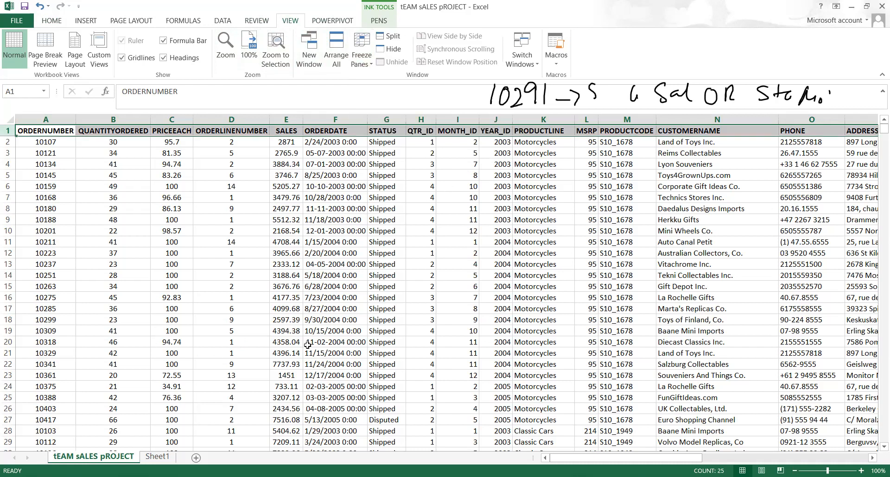
scroll(308, 346, down, 20)
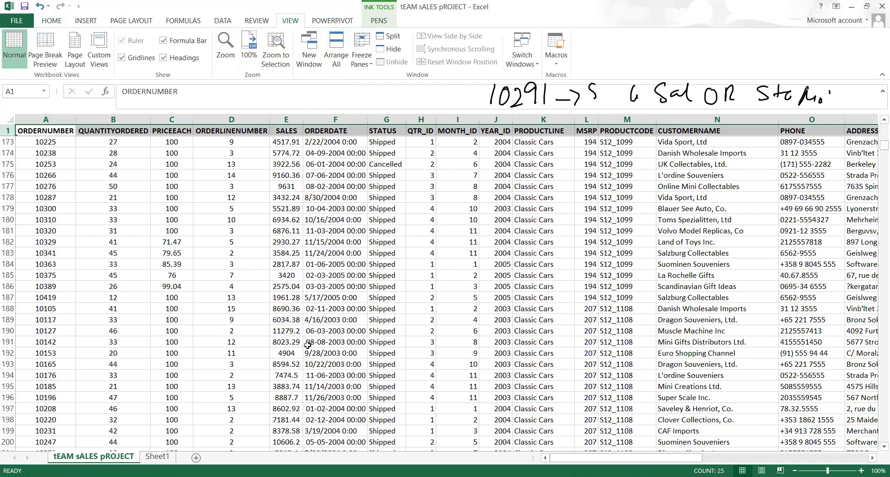
scroll(307, 345, down, 20)
scroll(307, 345, down, 20)
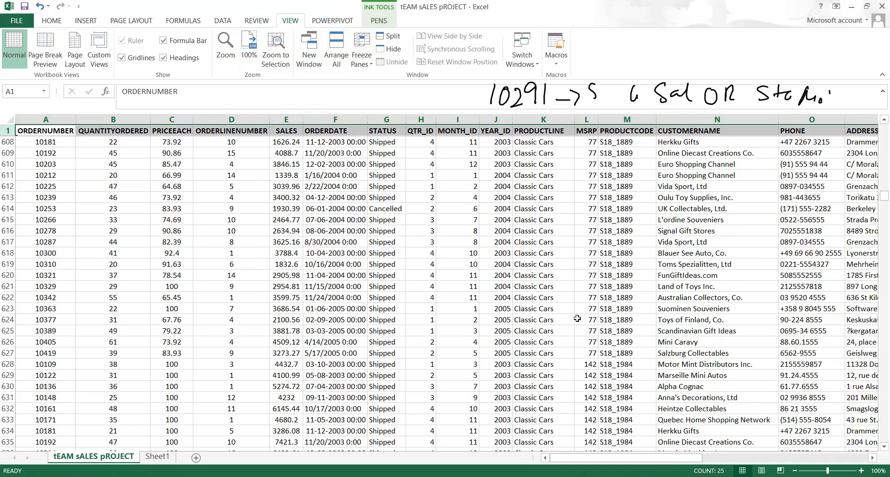
Dismiss the not-found message and search column A again to reach order 10291 in A44
key(ctrl+f)
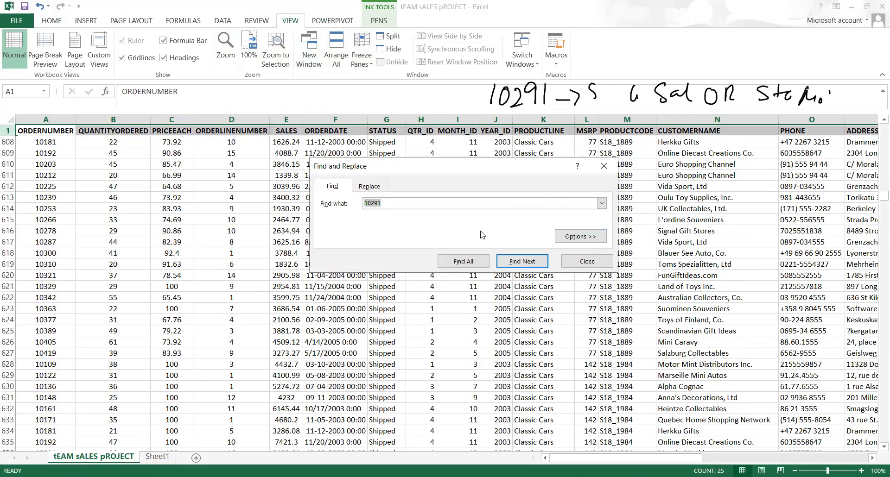
key(Return)
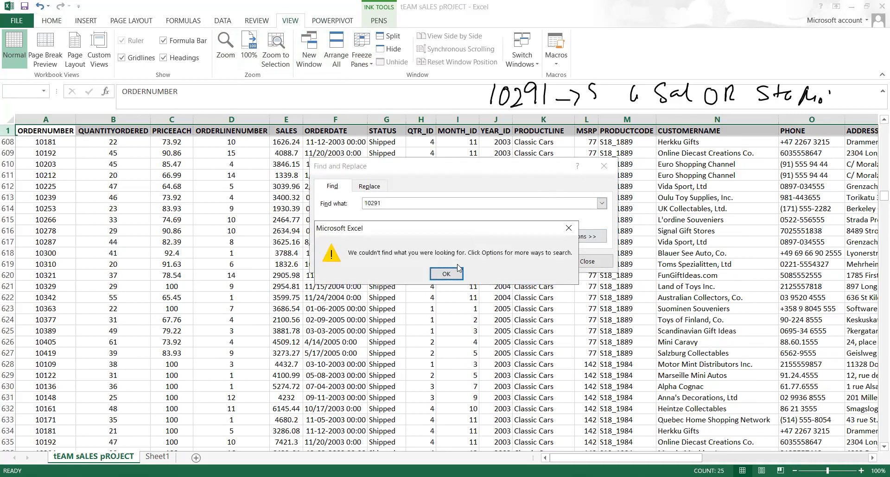
click(454, 274)
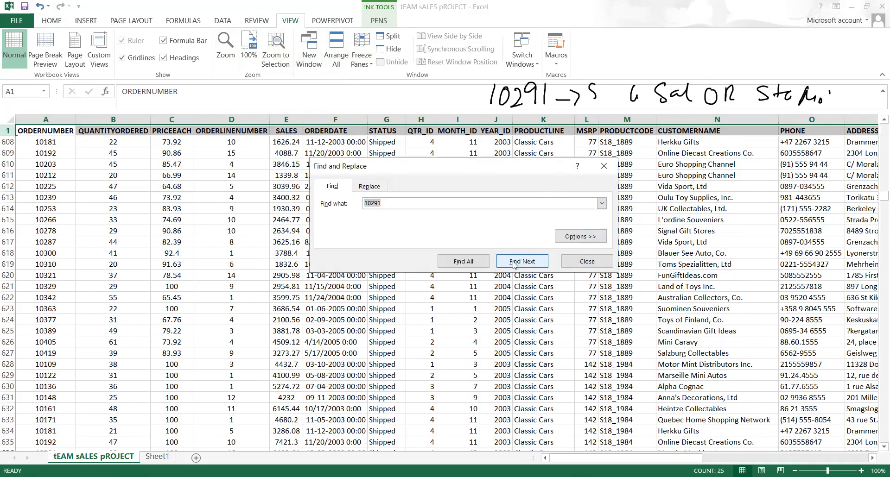
click(519, 261)
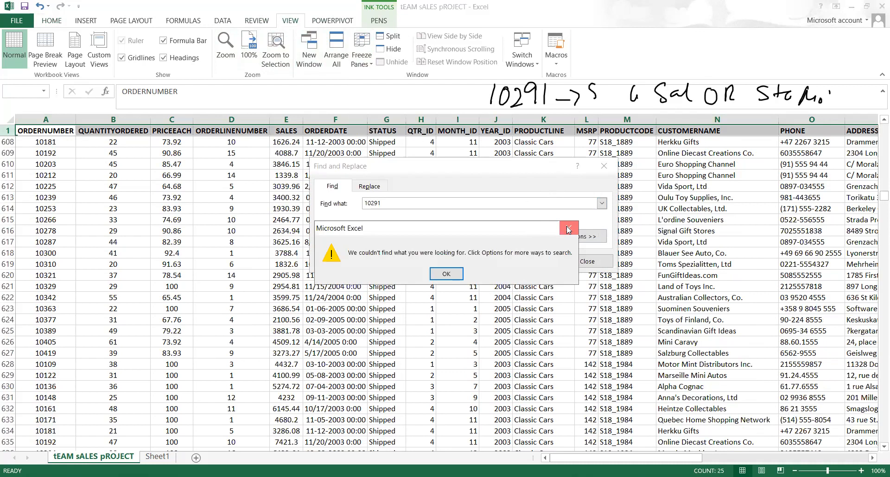
click(569, 229)
click(58, 115)
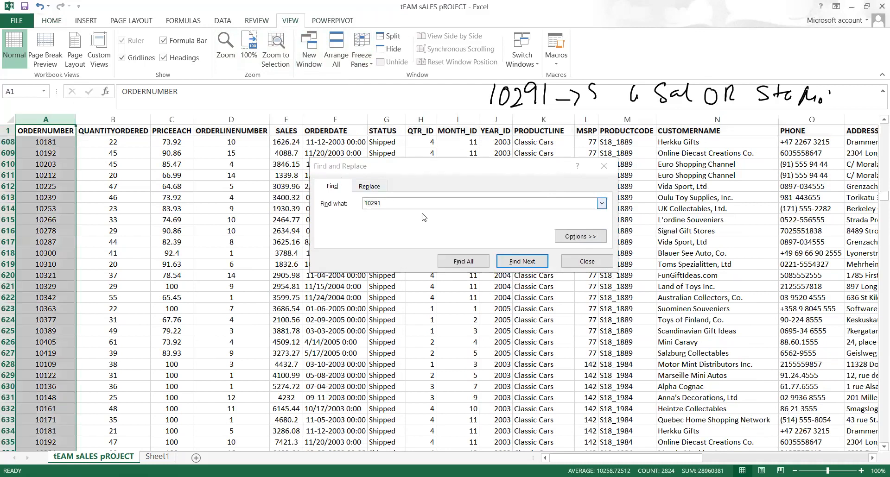
click(522, 261)
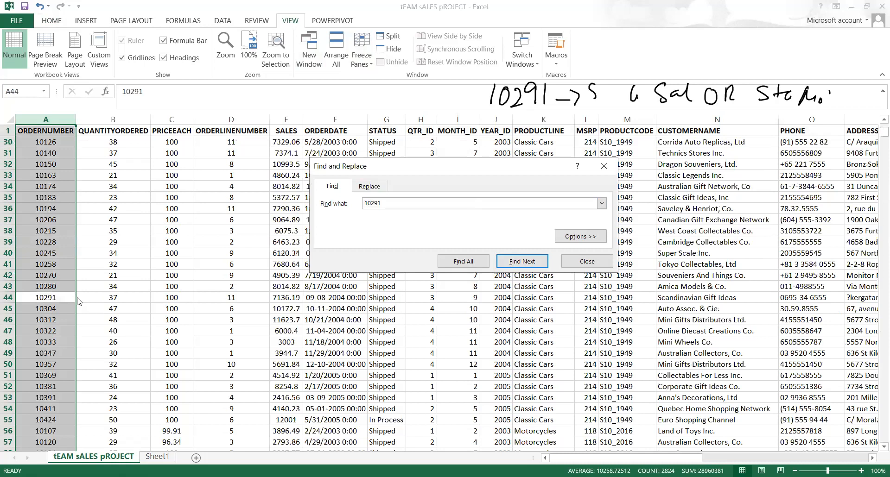
click(77, 298)
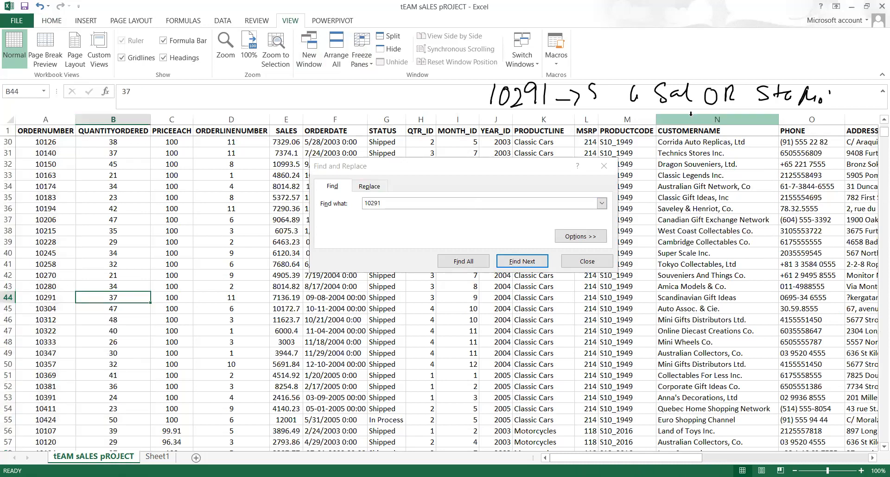
click(609, 168)
Step across order 10291's row to check its year and month values
key(Right)
key(Right)
key(Right)
key(Right)
key(Right)
key(Right)
key(Right)
key(Right)
key(Left)
key(Left)
key(Left)
key(Left)
key(Right)
key(Right)
key(Right)
key(Up)
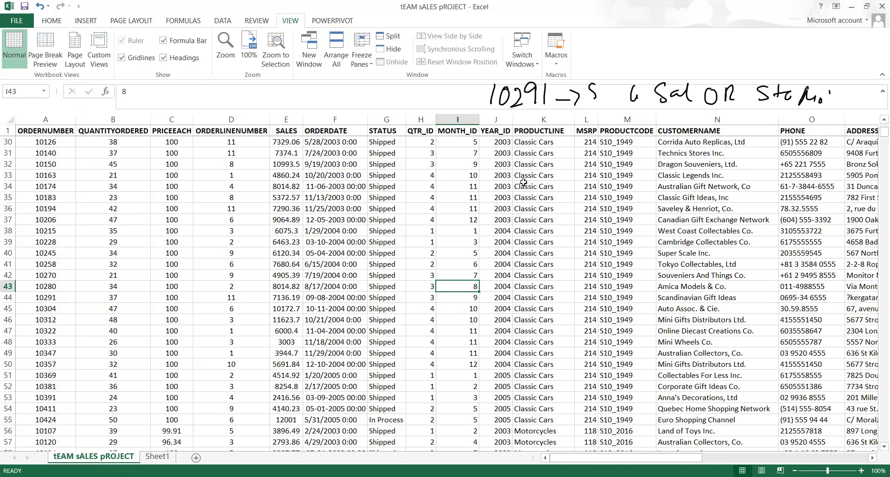
Select the STATUS column and annotate the Sort & Filter button with ink arrows and 'Sort/Filter'
click(391, 134)
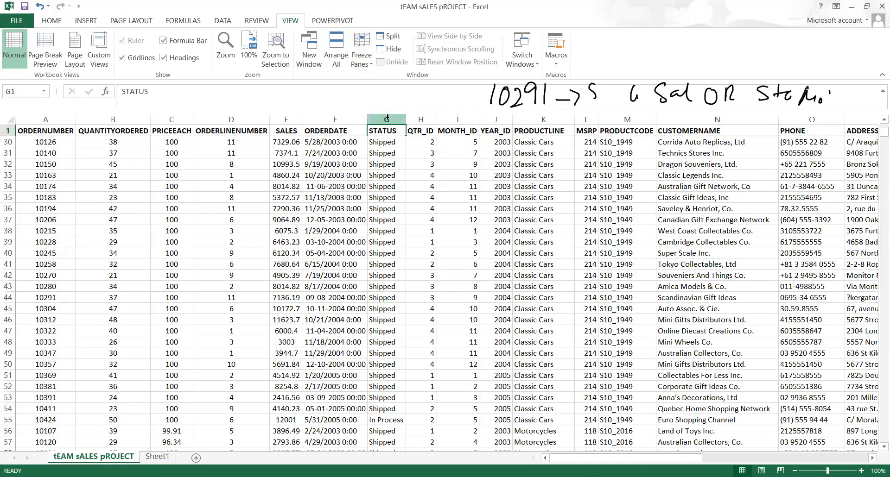
click(387, 118)
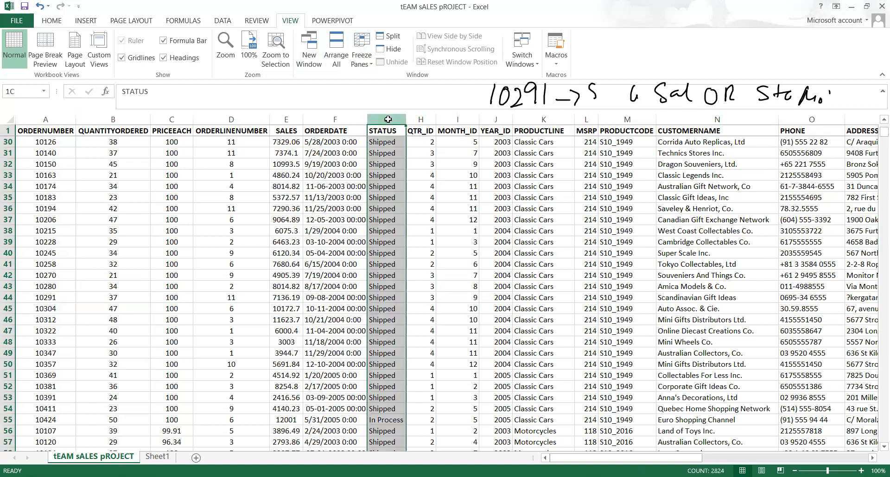
click(49, 23)
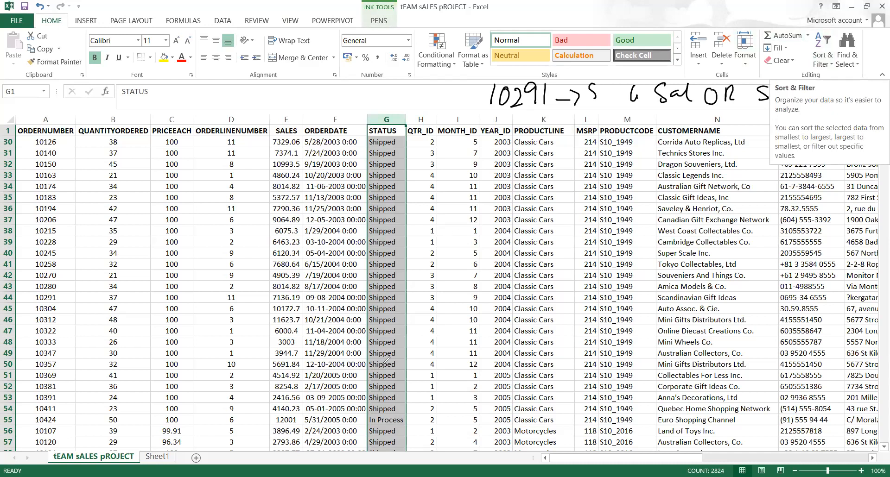
mouse_move(867, 7)
mouse_down()
mouse_move(830, 101)
mouse_move(874, 8)
mouse_up()
mouse_move(677, 21)
mouse_down()
mouse_move(751, 4)
mouse_move(753, 35)
mouse_up()
mouse_move(556, 8)
mouse_down()
mouse_move(533, 23)
mouse_move(533, 37)
mouse_up()
mouse_move(577, 10)
mouse_down()
mouse_move(561, 23)
mouse_move(599, 9)
mouse_move(605, 52)
mouse_up()
drag(620, 12, 612, 37)
mouse_move(613, 23)
mouse_down()
mouse_move(633, 19)
mouse_move(636, 32)
mouse_up()
mouse_move(654, 4)
mouse_down()
mouse_move(656, 39)
mouse_move(674, 10)
mouse_up()
drag(673, 23, 690, 5)
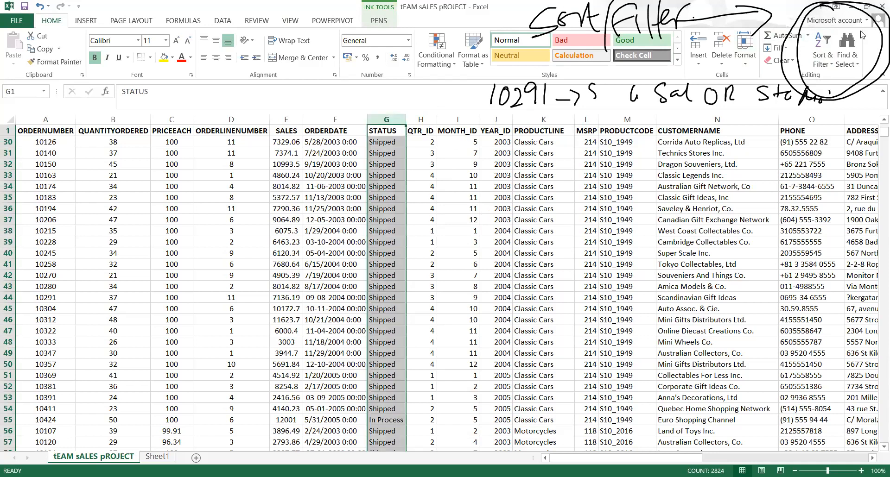
Turn on header filters and filter STATUS to Cancelled only, showing 60 of 2823 records
click(822, 44)
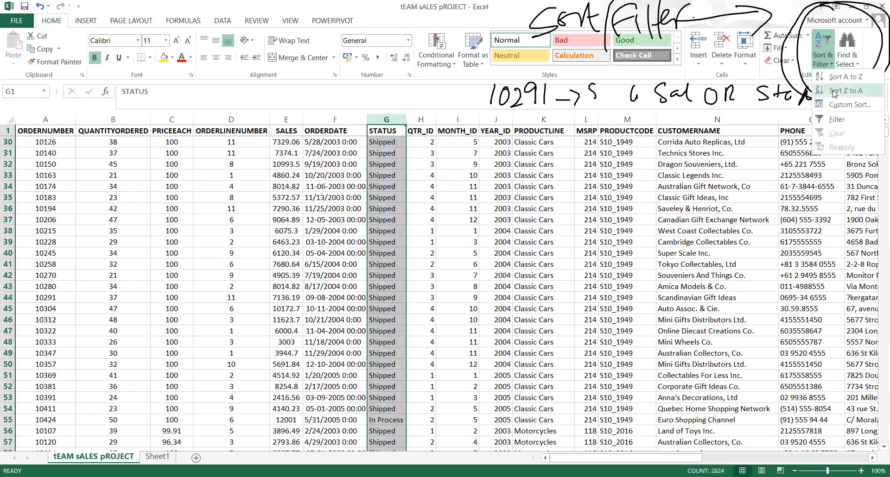
click(831, 120)
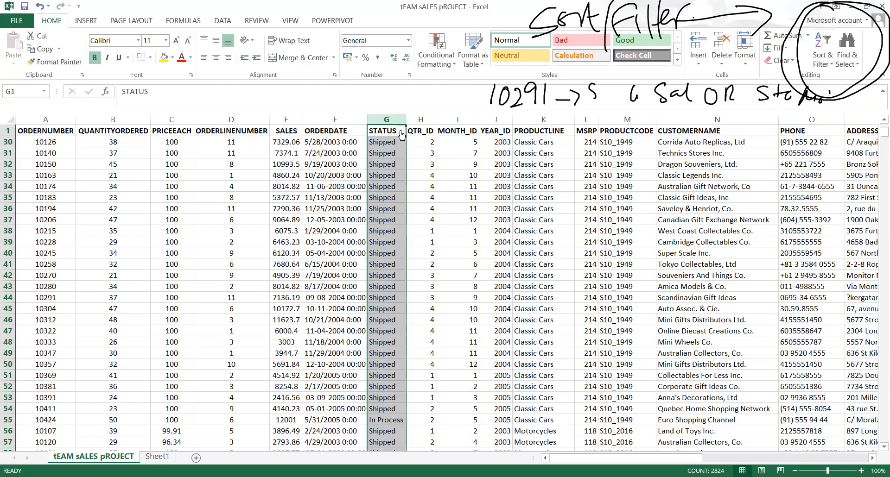
key(alt+Down)
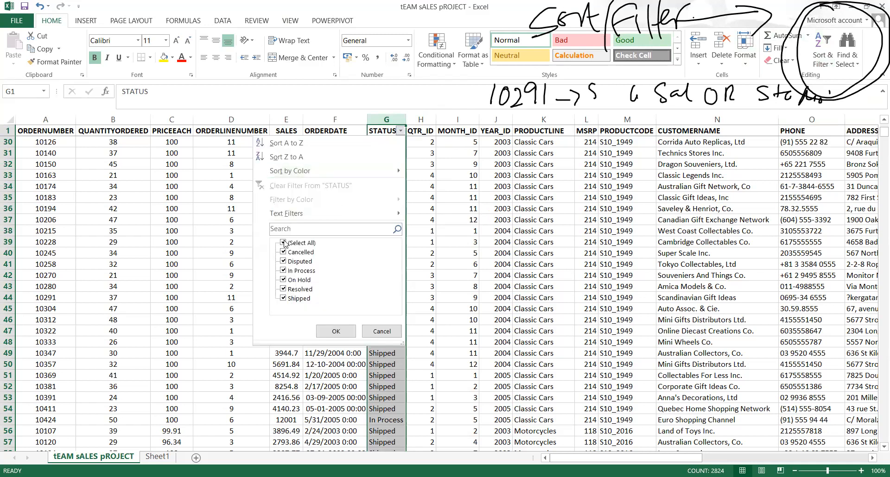
click(283, 243)
click(284, 252)
key(Return)
scroll(449, 324, down, 2)
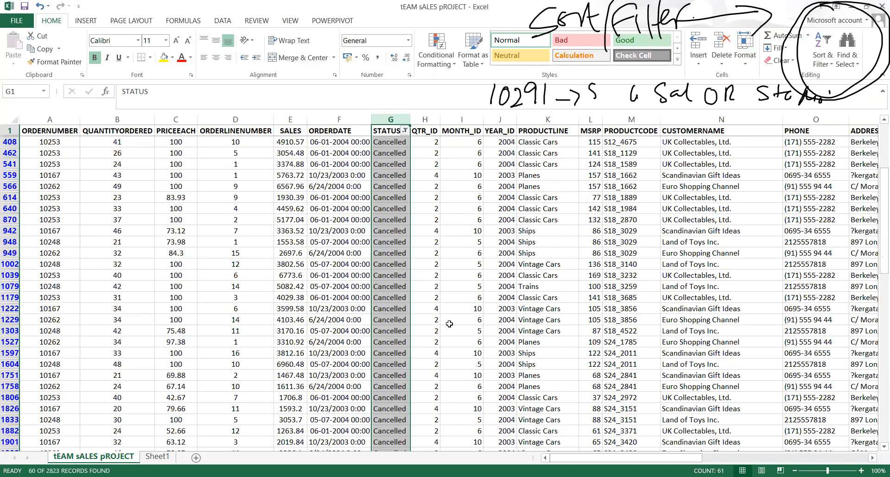
click(498, 376)
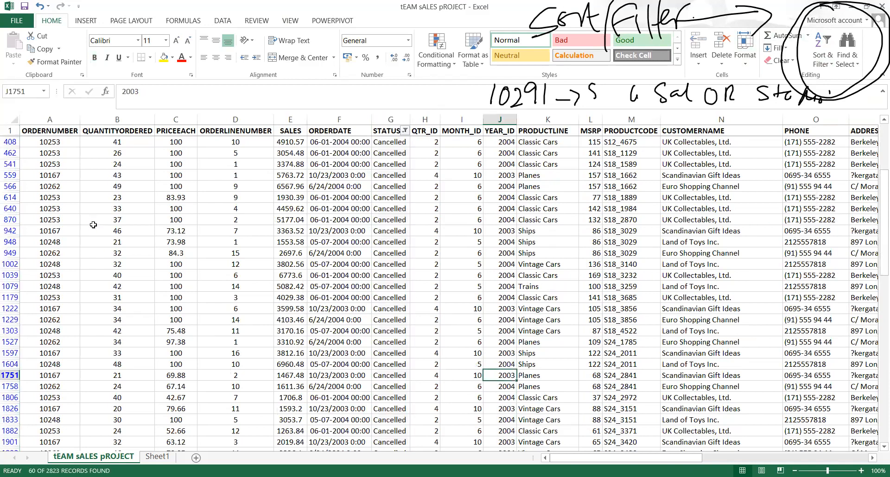
ctrl+scroll(93, 225, down, 1)
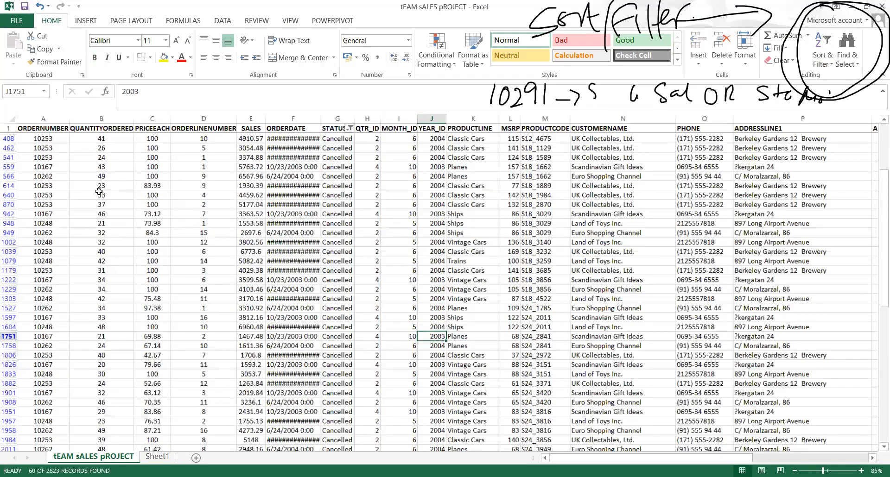
scroll(99, 192, down, 1)
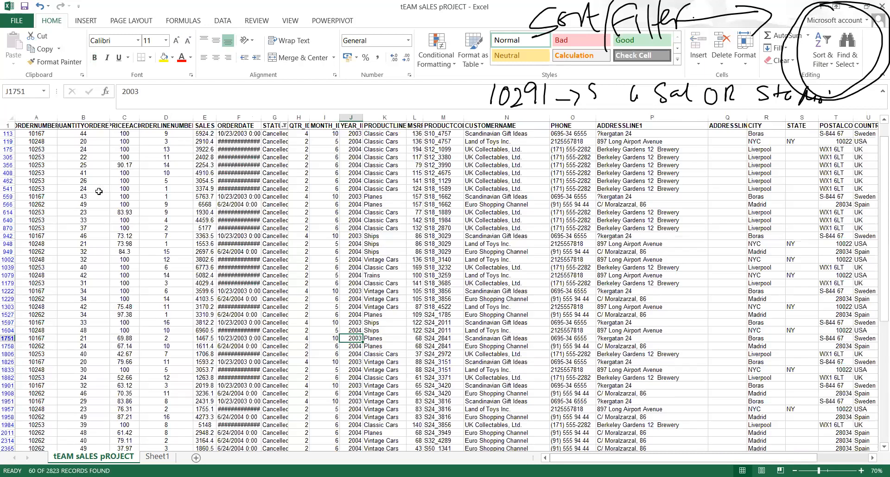
ctrl+scroll(209, 208, up, 3)
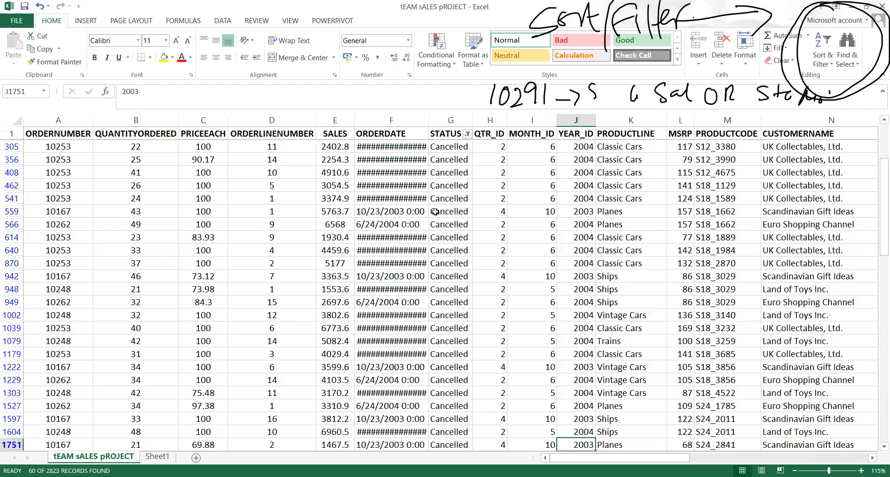
click(457, 186)
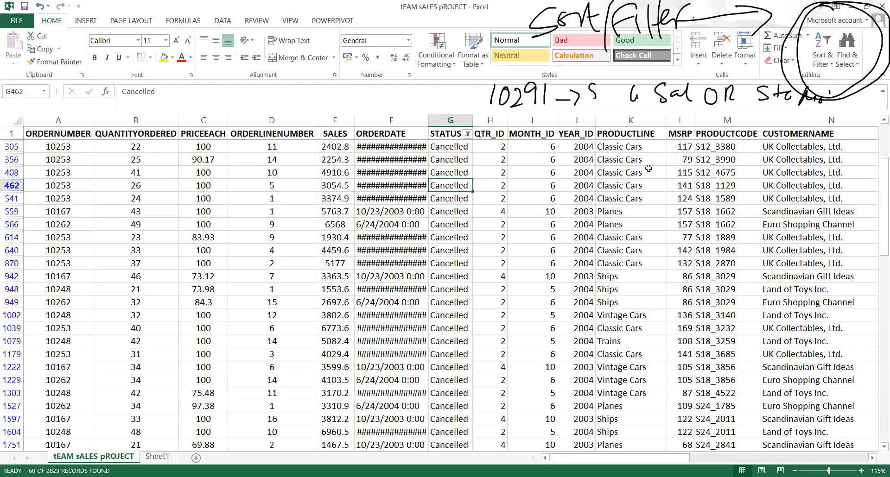
Turn filtering off and back on so every column header gets a filter
click(636, 137)
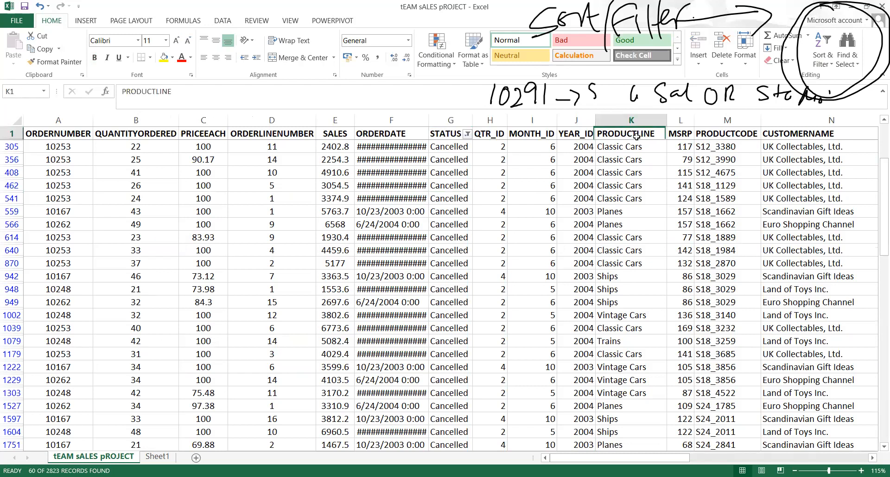
click(831, 53)
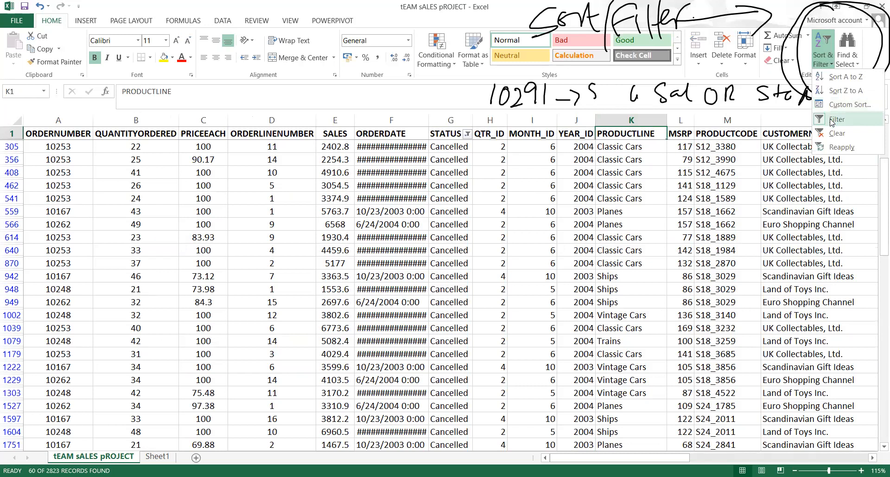
click(832, 120)
click(823, 59)
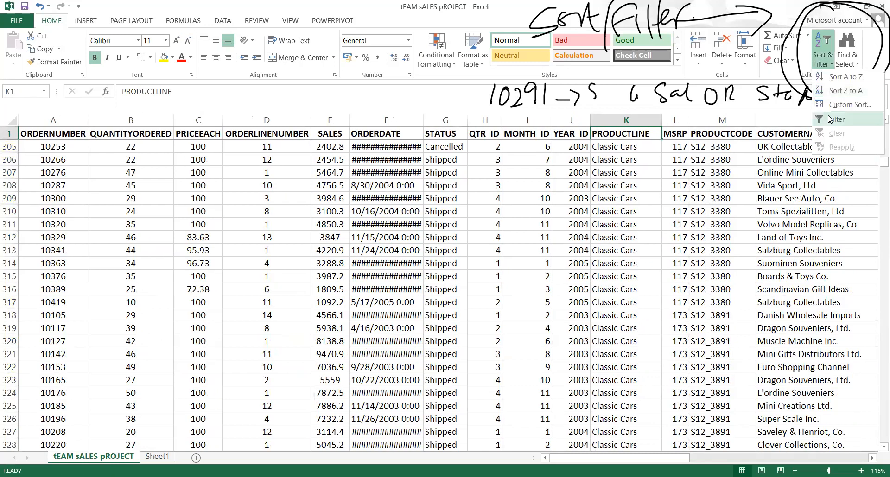
click(829, 118)
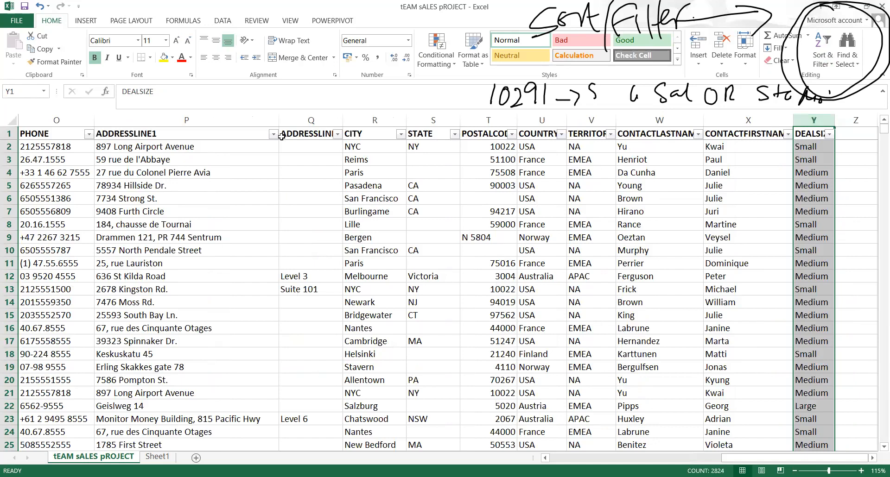
Move back to column E and tick only Cancelled in the status filter list
click(280, 158)
key(Left)
key(Left)
key(Left)
key(Left)
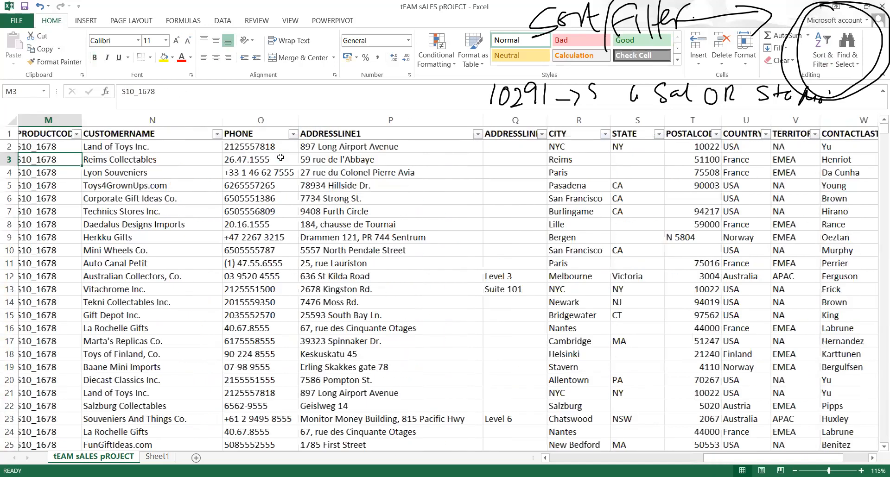
key(Left)
key(Left)
key(Left)
key(Left)
key(Left)
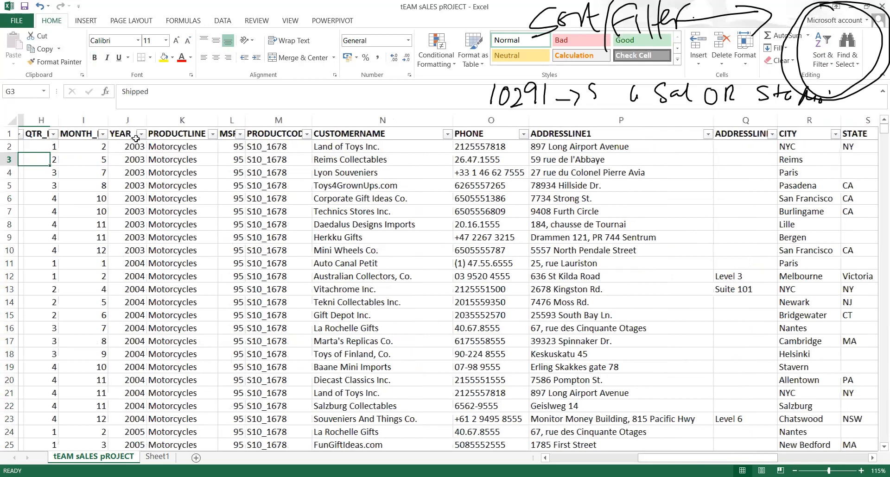
key(Left)
key(Left)
key(Left)
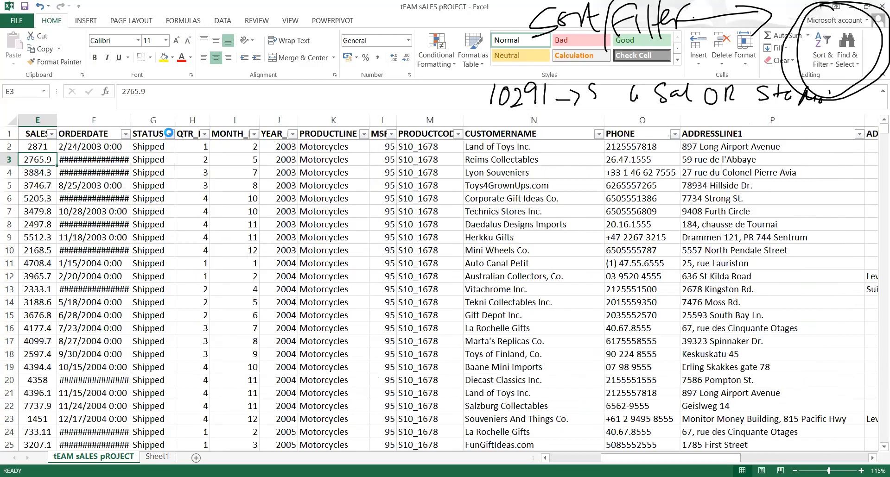
click(53, 247)
click(53, 255)
Apply the Cancelled status filter, then limit PRODUCTLINE to Classic Cars, leaving 16 records
click(105, 336)
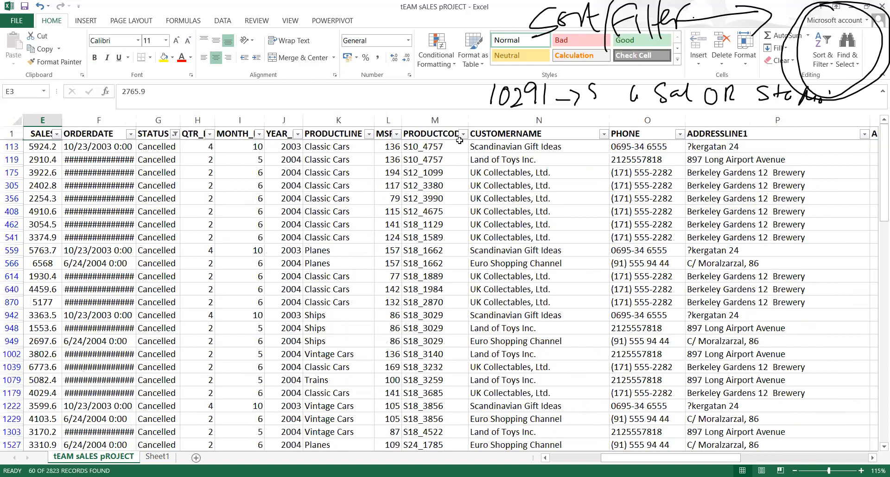
click(368, 134)
click(251, 247)
click(251, 256)
key(Return)
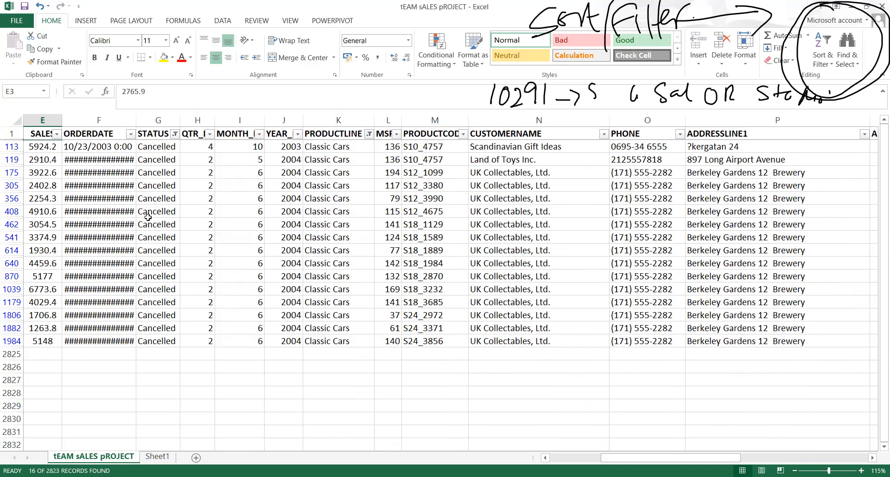
click(149, 159)
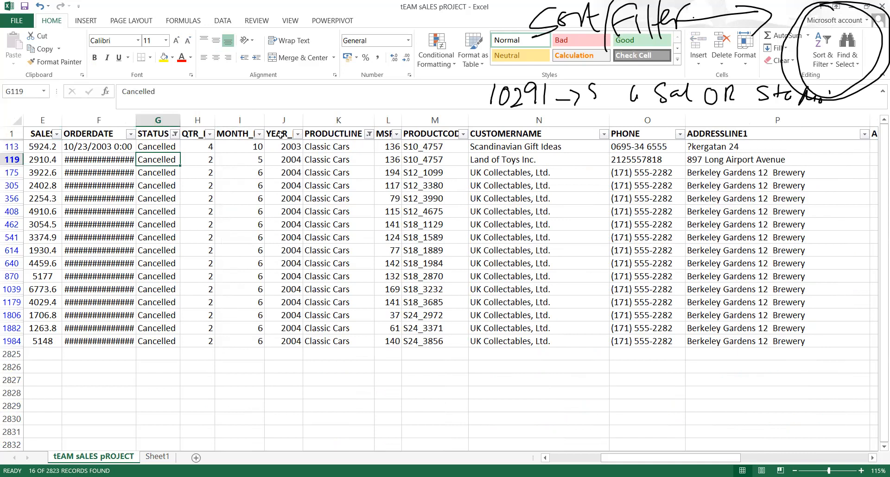
Filter YEAR_ID to 2003 only by excluding 2004
click(297, 135)
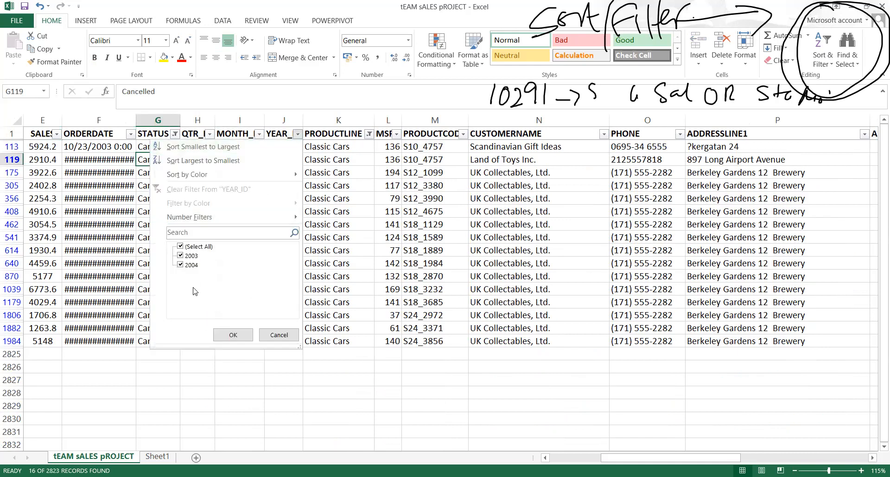
click(180, 265)
click(232, 334)
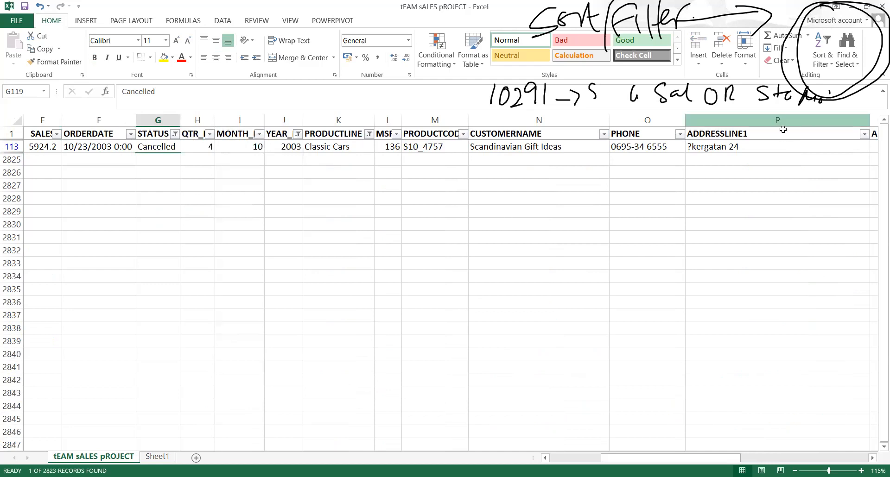
Clear the contents of the remaining Cancelled Classic Cars order in row 113
click(736, 146)
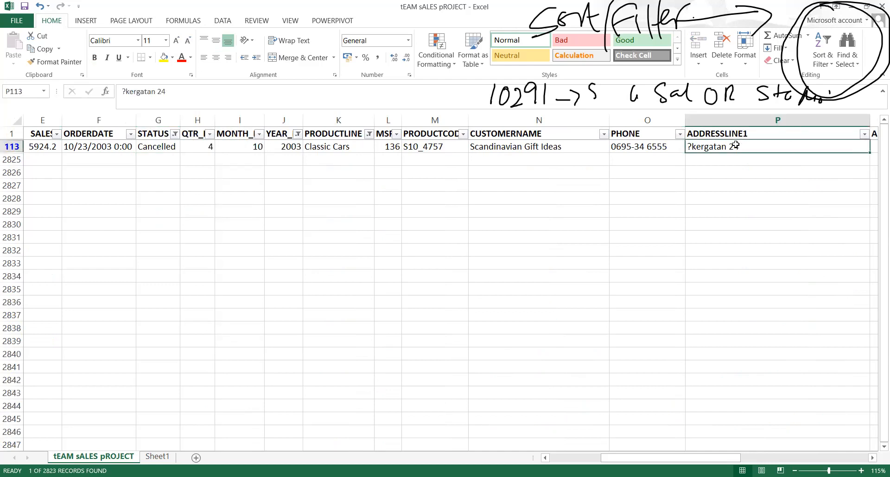
key(shift+Left)
key(shift+Left)
key(shift+Left)
key(shift+Left)
key(shift+Left)
key(shift+Left)
key(shift+Left)
key(shift+Left)
key(shift+Left)
key(shift+Left)
key(shift+Left)
key(shift+Left)
key(shift+Left)
key(shift+Left)
key(shift+Left)
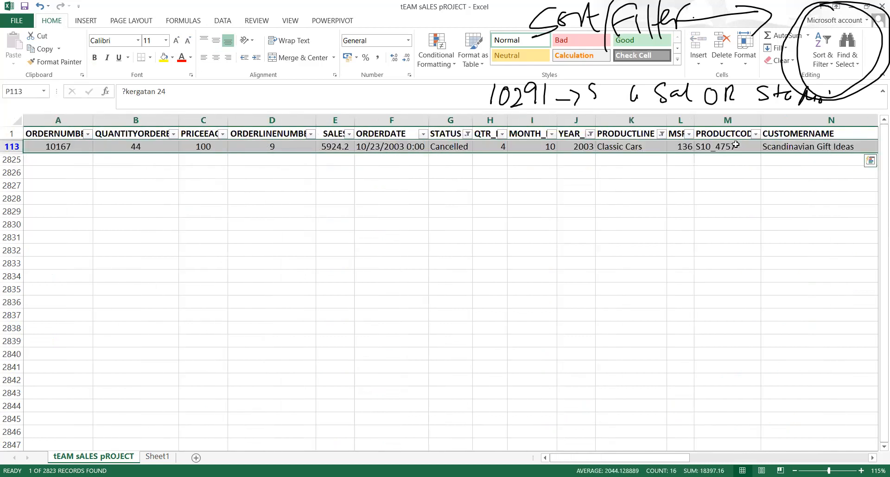
key(Delete)
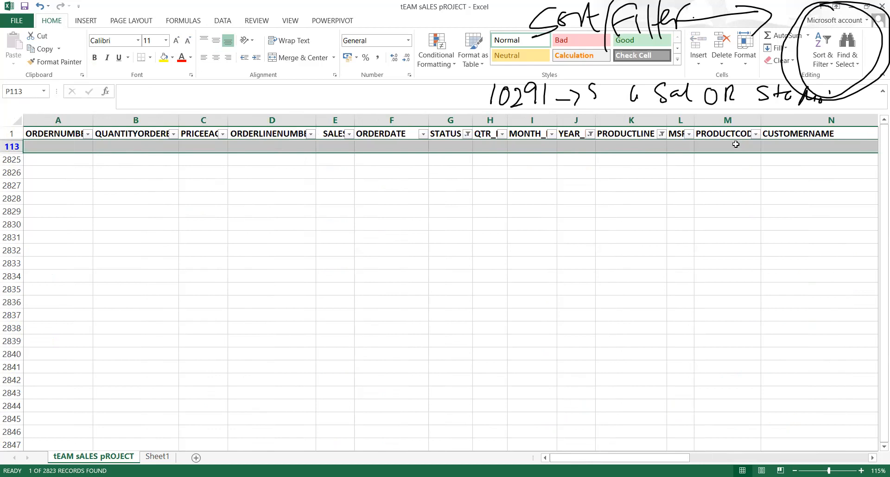